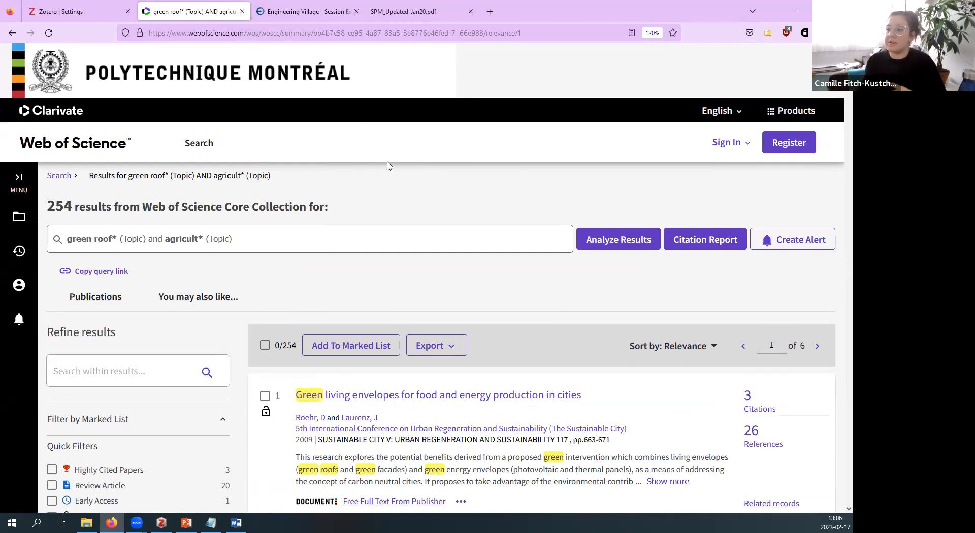
# Step: Examine the green roof and agriculture search results through to the end of the page, including the available page sizes
pyautogui.scroll(-5, 340, 218)
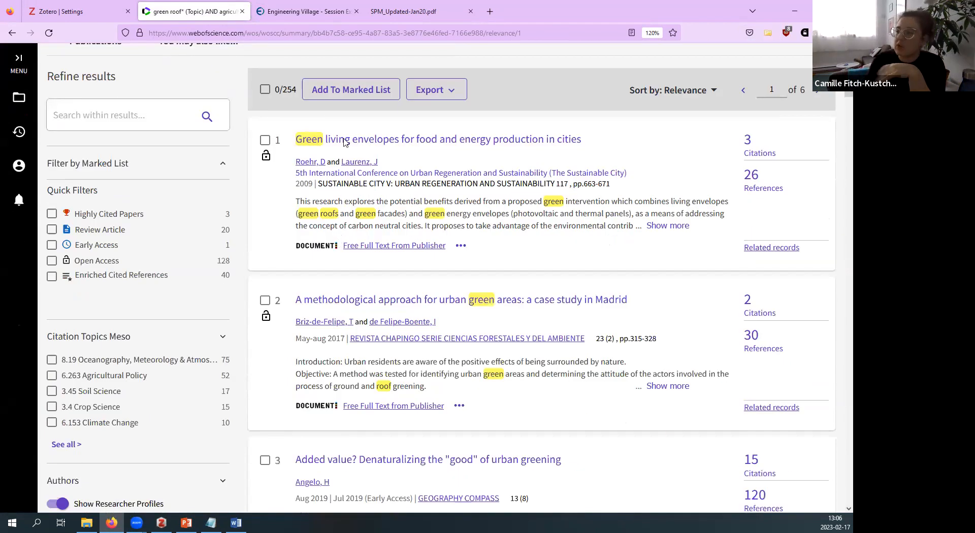
pyautogui.scroll(-15, 344, 138)
pyautogui.scroll(-20, 345, 143)
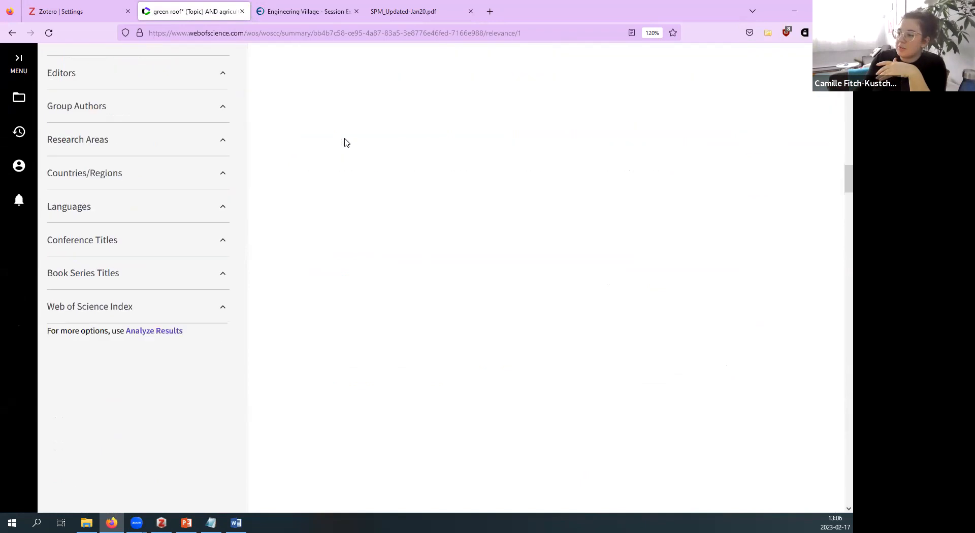
pyautogui.scroll(-20, 345, 145)
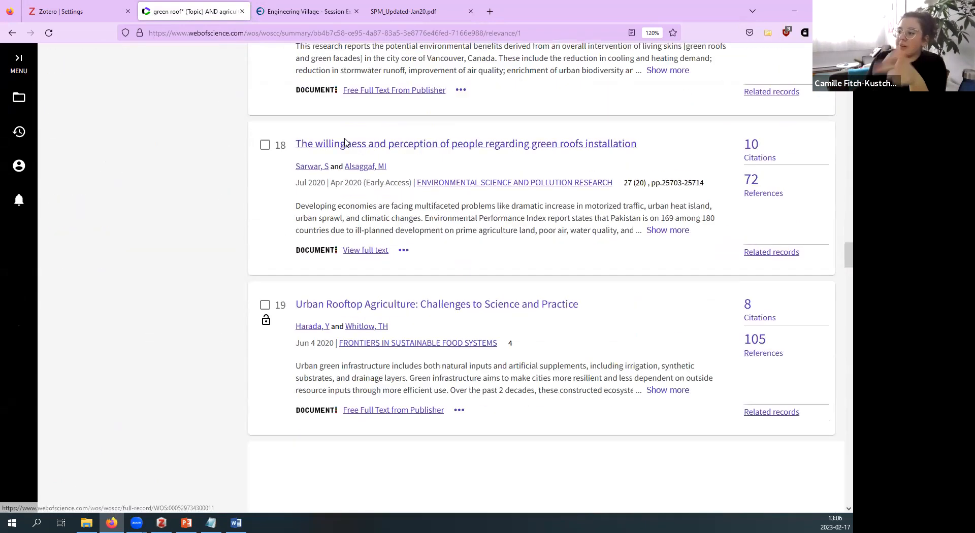
pyautogui.scroll(-20, 345, 148)
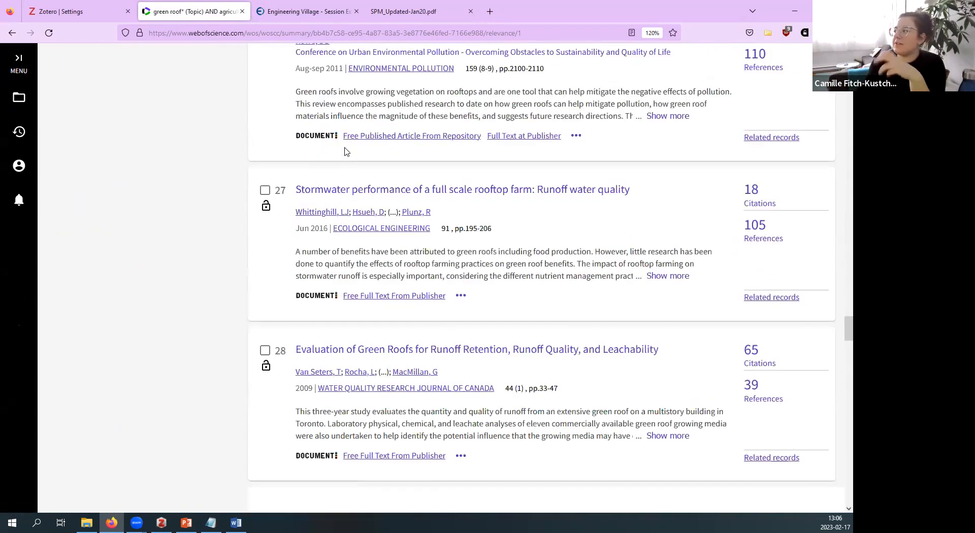
pyautogui.scroll(-20, 345, 150)
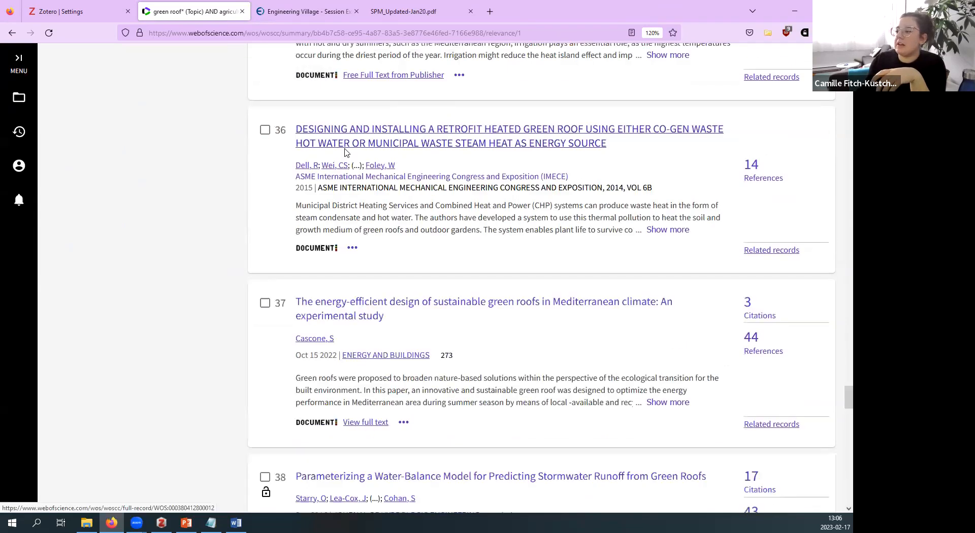
pyautogui.scroll(-15, 345, 148)
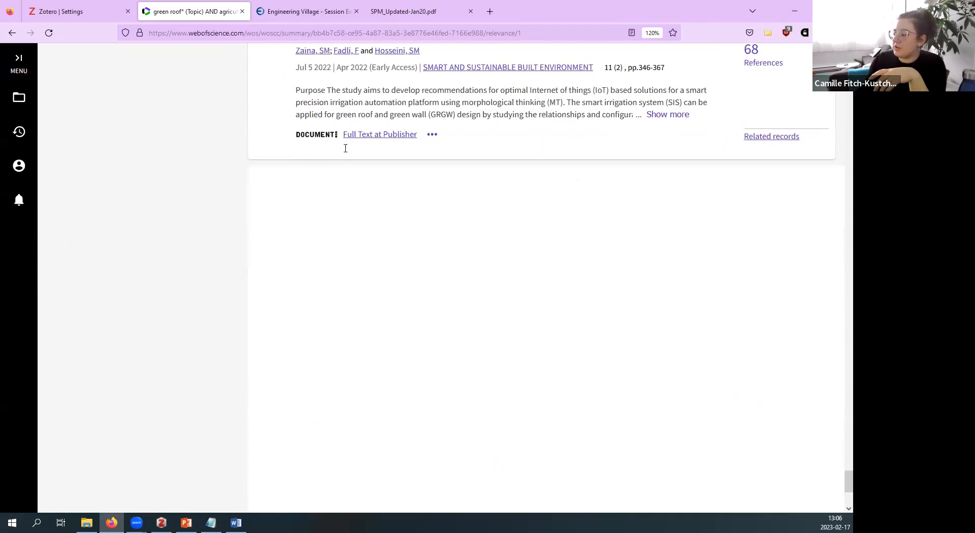
pyautogui.click(298, 333)
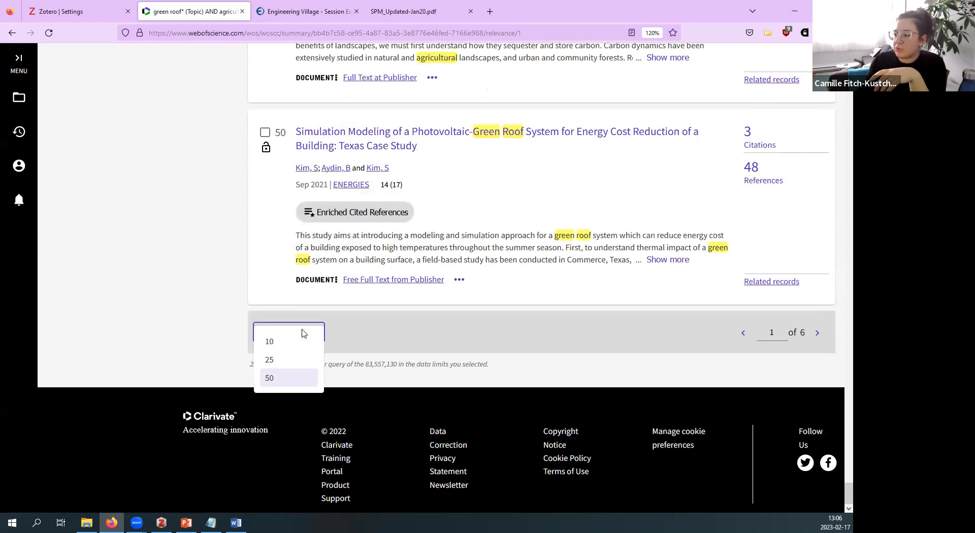
pyautogui.click(206, 342)
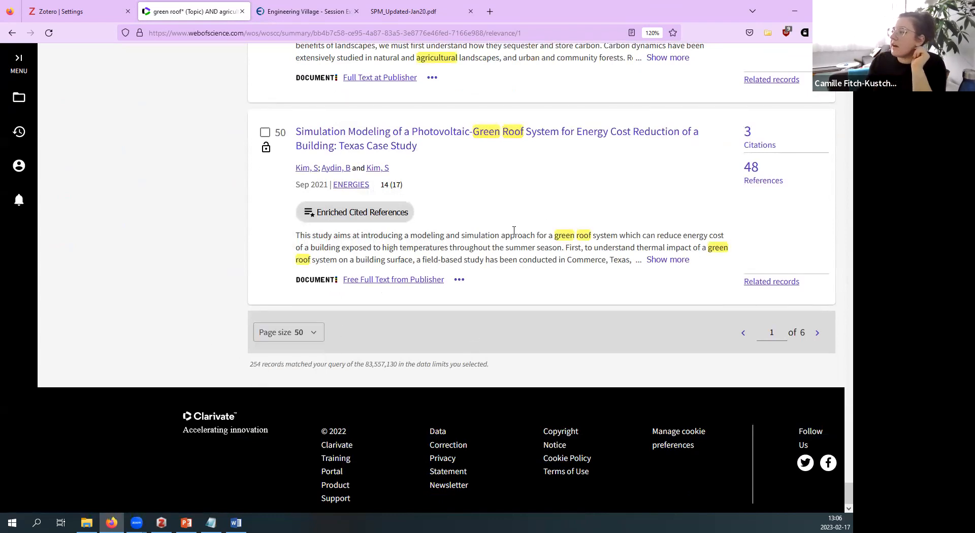
# Step: Bring up the Zotero Connector item selector for the results page, enlarge it, review the listed articles, and minimize it
pyautogui.click(768, 34)
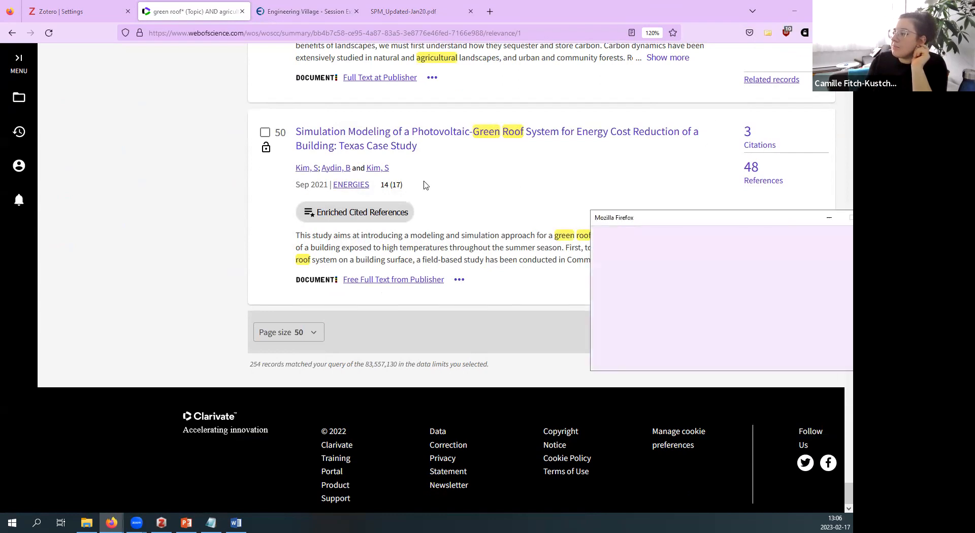
pyautogui.moveTo(752, 215); pyautogui.dragTo(499, 132)
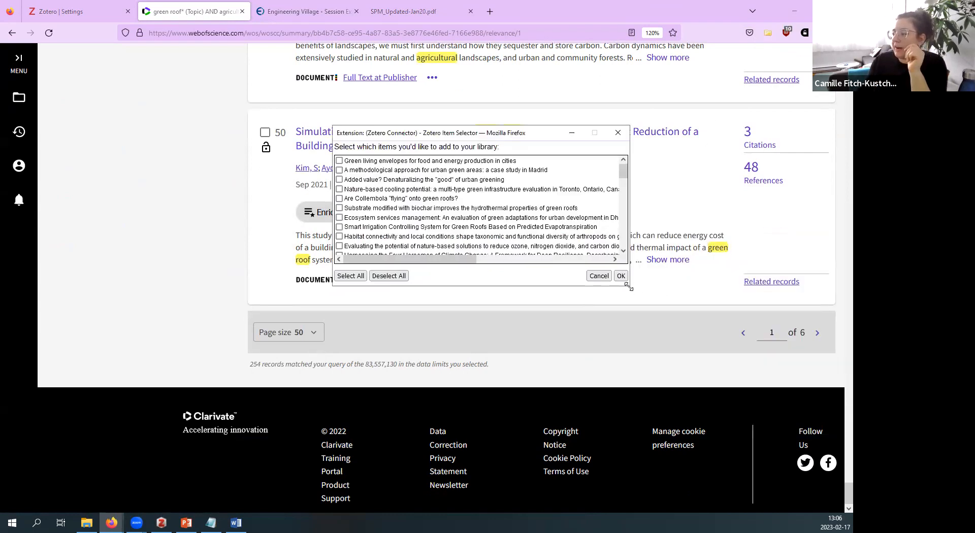
pyautogui.moveTo(660, 448); pyautogui.dragTo(661, 449)
pyautogui.scroll(-5, 371, 330)
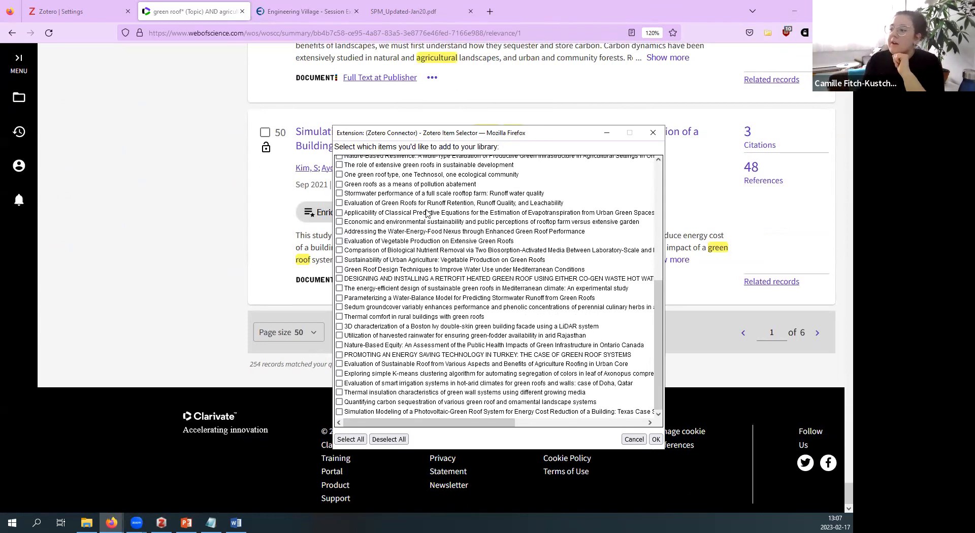
pyautogui.scroll(7, 426, 213)
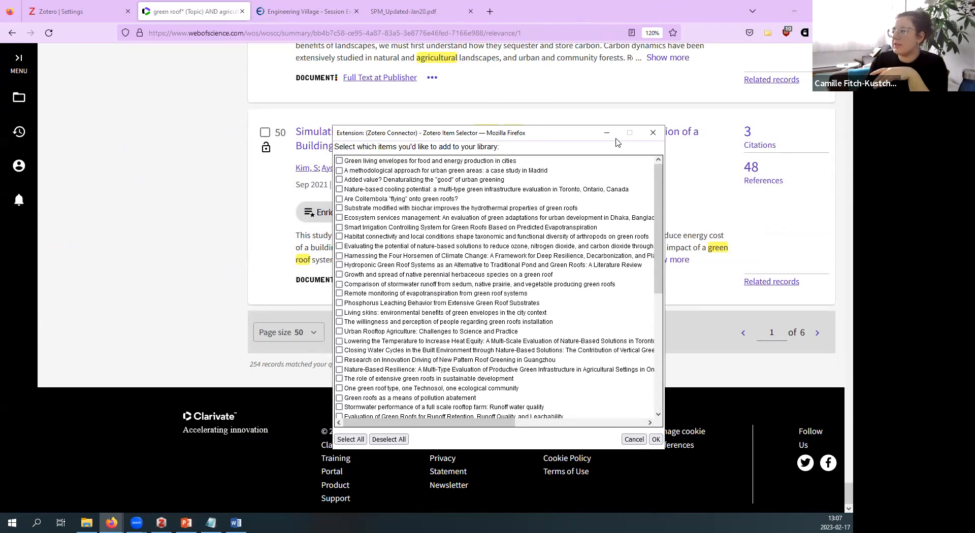
pyautogui.click(606, 133)
# Step: Open the record "Green living envelopes for food and energy production in cities" and save it to the Article collection in Zotero
pyautogui.moveTo(836, 483); pyautogui.dragTo(848, 61)
pyautogui.click(459, 366)
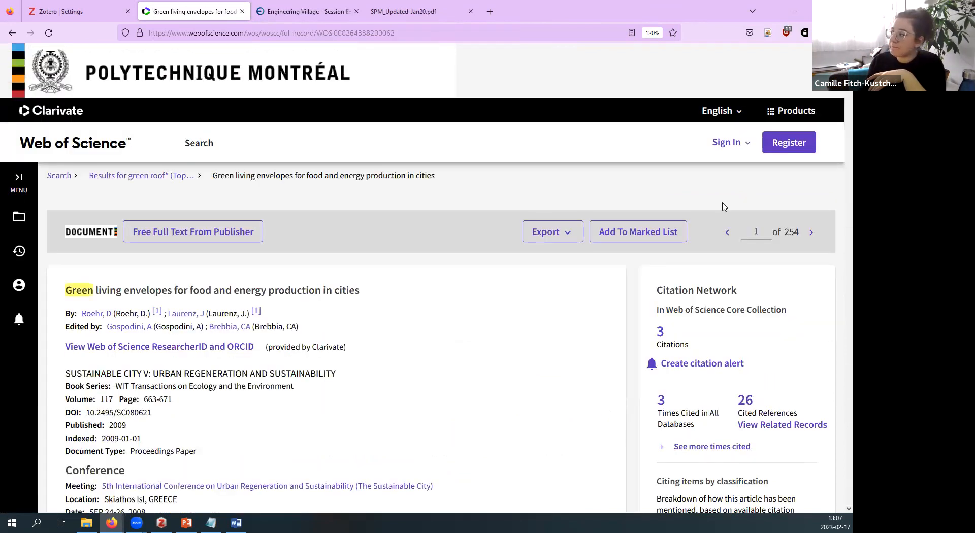
pyautogui.click(768, 33)
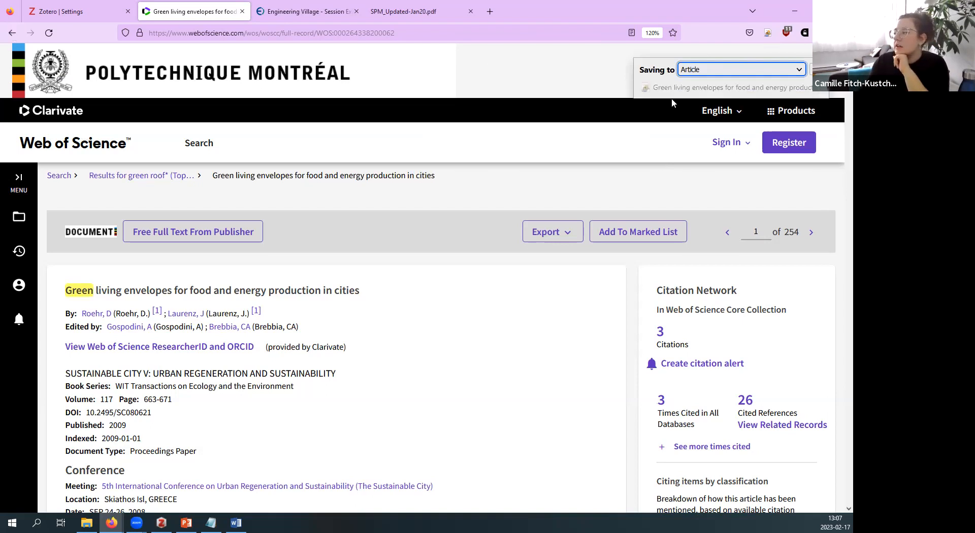
pyautogui.click(816, 69)
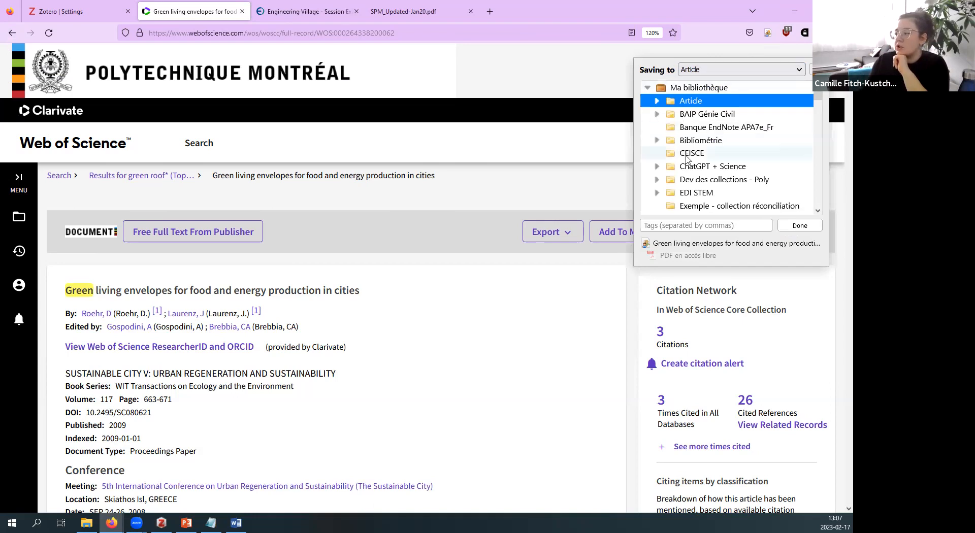
pyautogui.scroll(-5, 685, 155)
pyautogui.scroll(5, 686, 159)
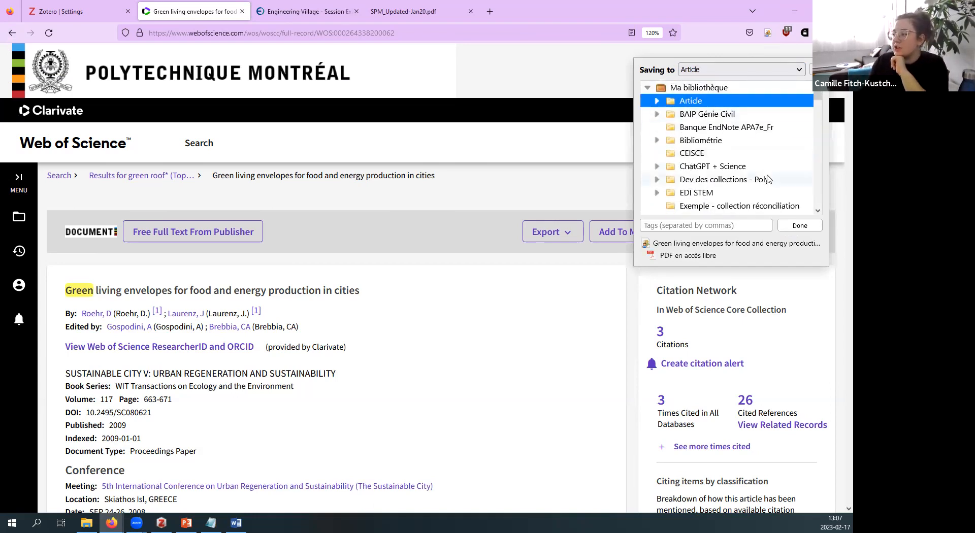
pyautogui.scroll(-8, 768, 179)
pyautogui.scroll(8, 768, 179)
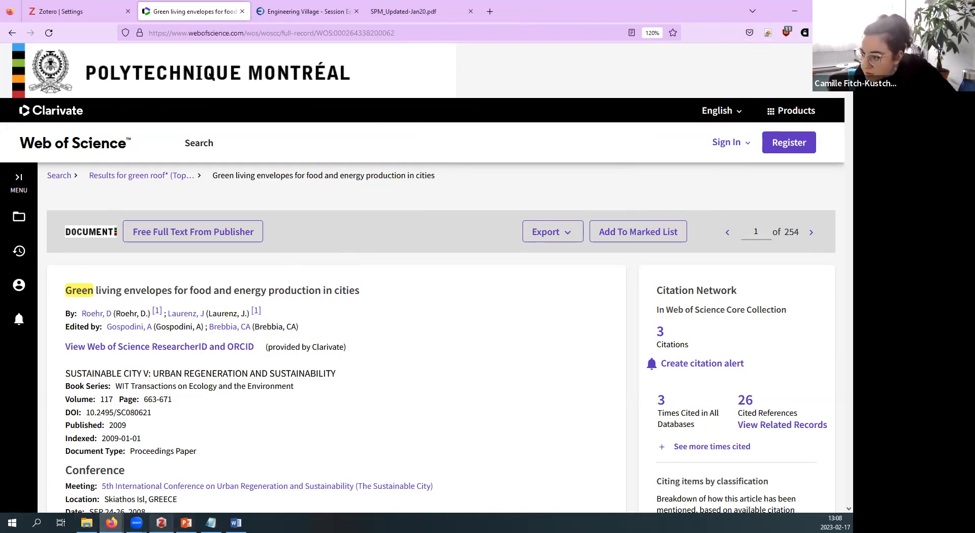
# Step: Switch to Zotero and examine the bibliographic details of the saved "Green living envelopes" item
pyautogui.click(162, 522)
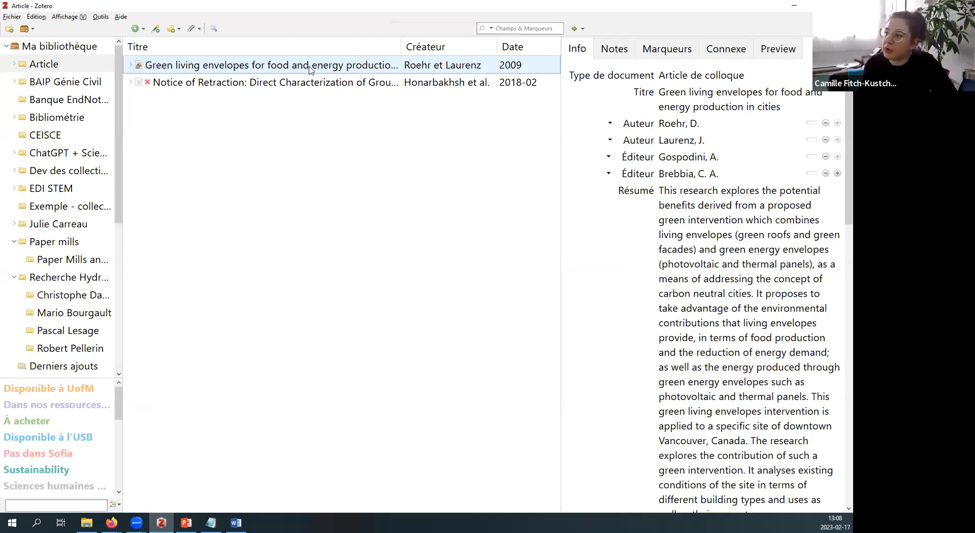
pyautogui.click(755, 253)
pyautogui.scroll(-10, 754, 252)
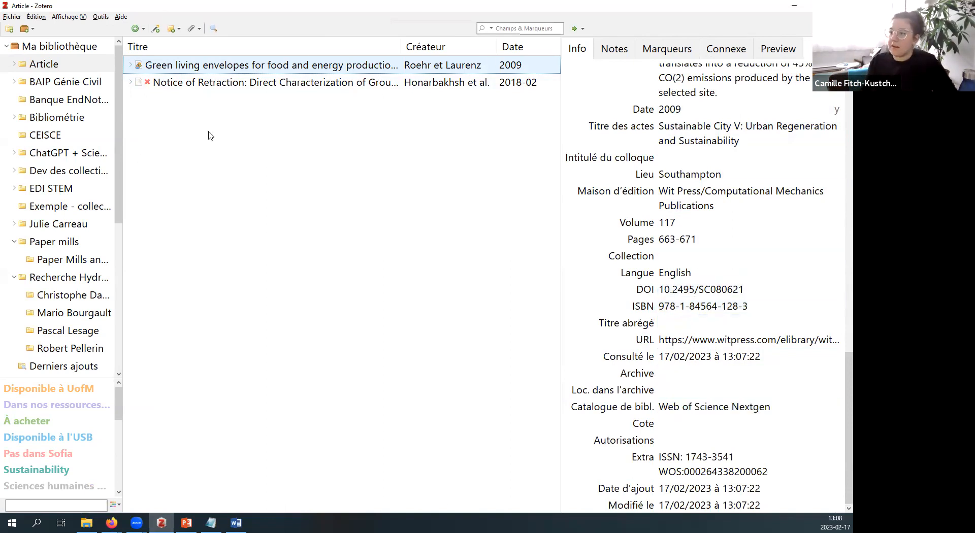
# Step: Open the PDF of the "Green living envelopes" item, look over its first page, and close it
pyautogui.doubleClick(232, 65)
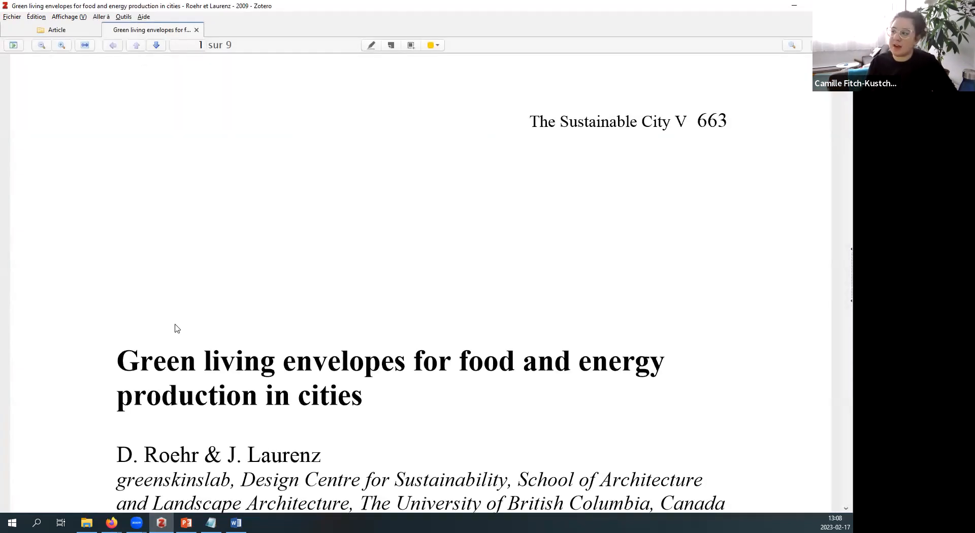
pyautogui.scroll(-10, 193, 339)
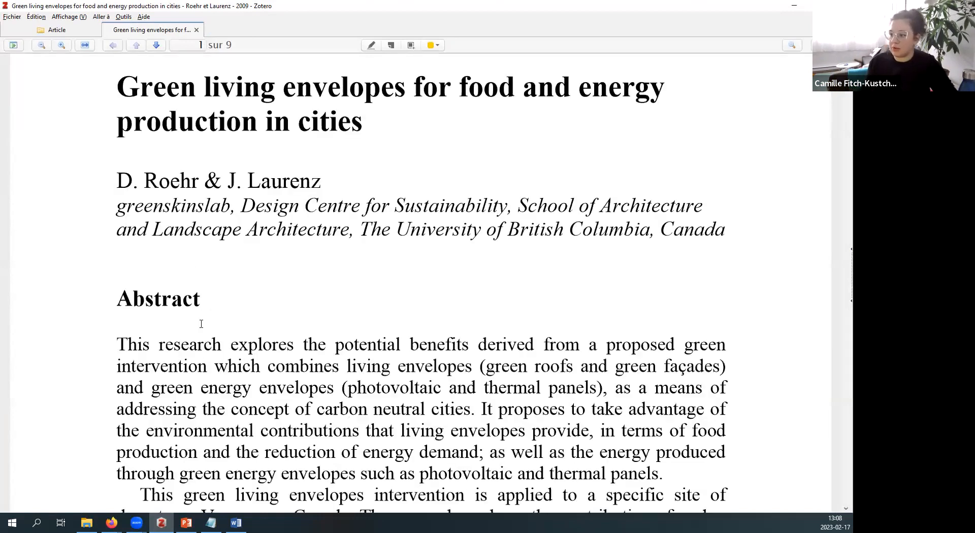
pyautogui.scroll(10, 193, 339)
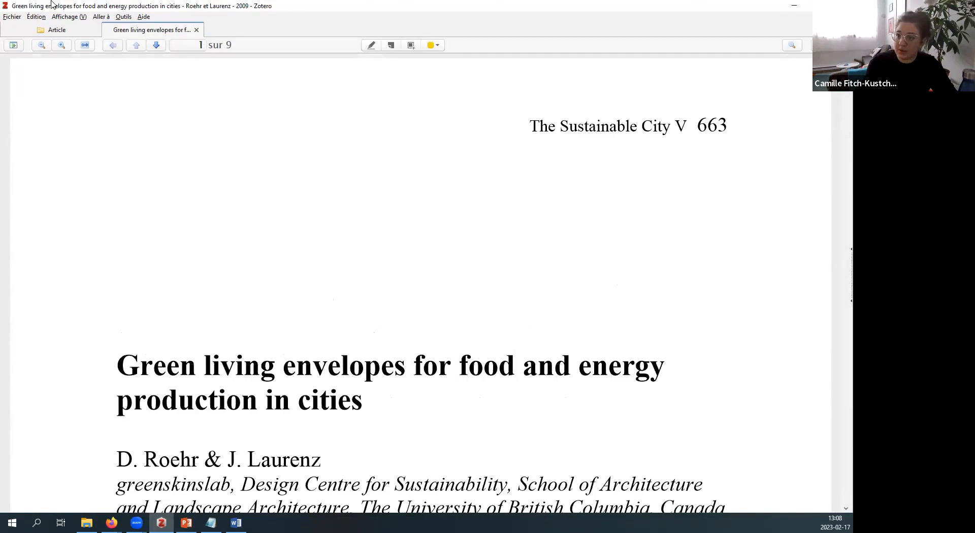
pyautogui.click(196, 29)
# Step: Move the PDF attached to the "Green living envelopes" item to the trash
pyautogui.click(130, 65)
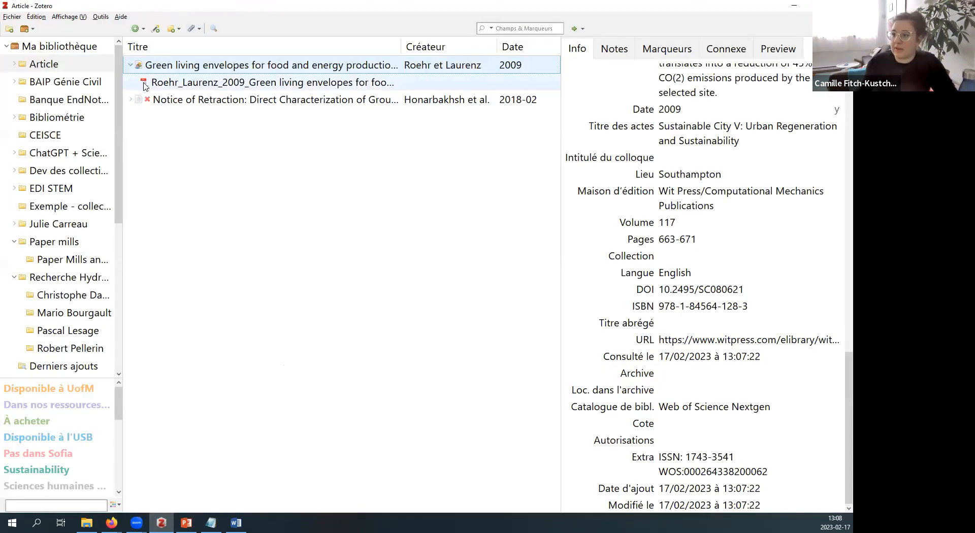
pyautogui.click(145, 84)
pyautogui.rightClick(145, 84)
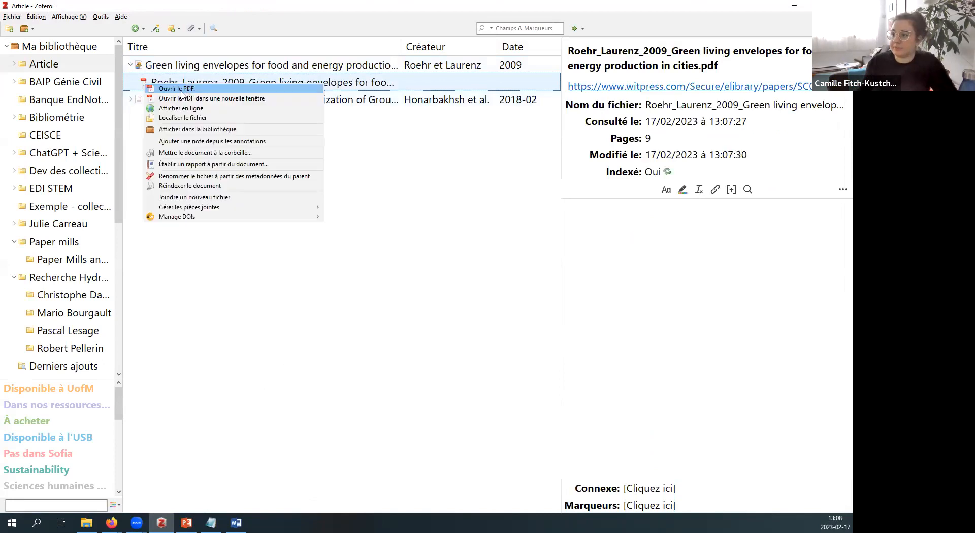
pyautogui.click(177, 153)
pyautogui.click(404, 271)
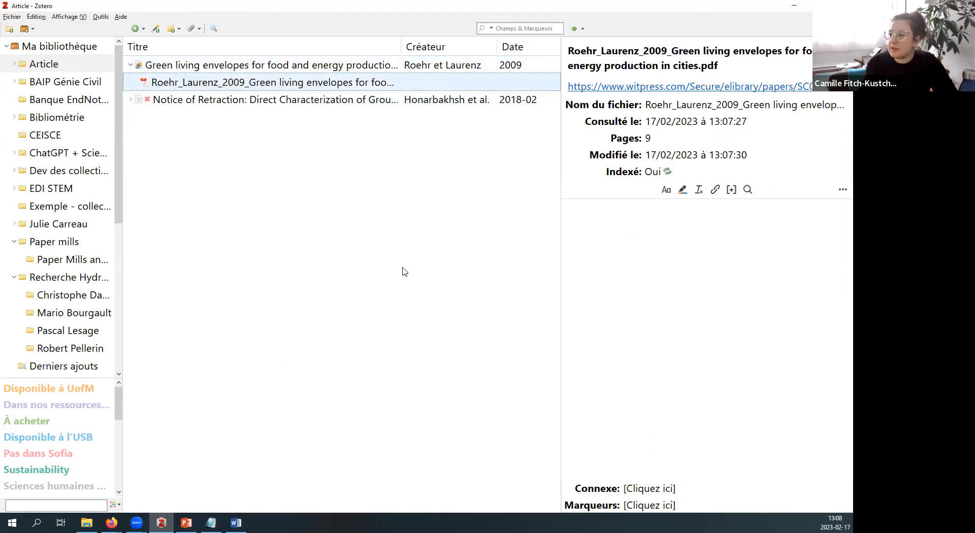
# Step: Open the publisher's web page for the "Green living envelopes" item from Zotero, and return to its Web of Science record
pyautogui.doubleClick(303, 65)
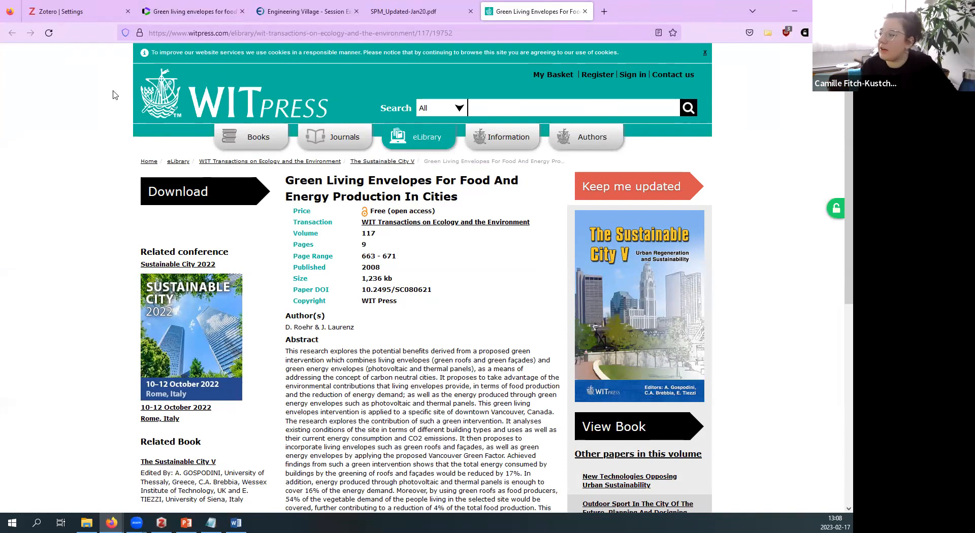
pyautogui.click(388, 14)
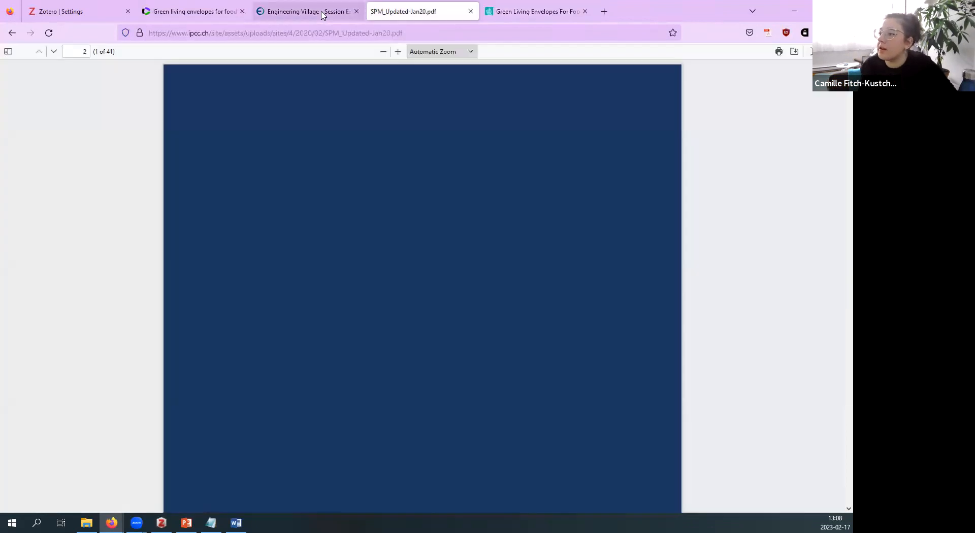
pyautogui.click(263, 17)
pyautogui.click(200, 16)
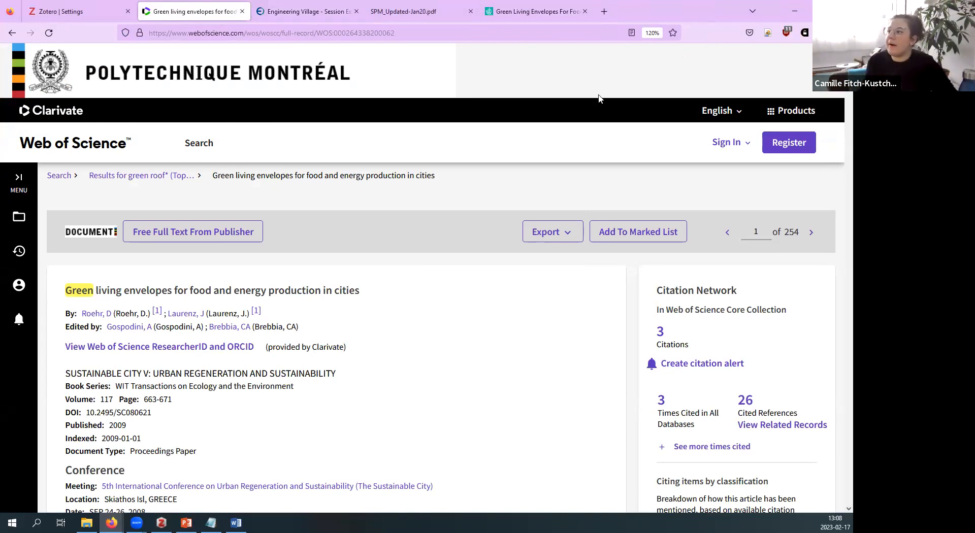
# Step: Look over the IPCC report SPM_Updated-Jan20.pdf in the browser and save it to Zotero
pyautogui.click(397, 12)
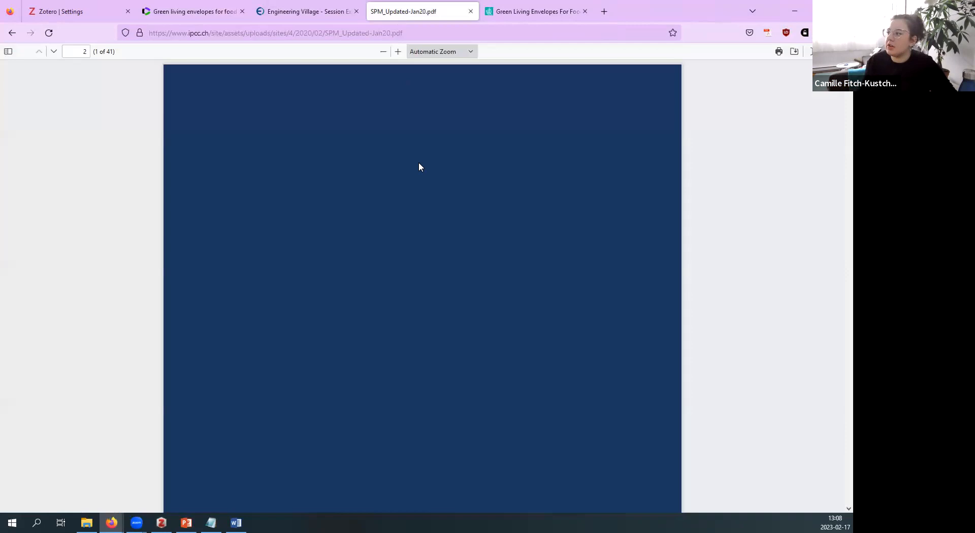
pyautogui.scroll(-10, 377, 113)
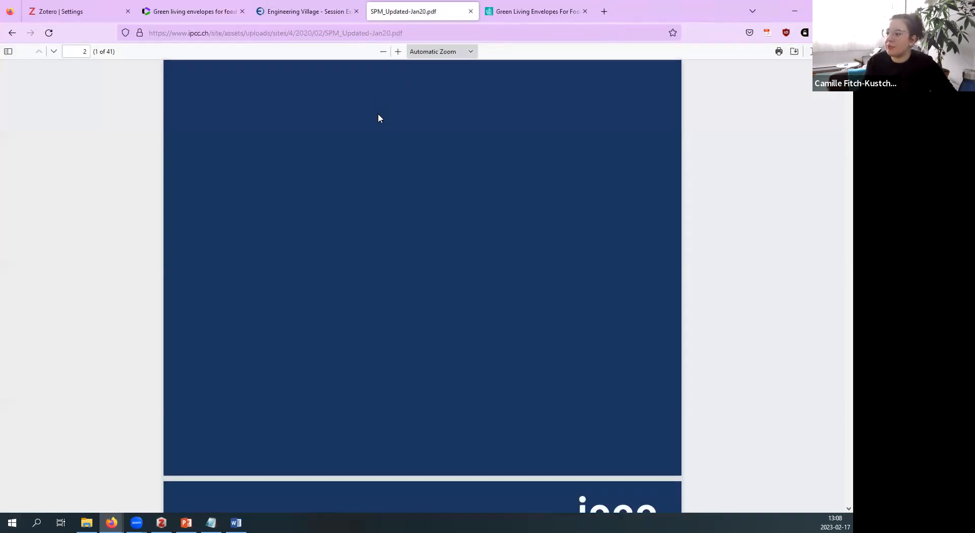
pyautogui.scroll(-2, 379, 134)
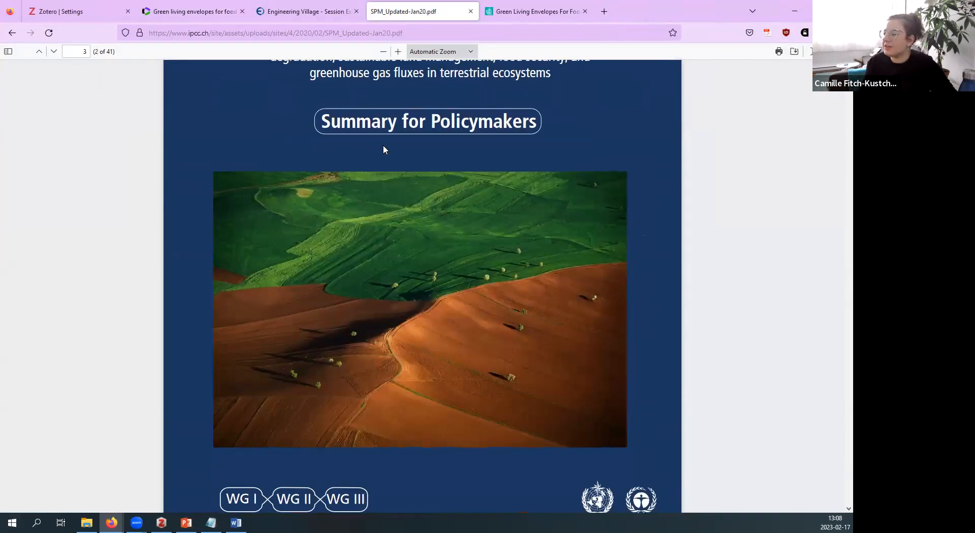
pyautogui.scroll(10, 383, 149)
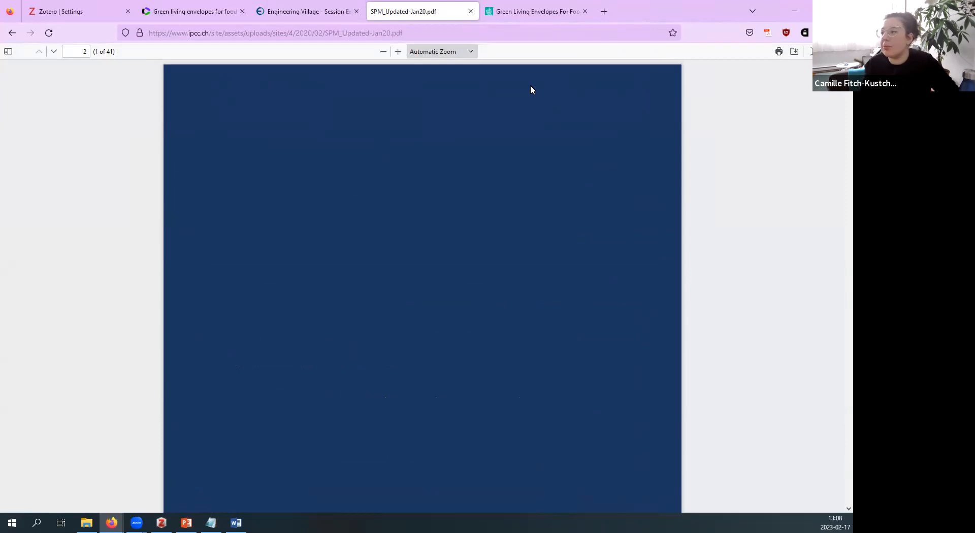
pyautogui.click(767, 33)
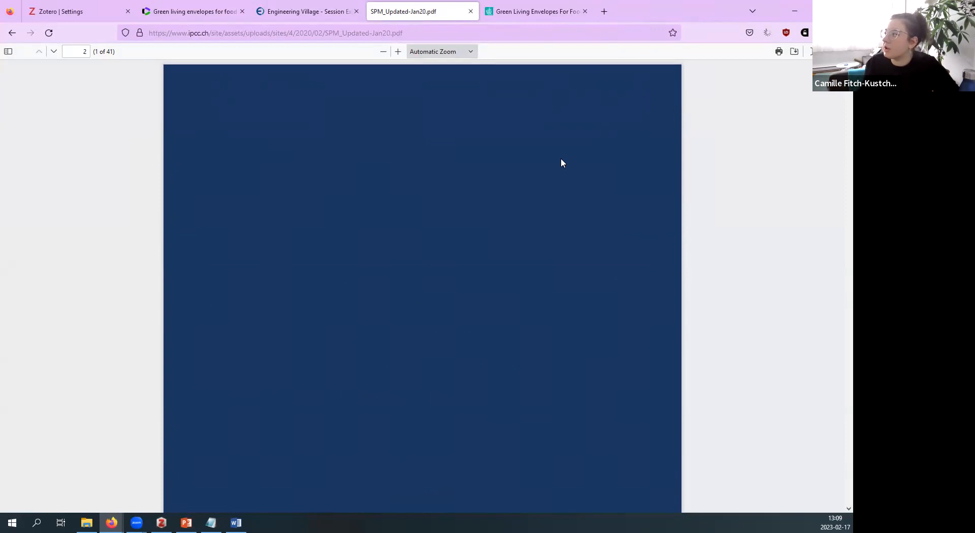
pyautogui.scroll(-6, 560, 163)
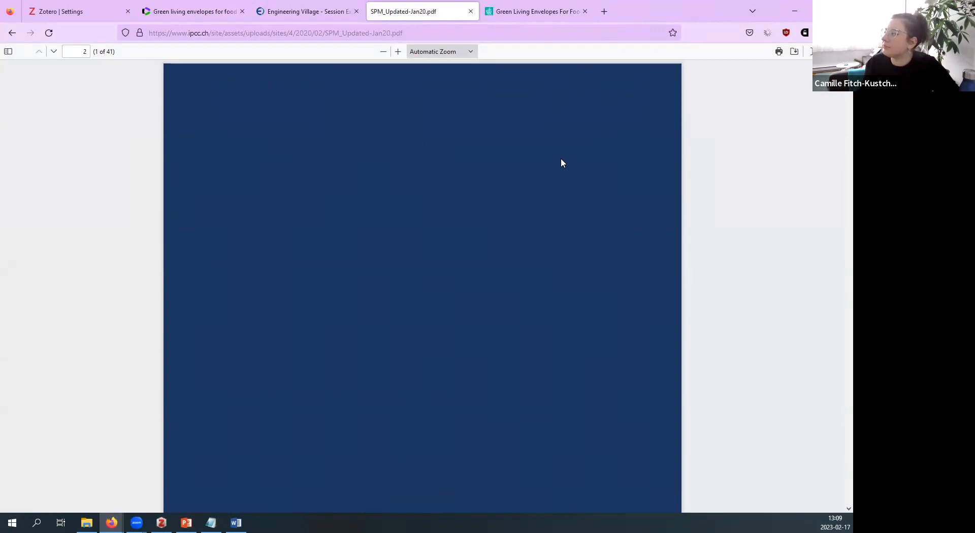
pyautogui.scroll(6, 557, 155)
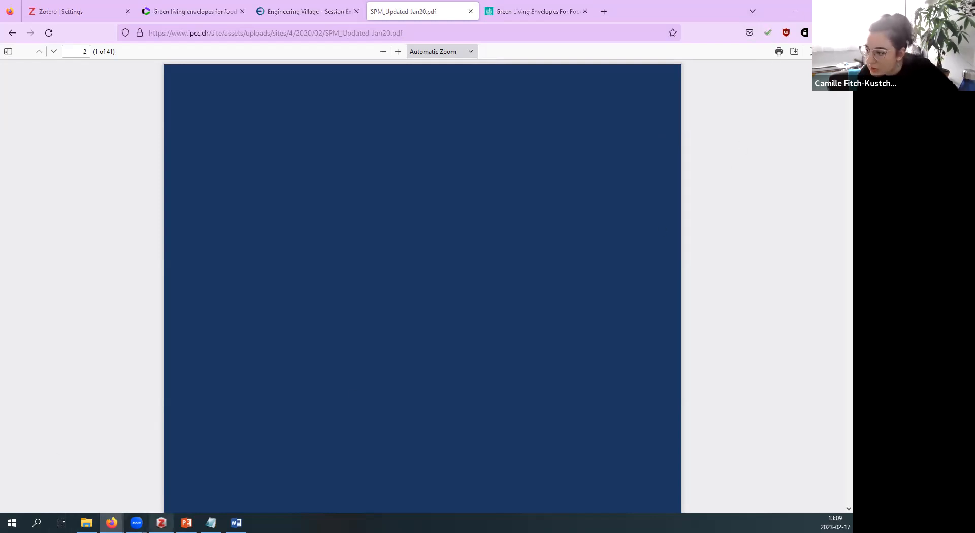
# Step: Check in Zotero the metadata retrieval for the saved SPM_Updated-Jan20.pdf, close its progress window and return to the browser
pyautogui.click(161, 523)
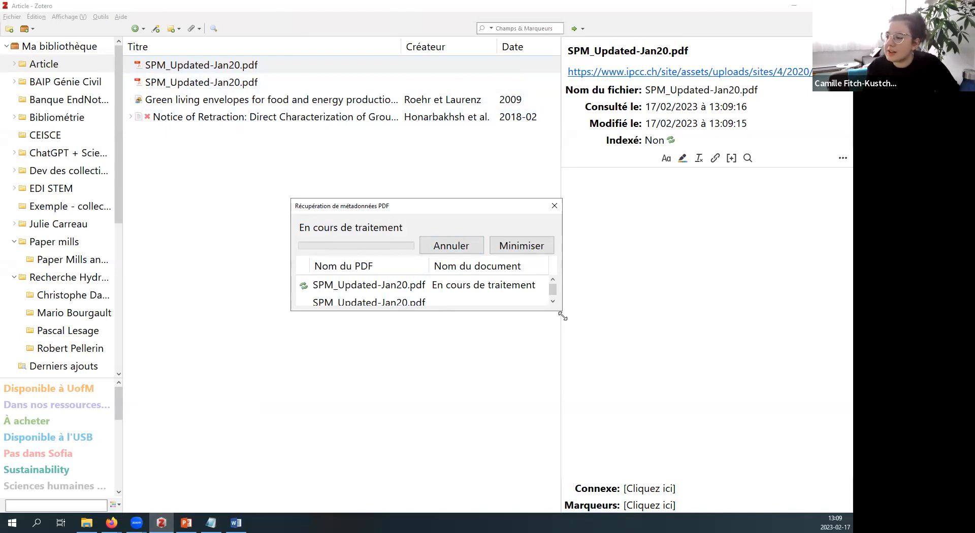
pyautogui.moveTo(562, 316); pyautogui.dragTo(579, 368)
pyautogui.click(390, 305)
pyautogui.click(459, 246)
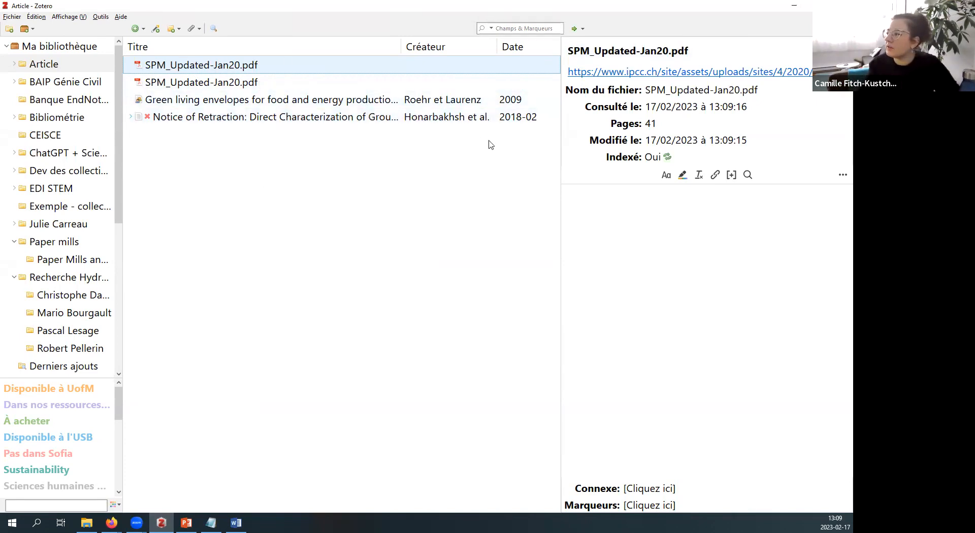
pyautogui.click(794, 6)
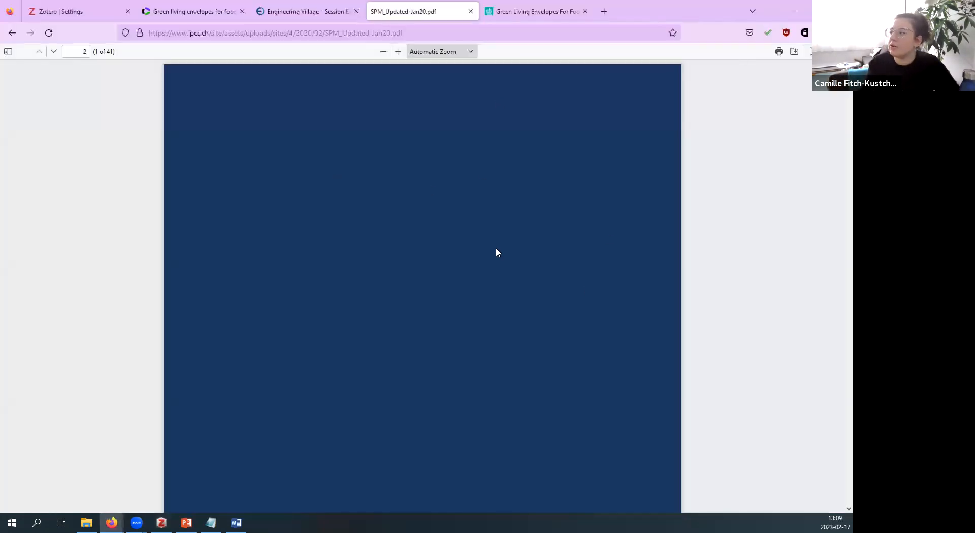
pyautogui.scroll(-5, 496, 250)
pyautogui.scroll(10, 495, 242)
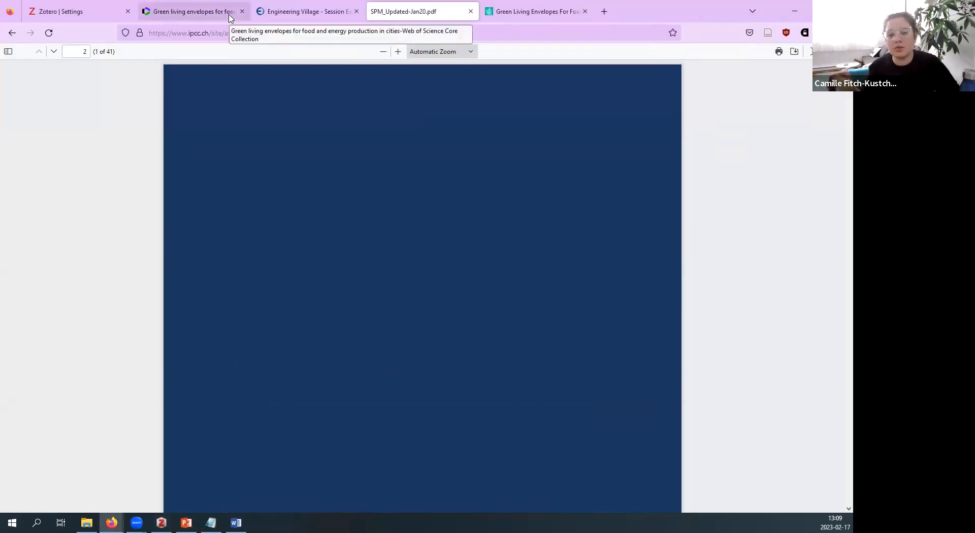
pyautogui.scroll(-7, 372, 358)
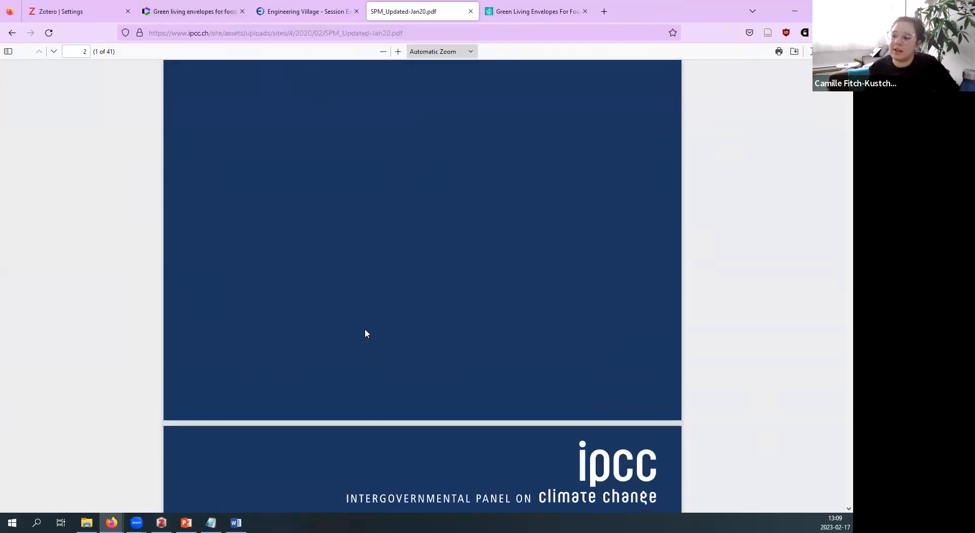
pyautogui.scroll(9, 383, 264)
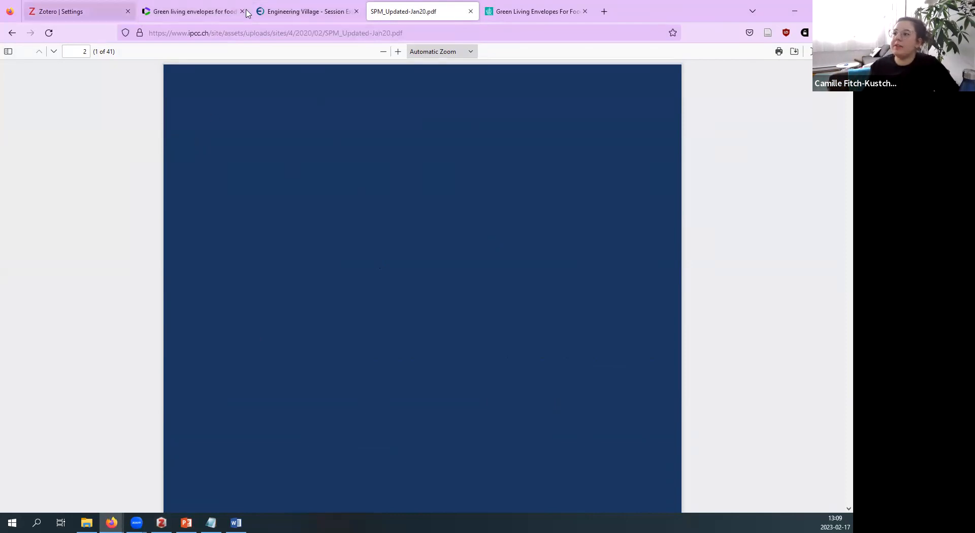
# Step: Reload the expired Engineering Village session and run a quick search for roof* in all fields
pyautogui.click(278, 11)
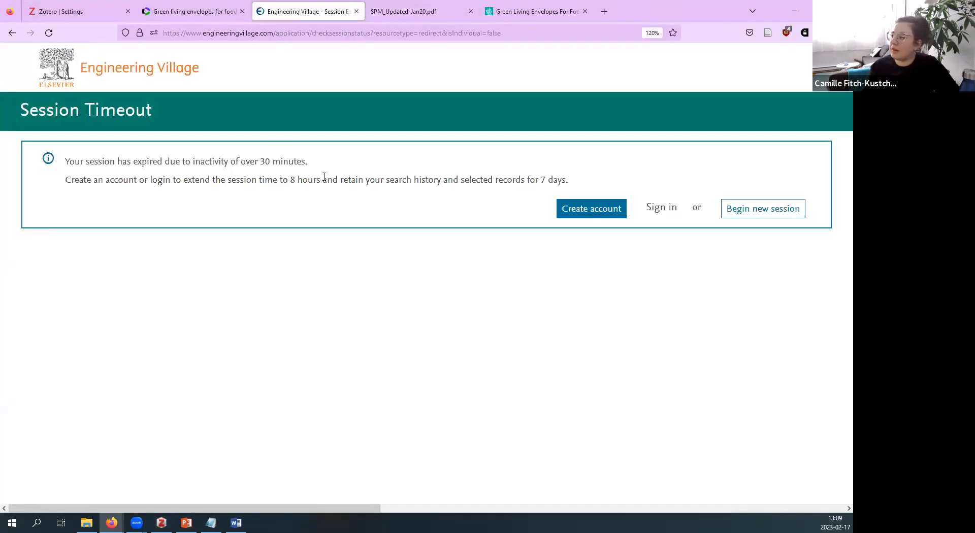
pyautogui.click(49, 33)
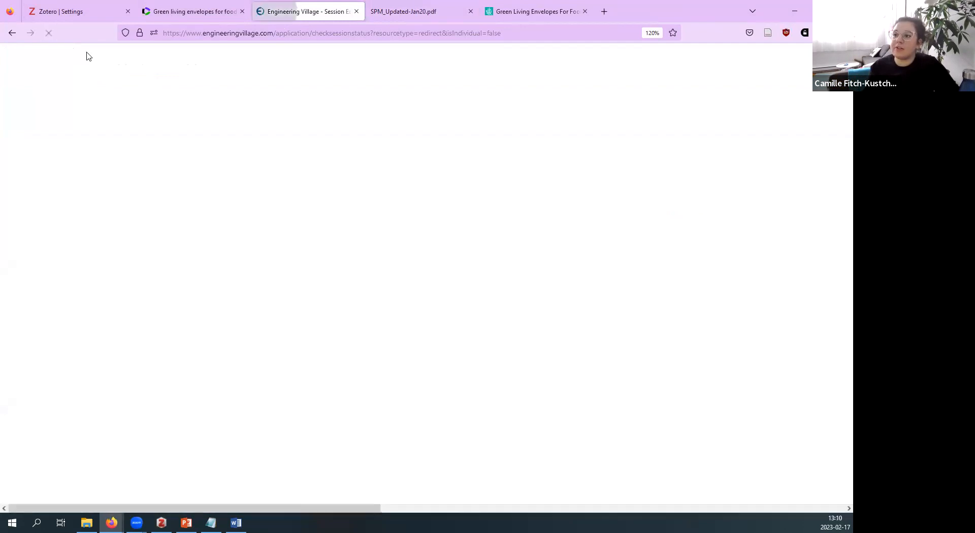
pyautogui.click(156, 70)
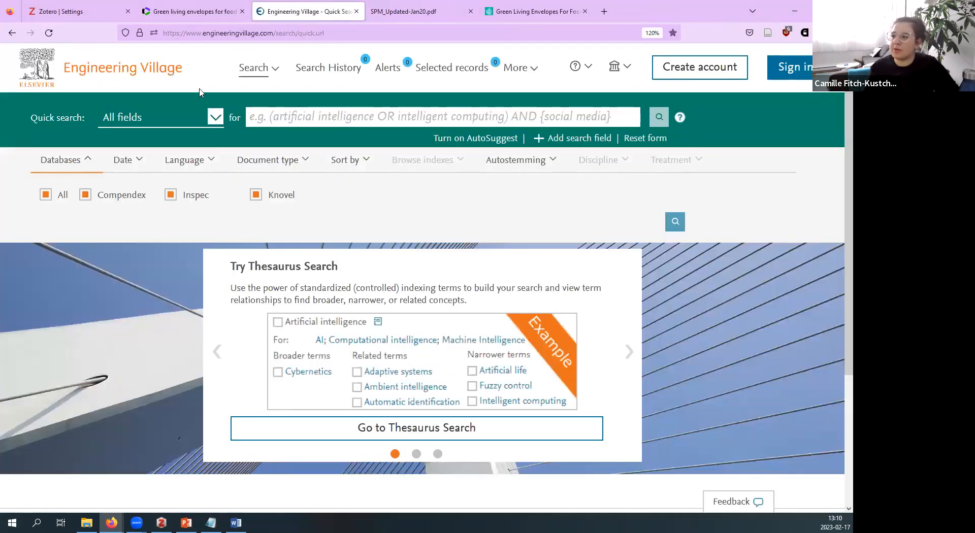
pyautogui.click(266, 122)
pyautogui.write('roof*')
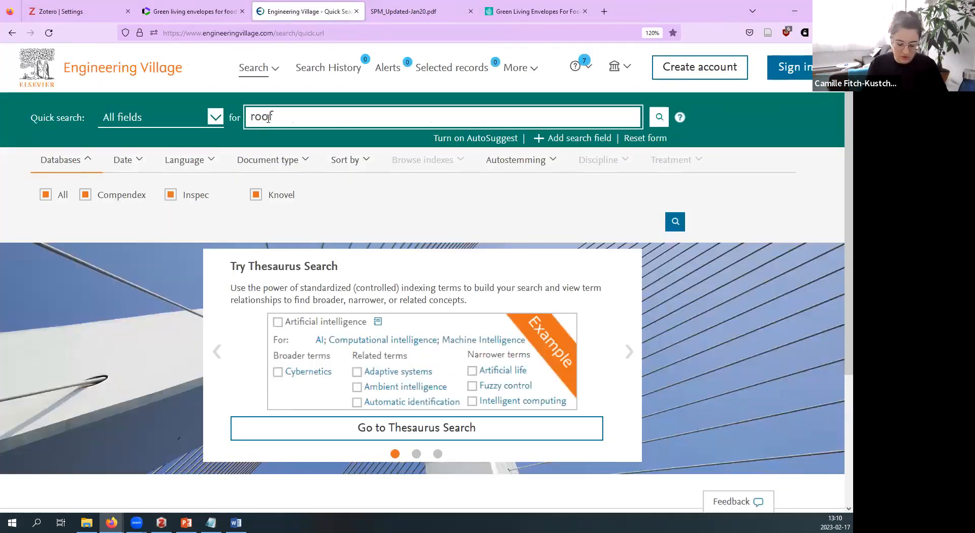
pyautogui.press('Return')
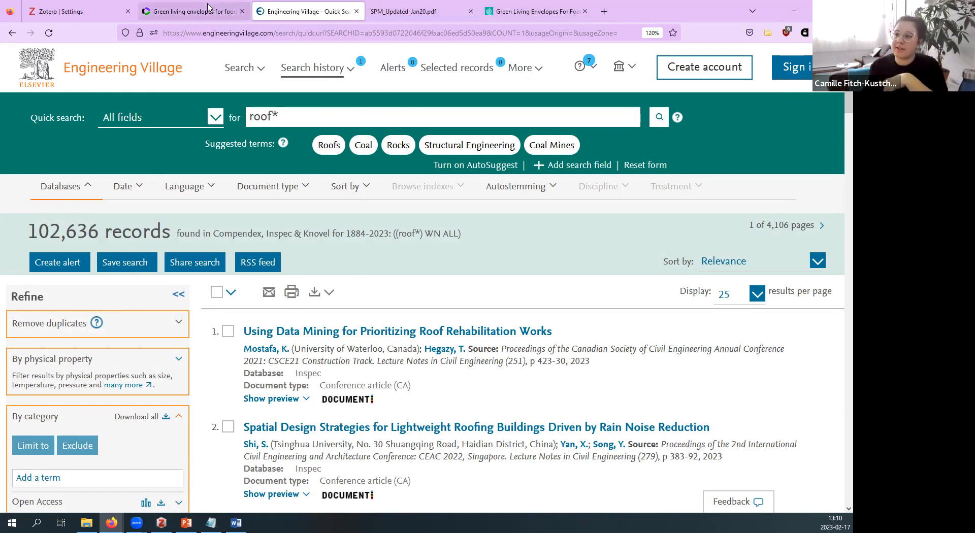
pyautogui.click(193, 11)
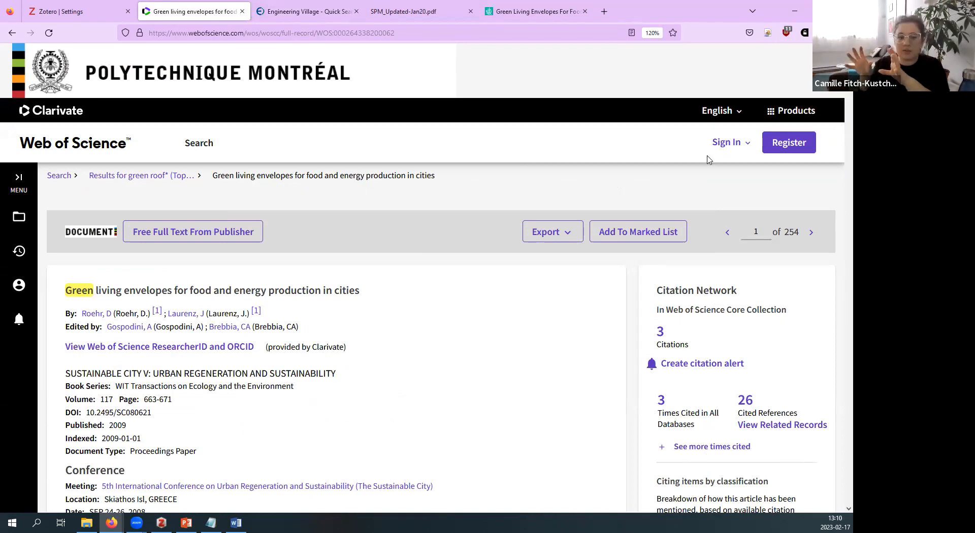
pyautogui.click(304, 13)
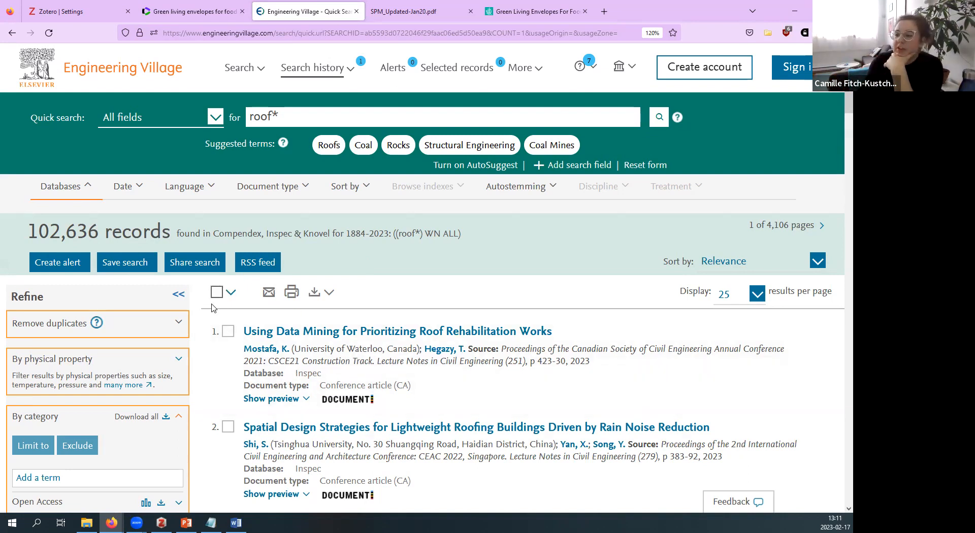
# Step: Select the first four records in the Engineering Village results list
pyautogui.click(227, 331)
pyautogui.click(228, 427)
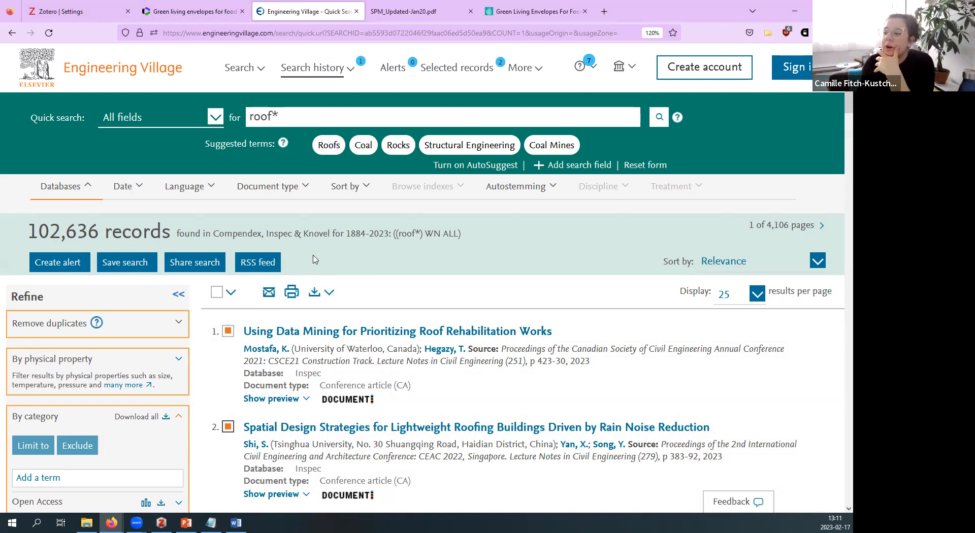
pyautogui.scroll(-4, 313, 259)
pyautogui.click(228, 330)
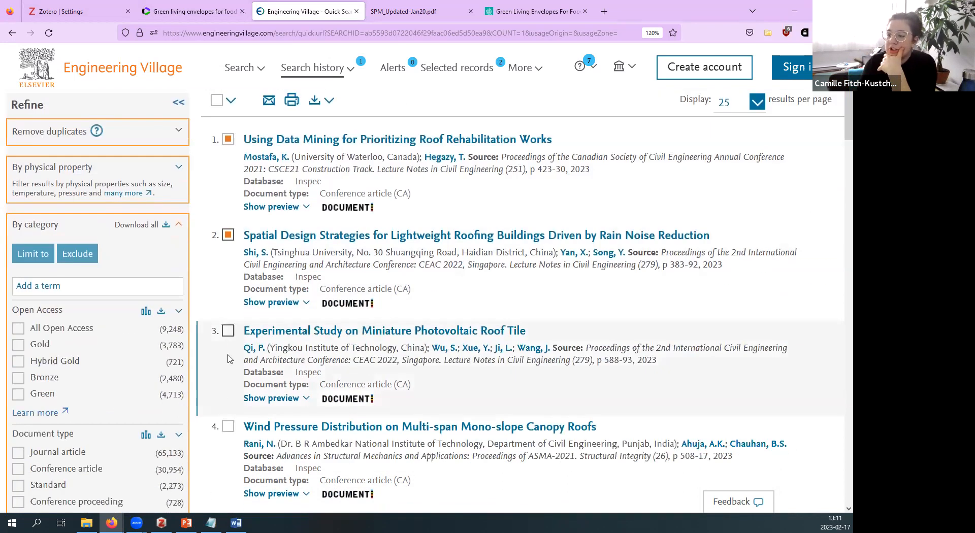
pyautogui.click(229, 428)
pyautogui.scroll(4, 234, 386)
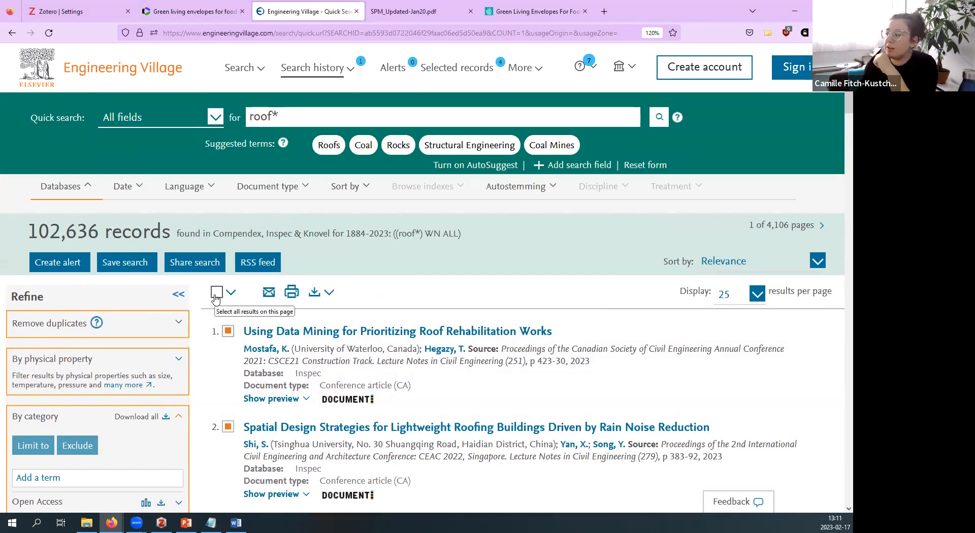
# Step: Display 100 results per page and select all the results on the page
pyautogui.click(756, 294)
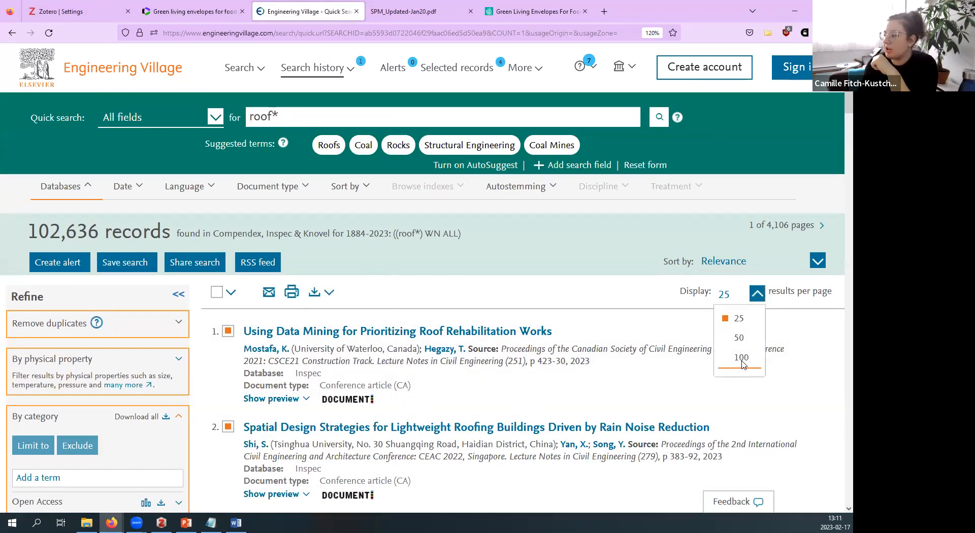
pyautogui.click(741, 362)
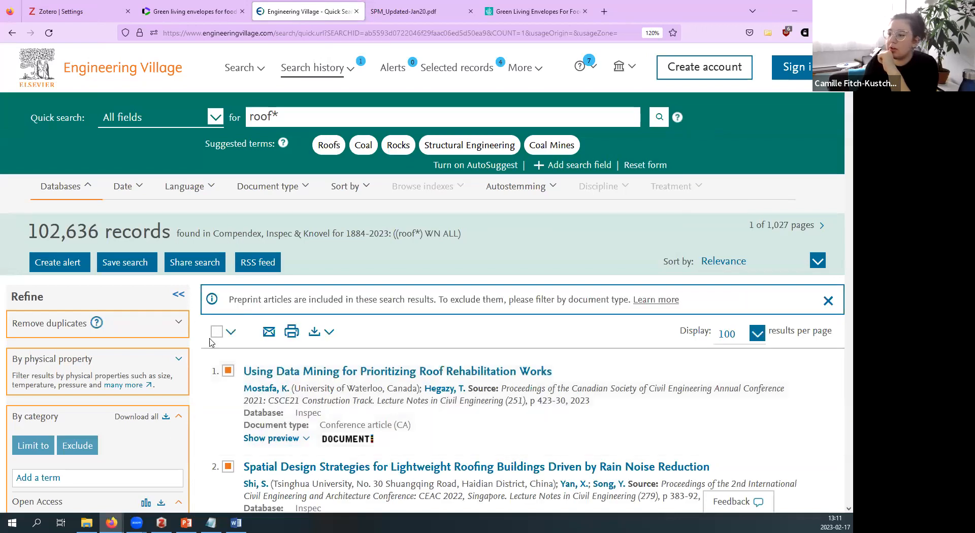
pyautogui.click(216, 333)
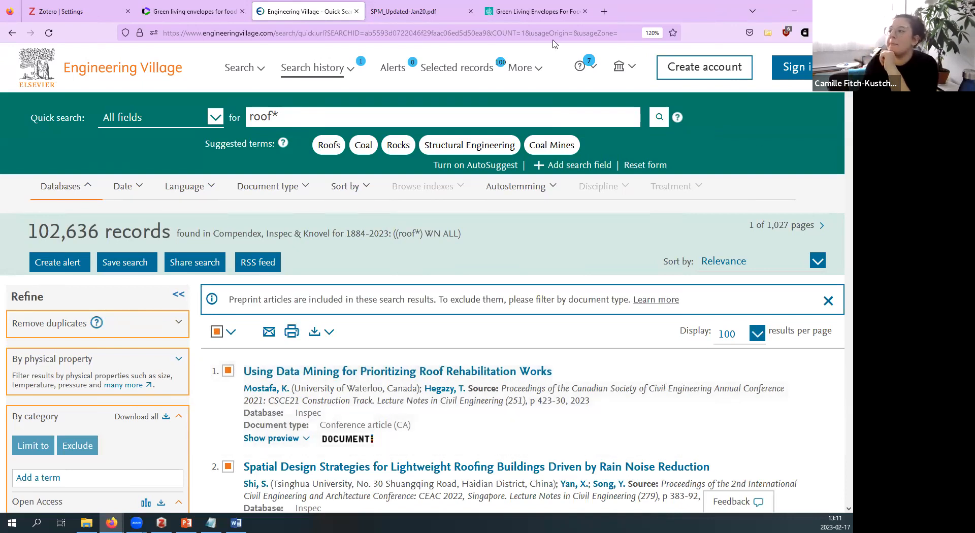
# Step: Look through the selected records and download them to My PC in EndNote (RIS) format
pyautogui.click(480, 76)
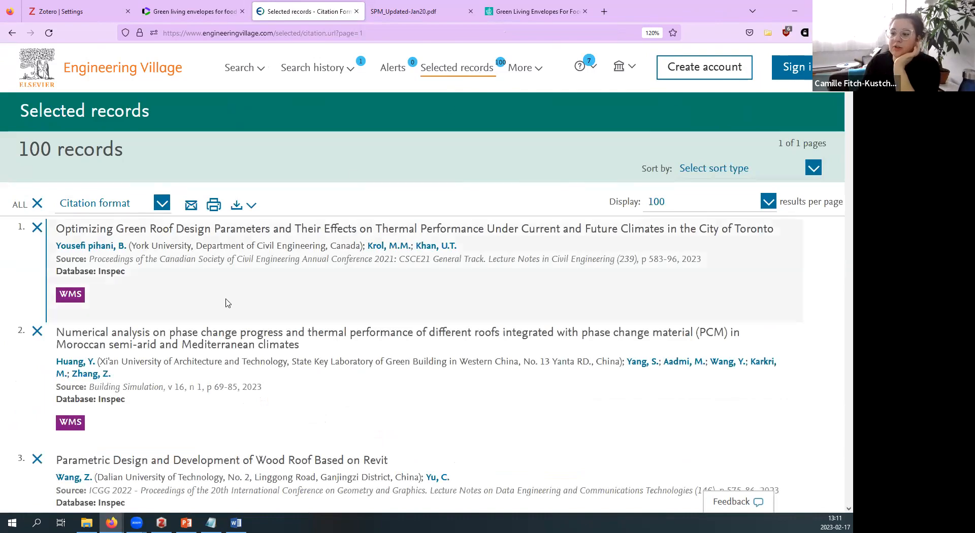
pyautogui.scroll(-10, 229, 290)
pyautogui.scroll(10, 230, 291)
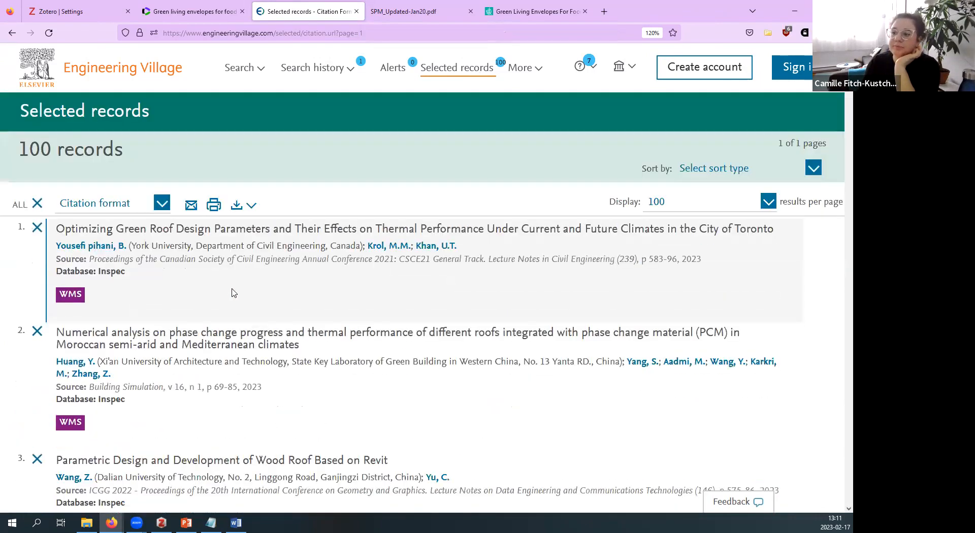
pyautogui.click(236, 210)
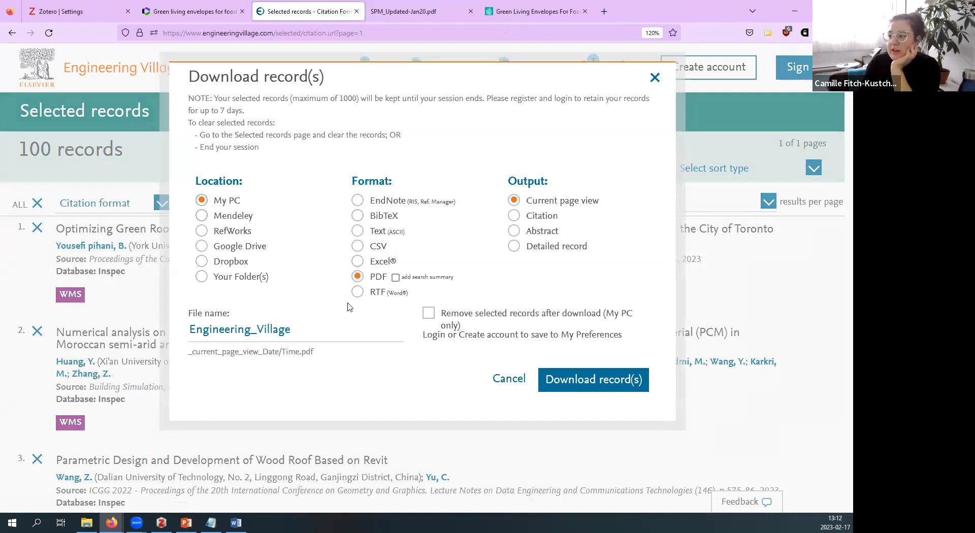
pyautogui.click(358, 200)
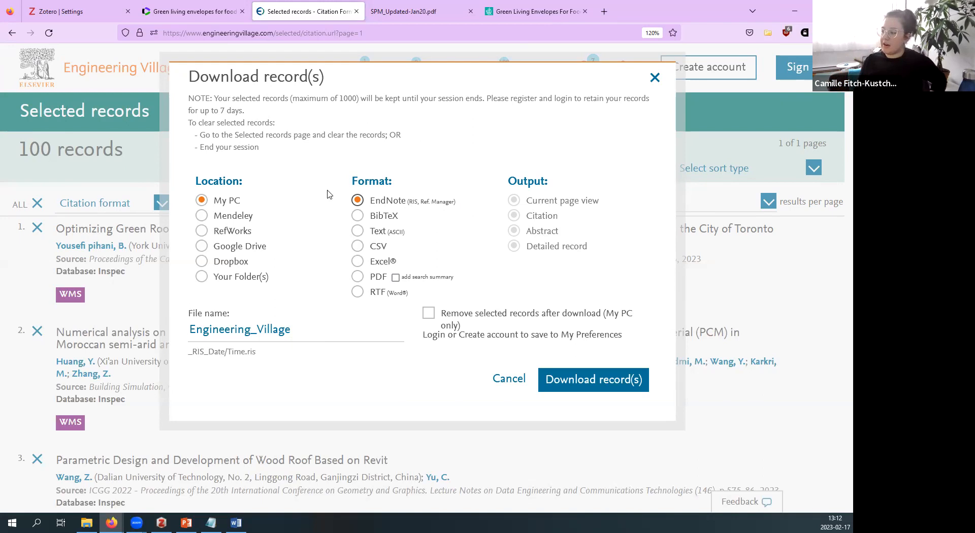
pyautogui.click(594, 387)
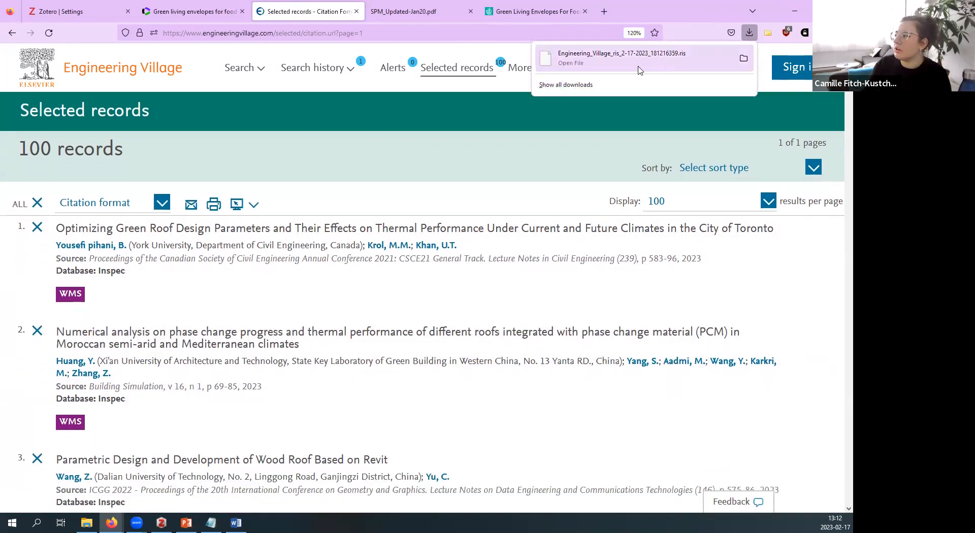
# Step: Open the downloaded Engineering Village RIS file and import its records into a new Zotero collection
pyautogui.click(639, 68)
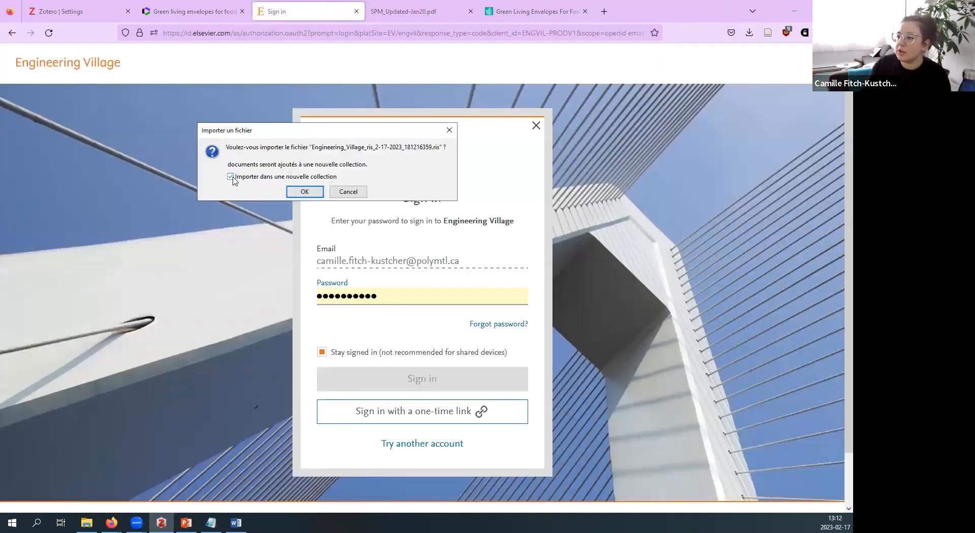
pyautogui.click(305, 194)
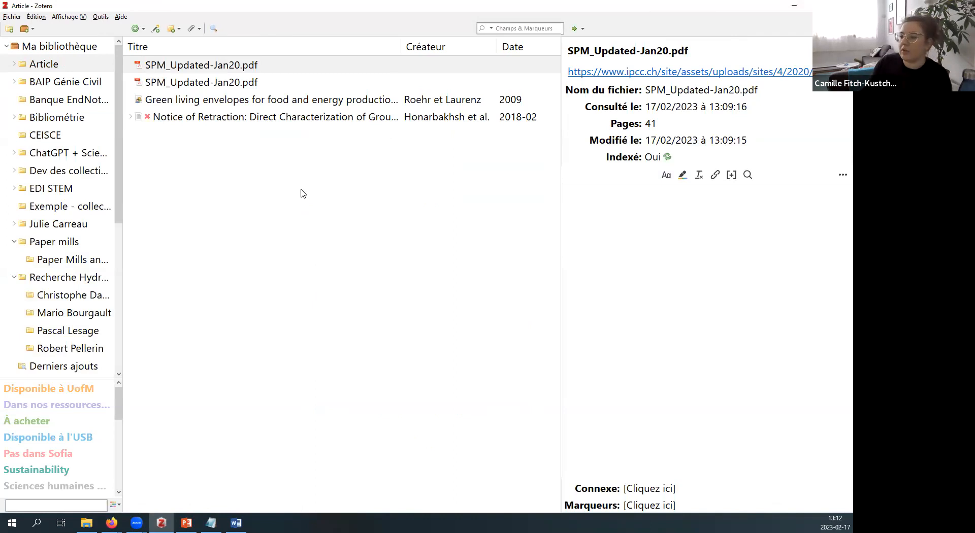
pyautogui.moveTo(120, 122)
pyautogui.mouseDown()
pyautogui.moveTo(123, 174)
pyautogui.moveTo(125, 113)
pyautogui.mouseUp()
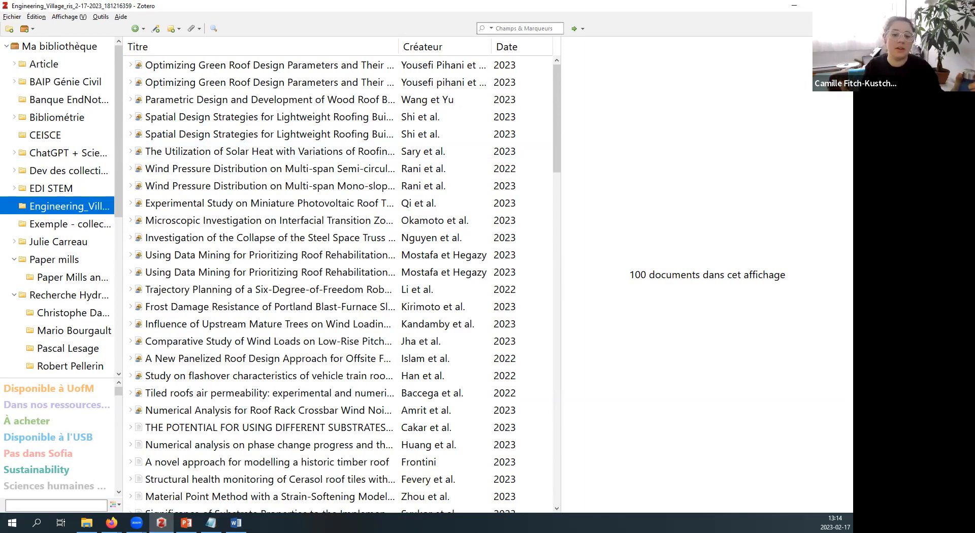
pyautogui.click(156, 29)
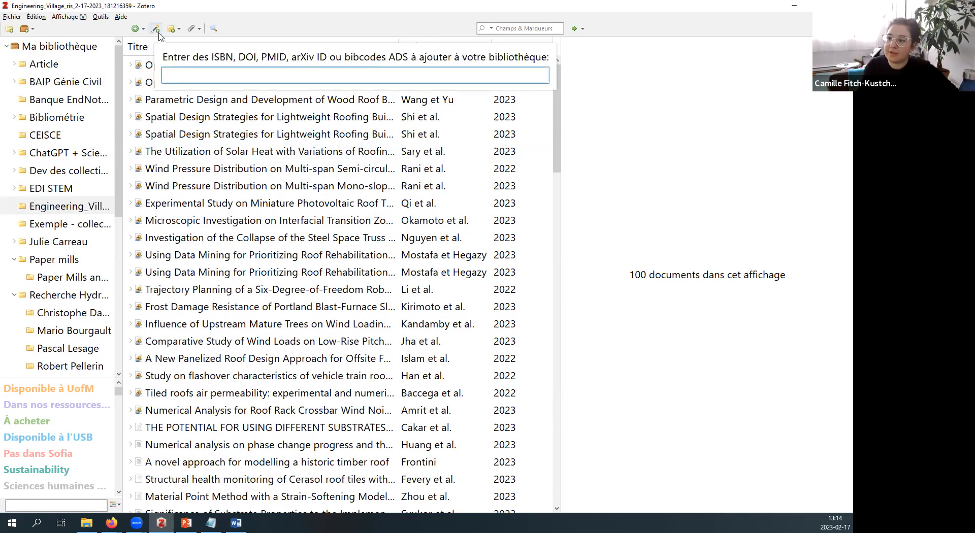
pyautogui.click(59, 70)
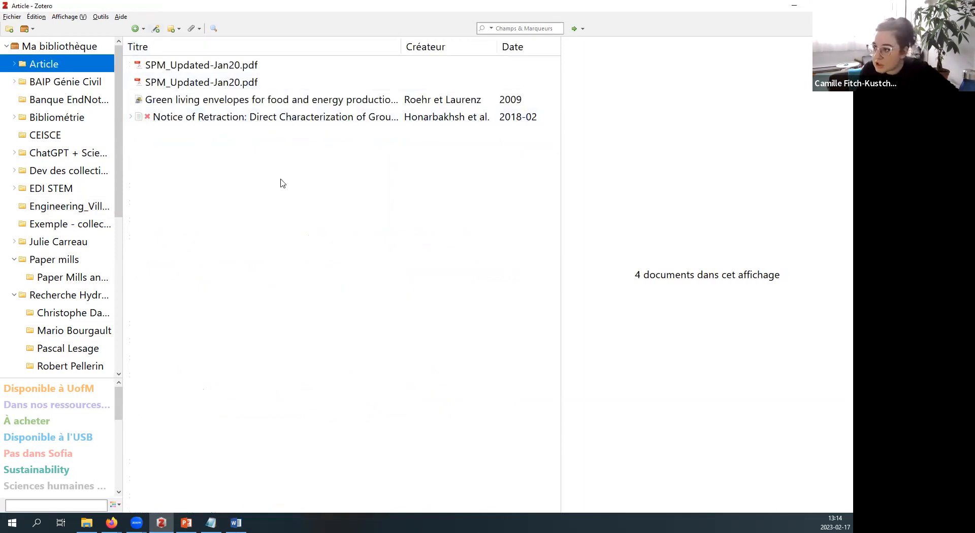
pyautogui.click(211, 523)
pyautogui.moveTo(377, 269); pyautogui.dragTo(308, 263)
pyautogui.hotkey('ctrl', 'c')
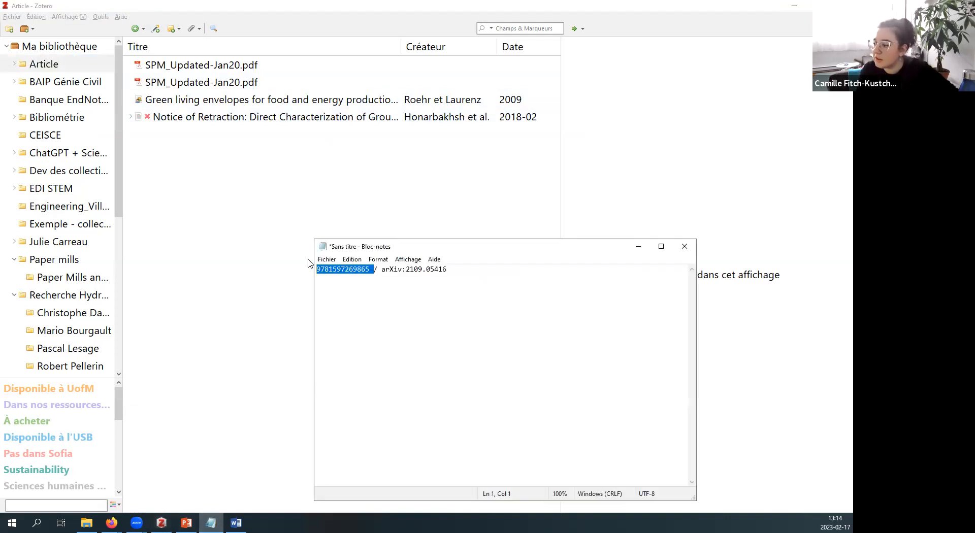
pyautogui.click(300, 174)
pyautogui.click(155, 29)
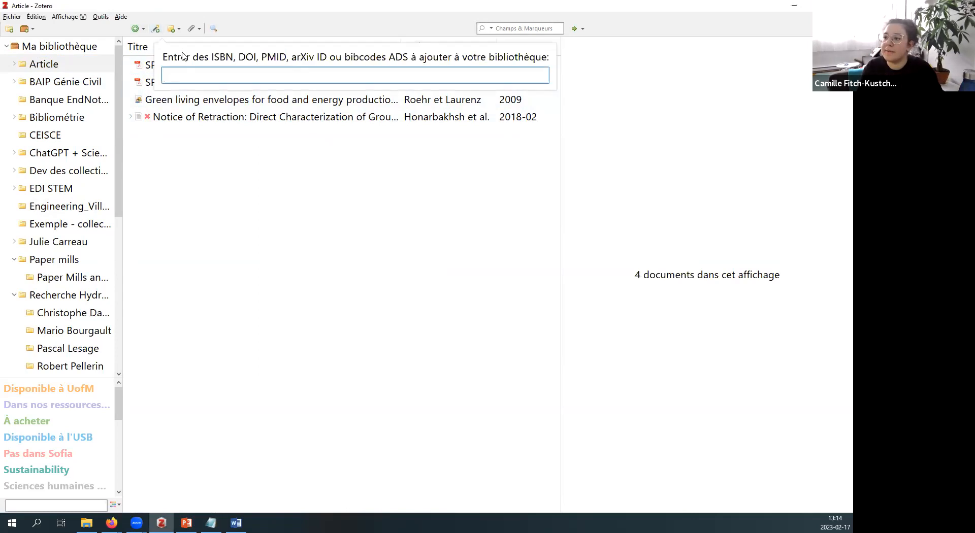
pyautogui.hotkey('ctrl', 'v')
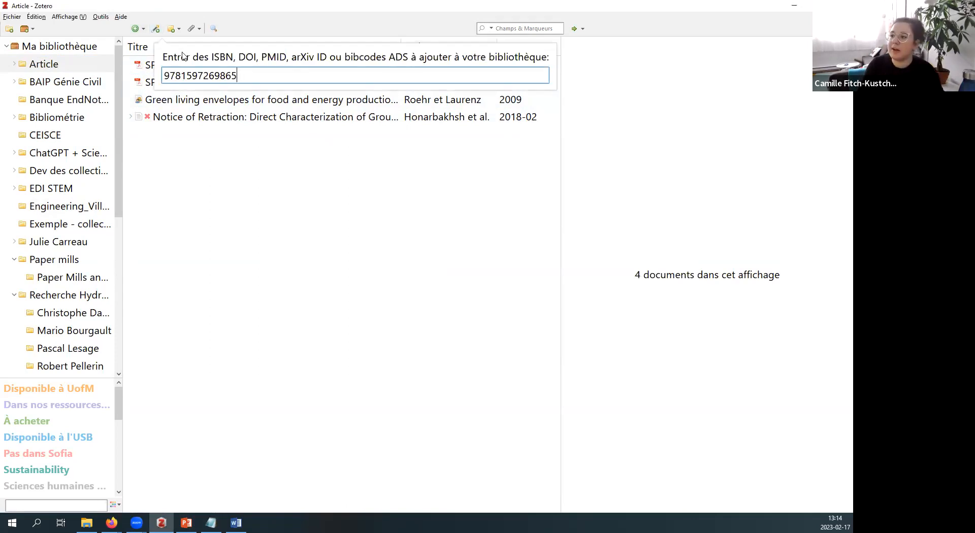
pyautogui.press('Return')
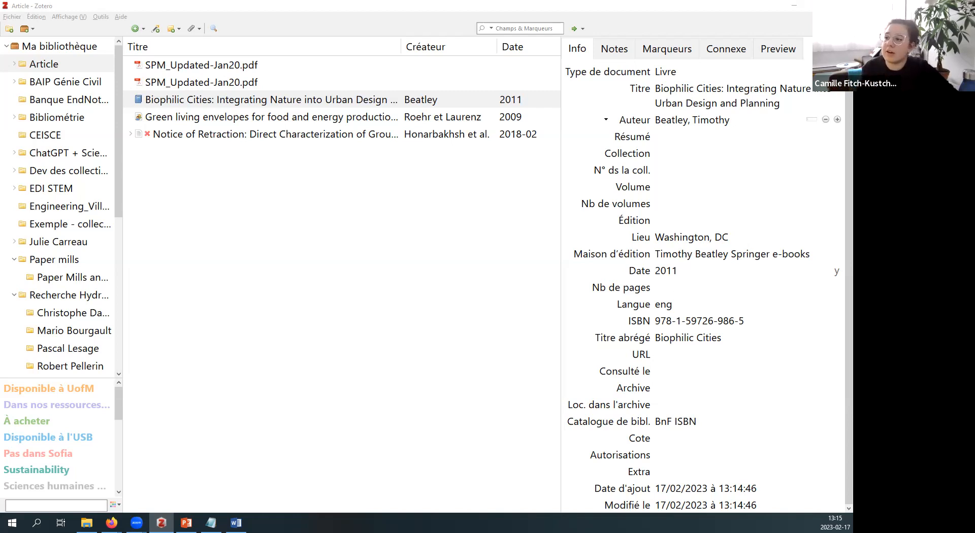
# Step: Create a new blank item of type Rapport manually in the Article collection
pyautogui.click(178, 65)
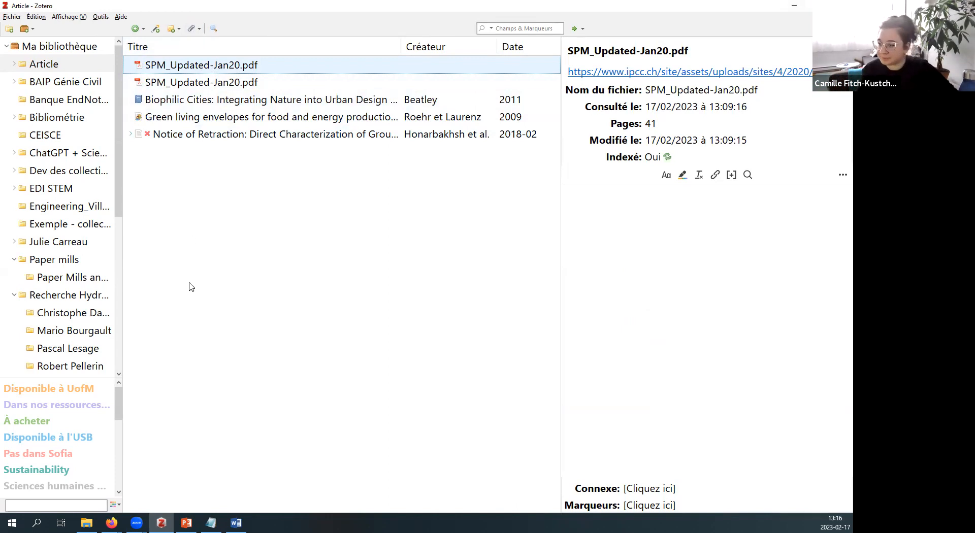
pyautogui.click(143, 29)
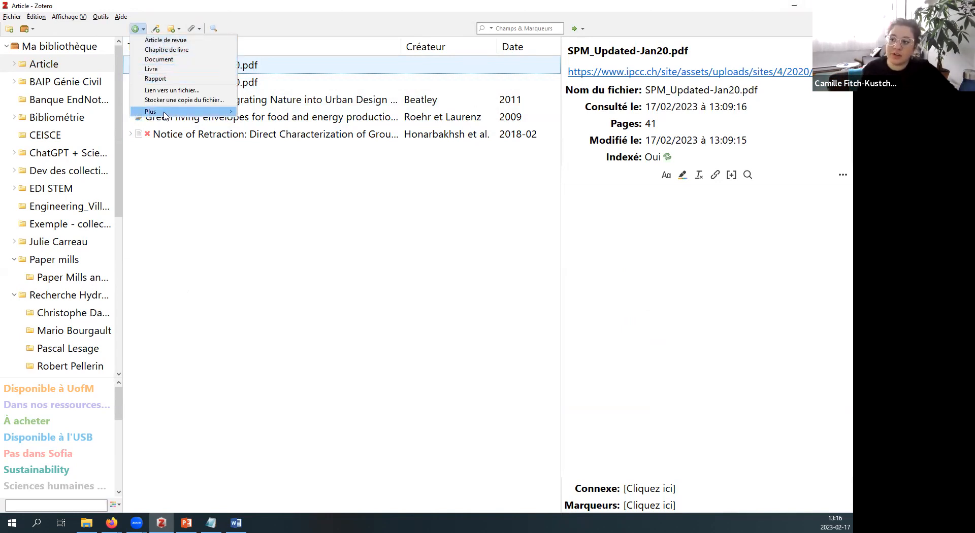
pyautogui.moveTo(164, 114)
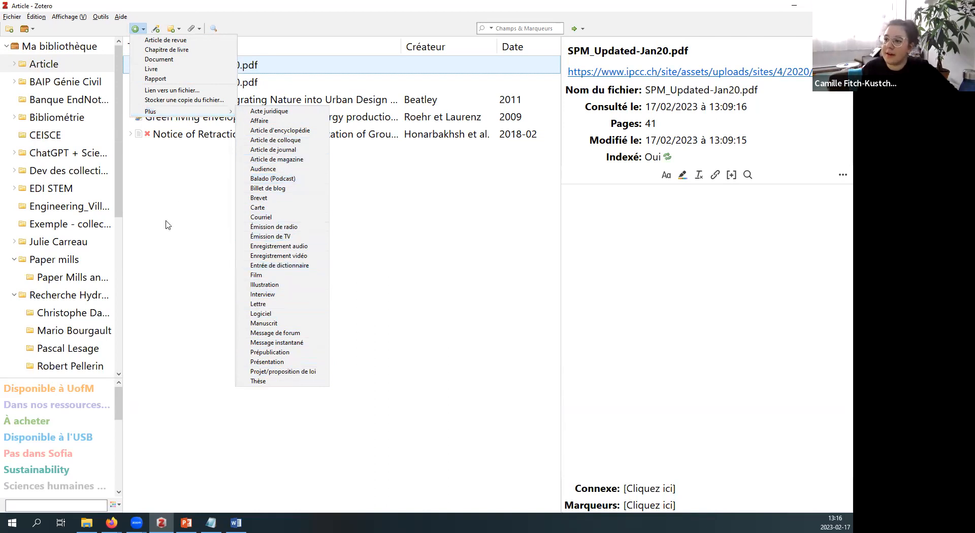
pyautogui.click(157, 79)
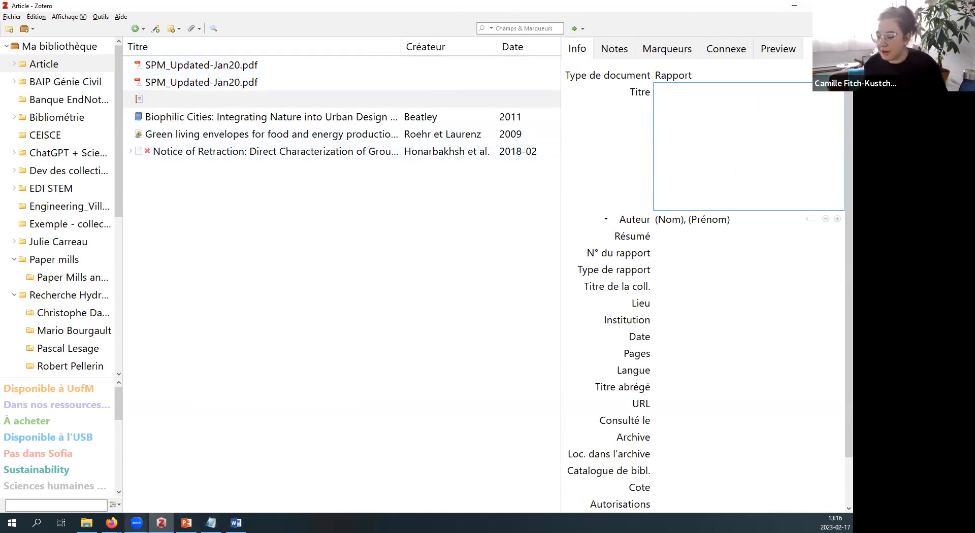
# Step: Copy the title "Climate Change and Land" from the IPCC PDF in Firefox and enter it as the new report's title in Zotero
pyautogui.click(111, 523)
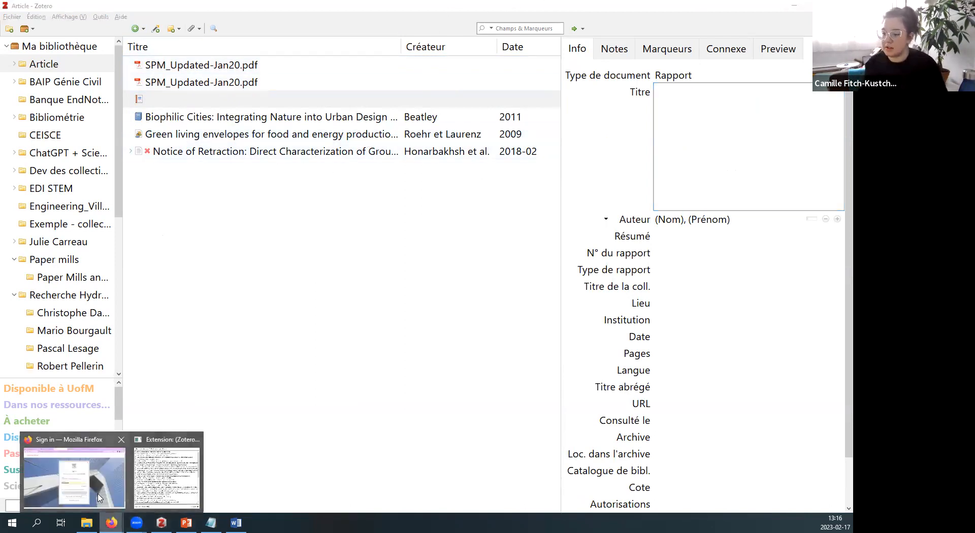
pyautogui.click(98, 493)
pyautogui.click(419, 11)
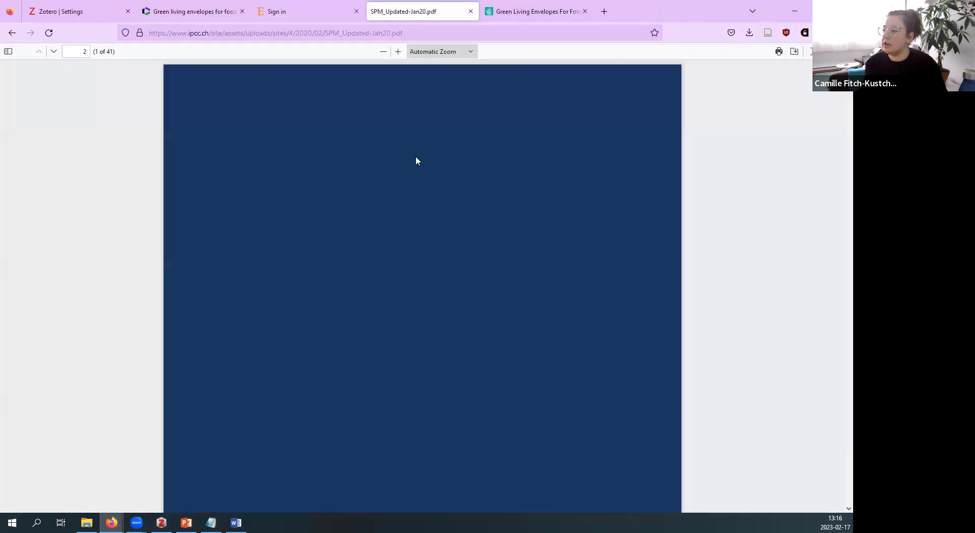
pyautogui.scroll(-5, 398, 246)
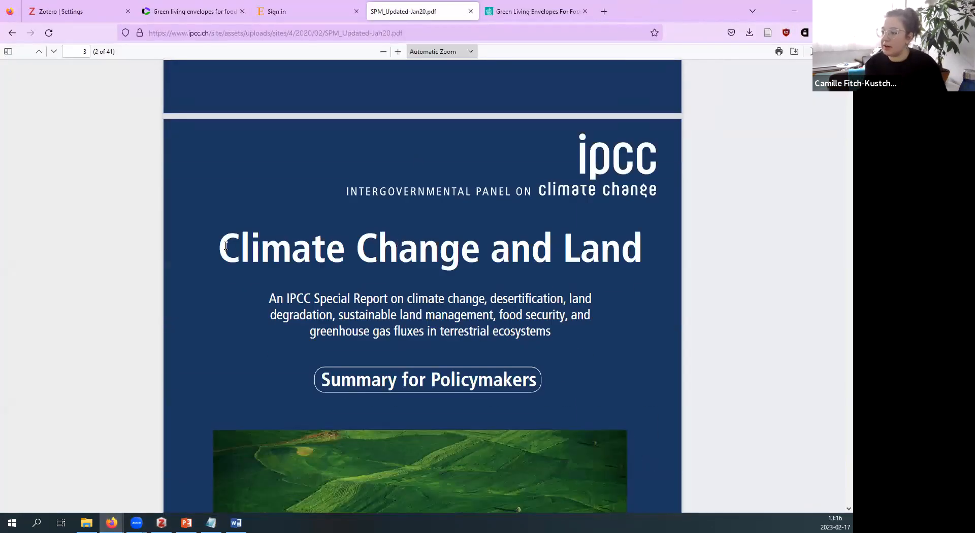
pyautogui.tripleClick(496, 256)
pyautogui.hotkey('ctrl', 'c')
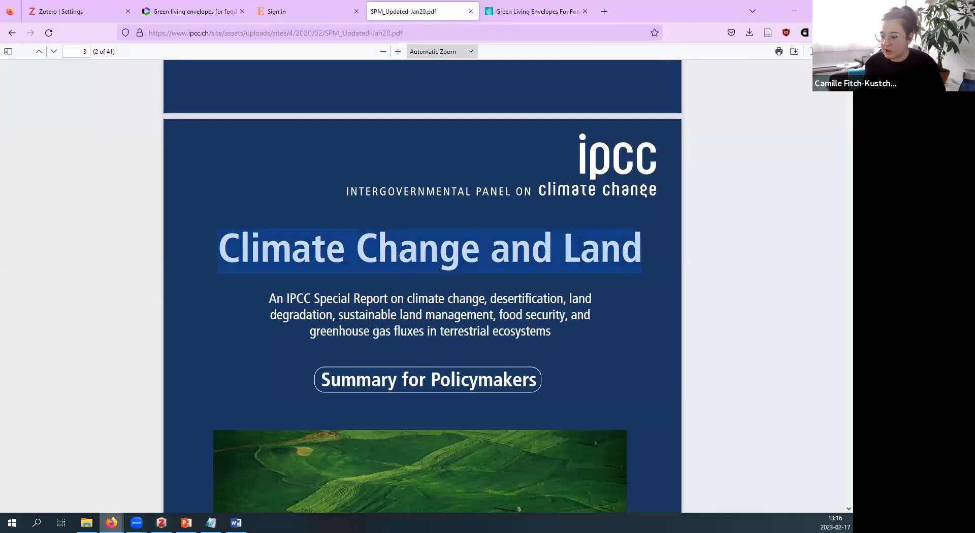
pyautogui.click(161, 523)
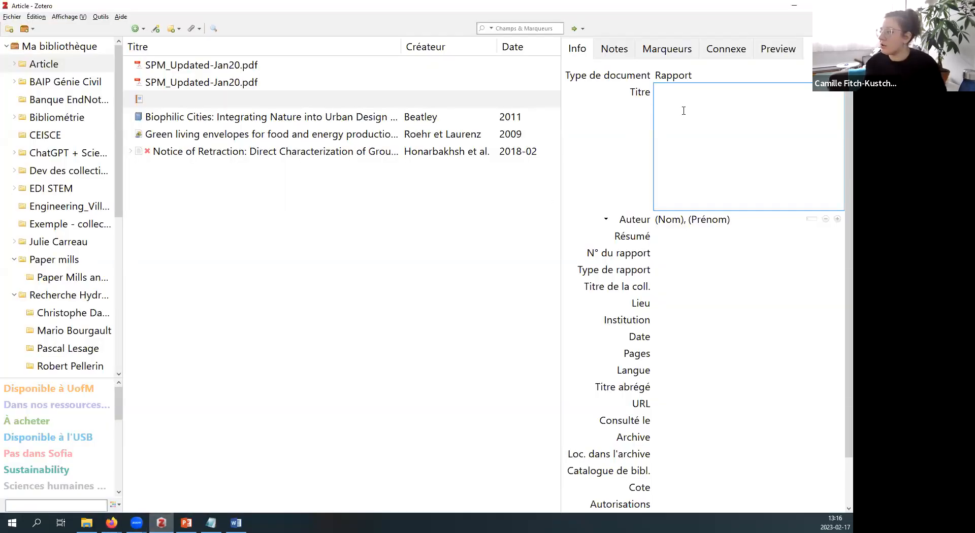
pyautogui.hotkey('ctrl', 'v')
pyautogui.press('Return')
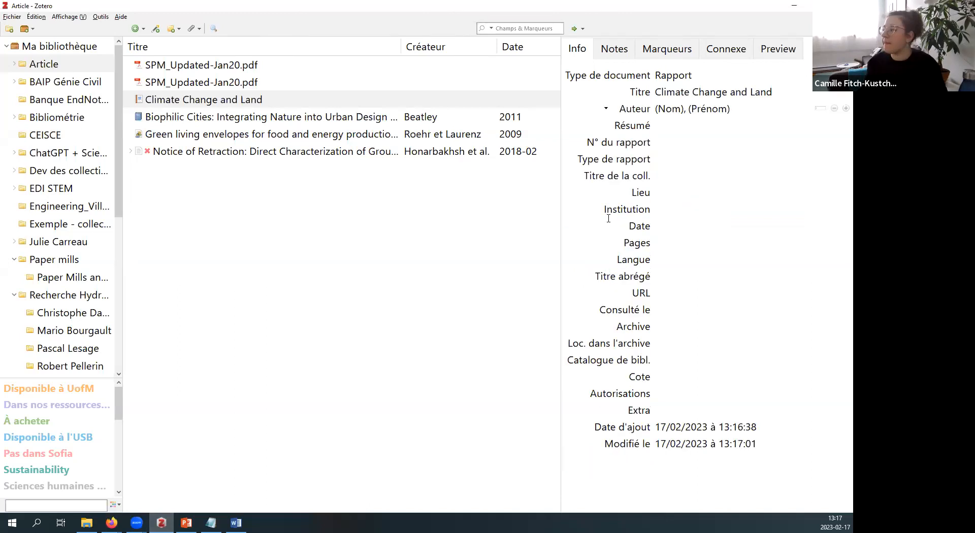
# Step: Switch the report's author to a single full-name field and enter "US Department" as the author
pyautogui.click(693, 93)
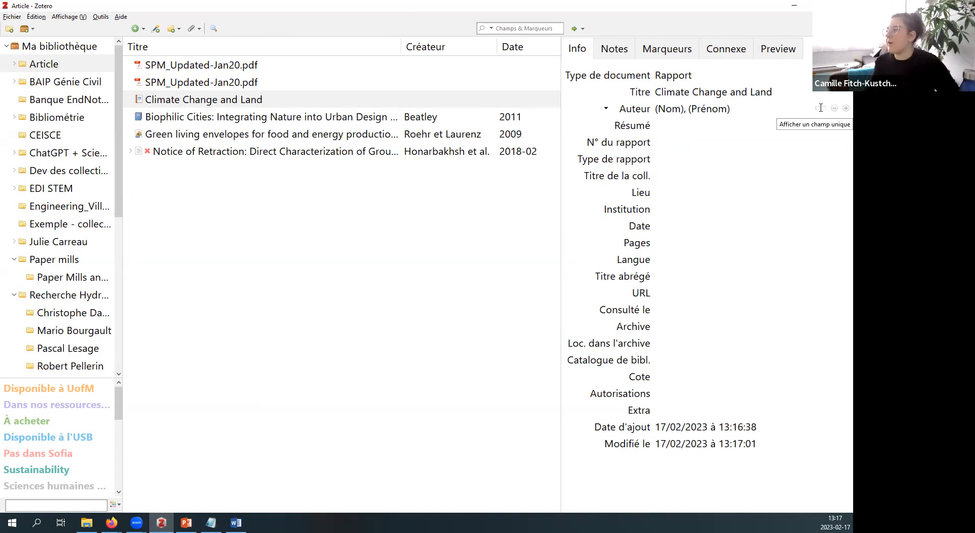
pyautogui.click(820, 108)
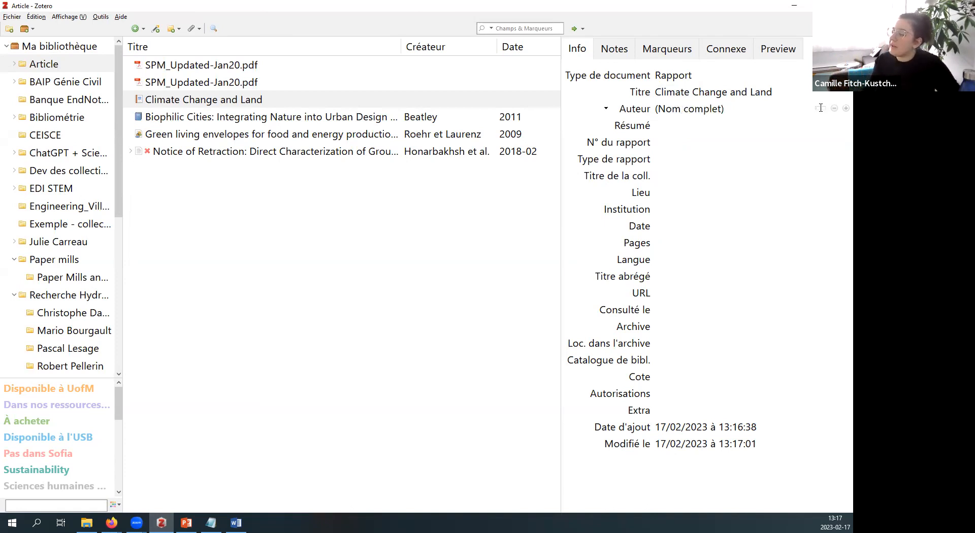
pyautogui.click(718, 108)
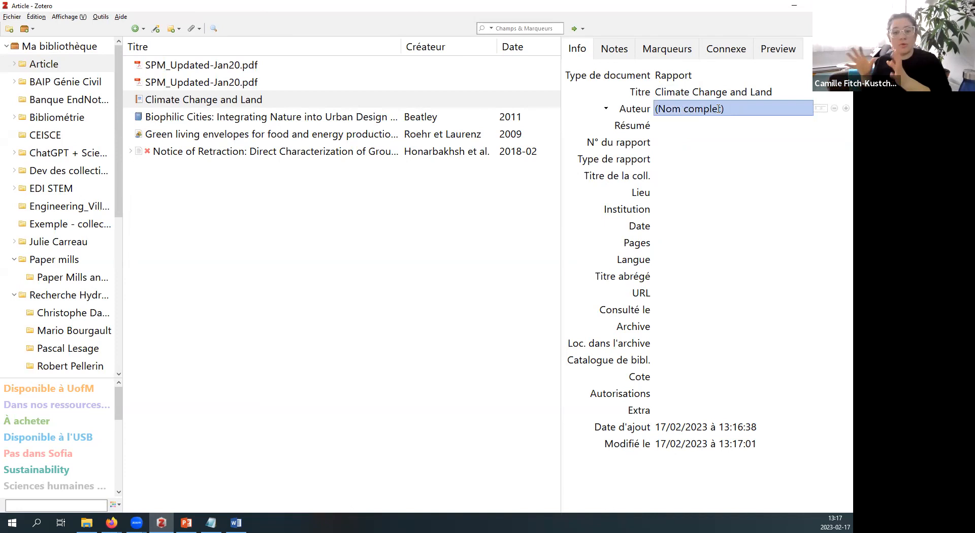
pyautogui.press('BackSpace')
pyautogui.write('US')
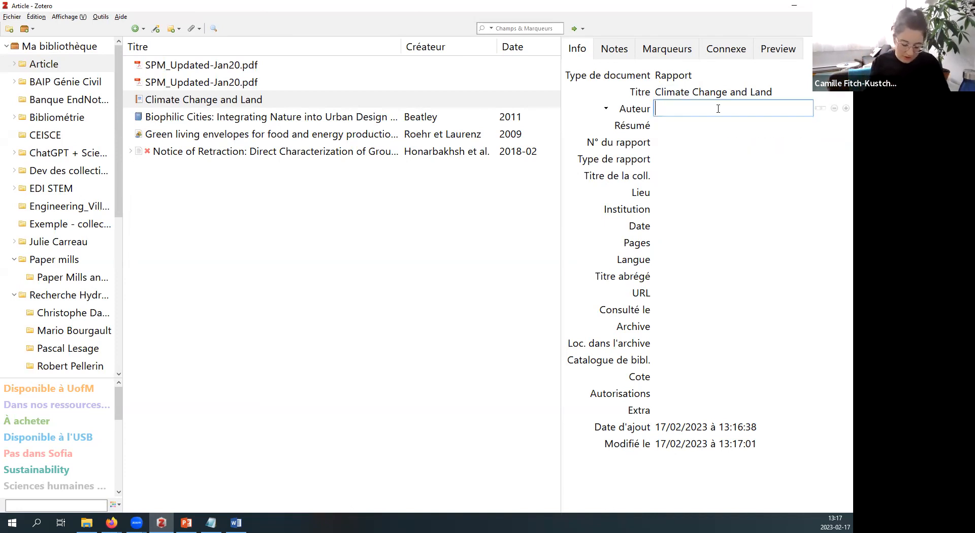
pyautogui.write(' Department')
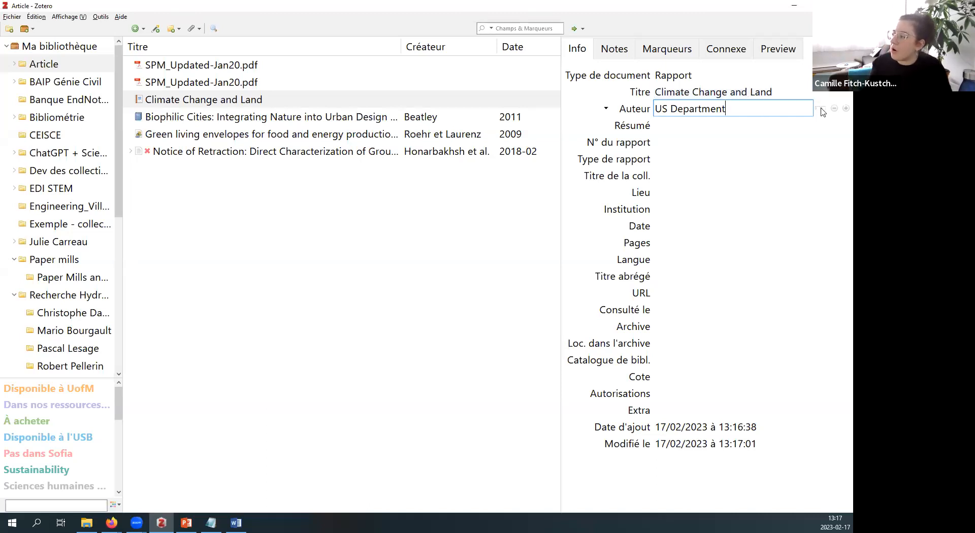
pyautogui.press('Return')
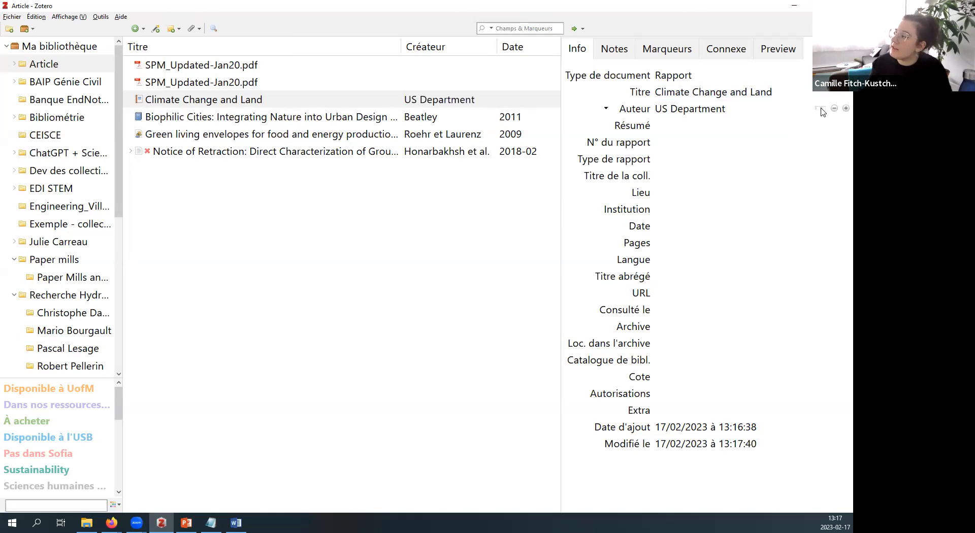
# Step: Switch the report's author back to separate surname and first-name fields and go through both parts
pyautogui.click(821, 109)
pyautogui.click(741, 108)
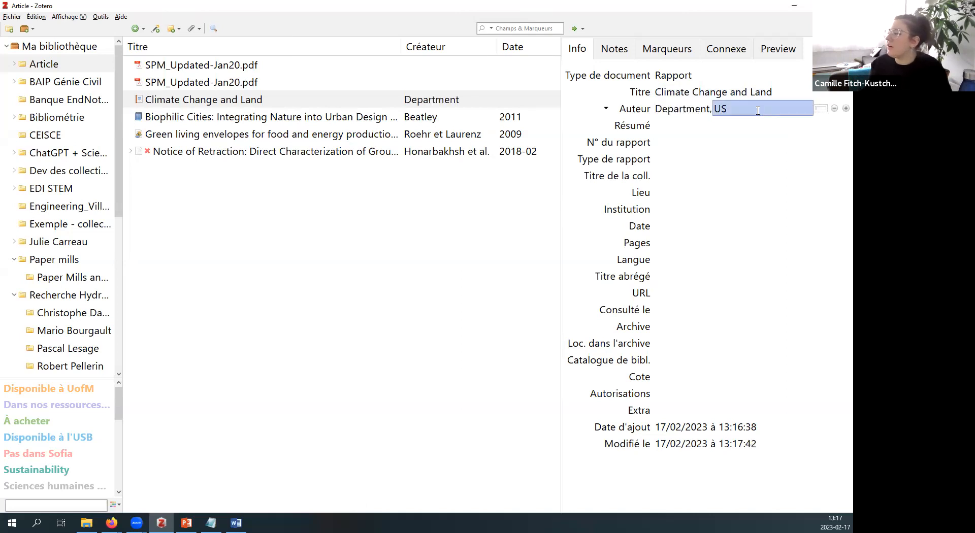
pyautogui.hotkey('shift', 'Tab')
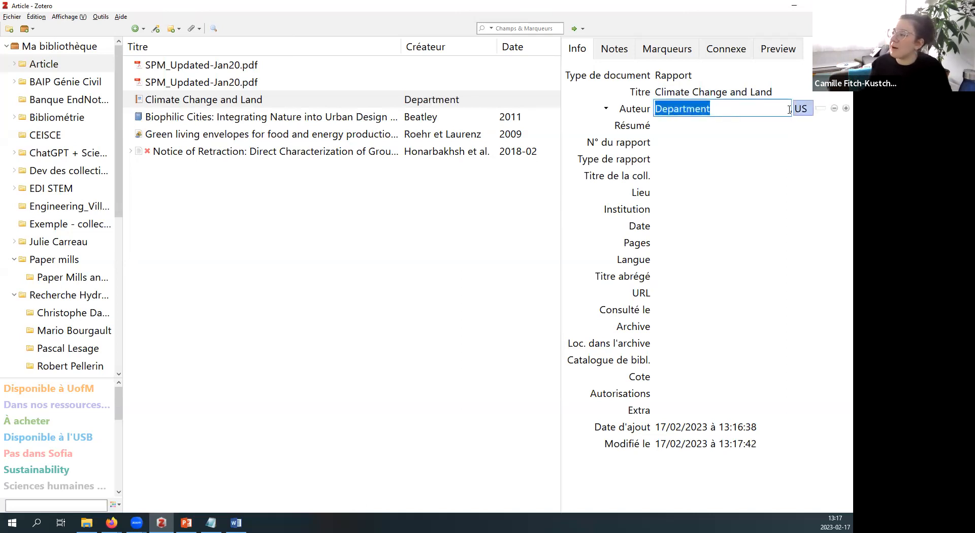
pyautogui.press('Tab')
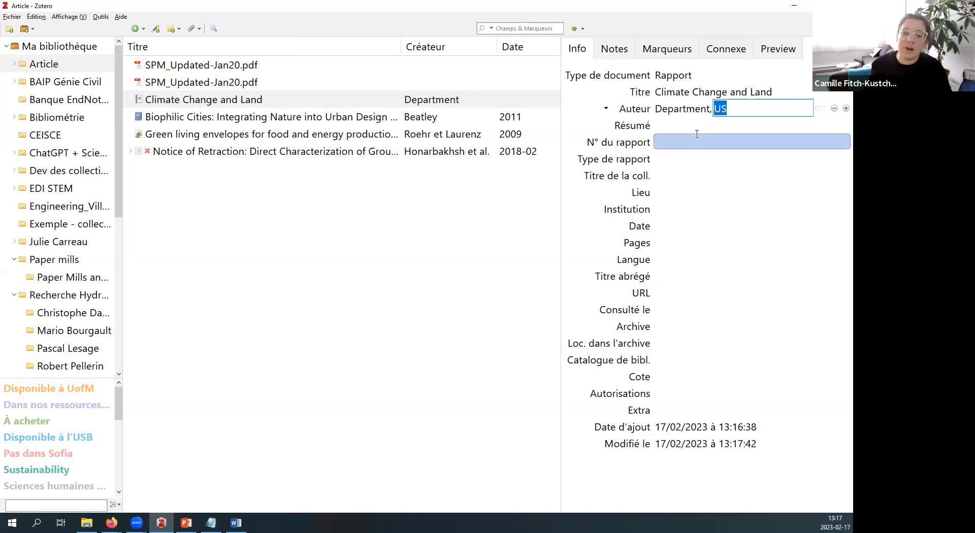
# Step: Add a second creator line to the report and check its available roles, keeping Auteur
pyautogui.click(846, 108)
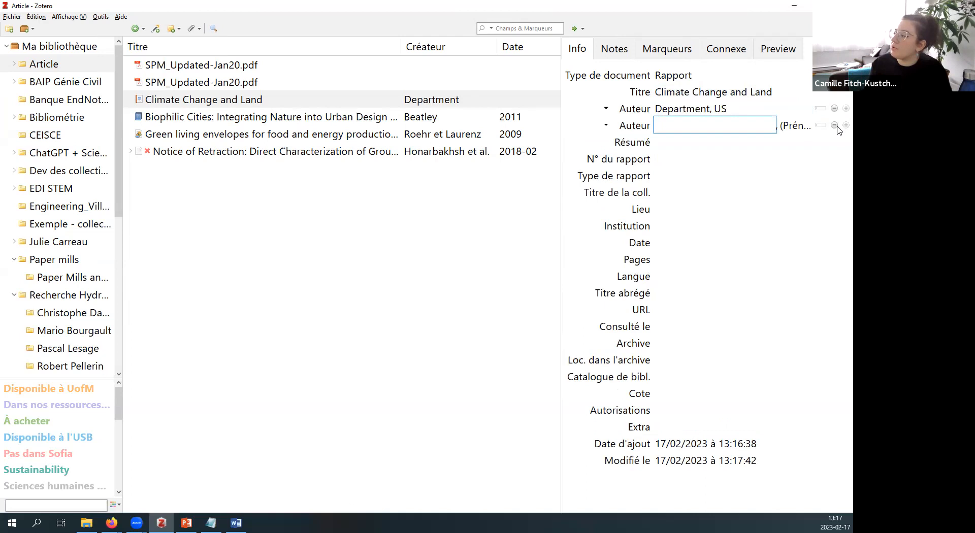
pyautogui.click(607, 127)
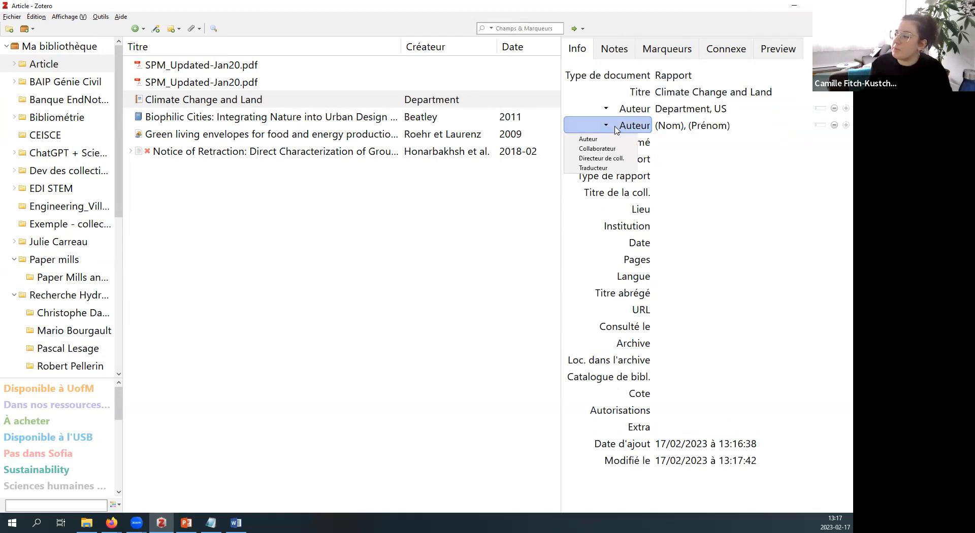
pyautogui.click(588, 140)
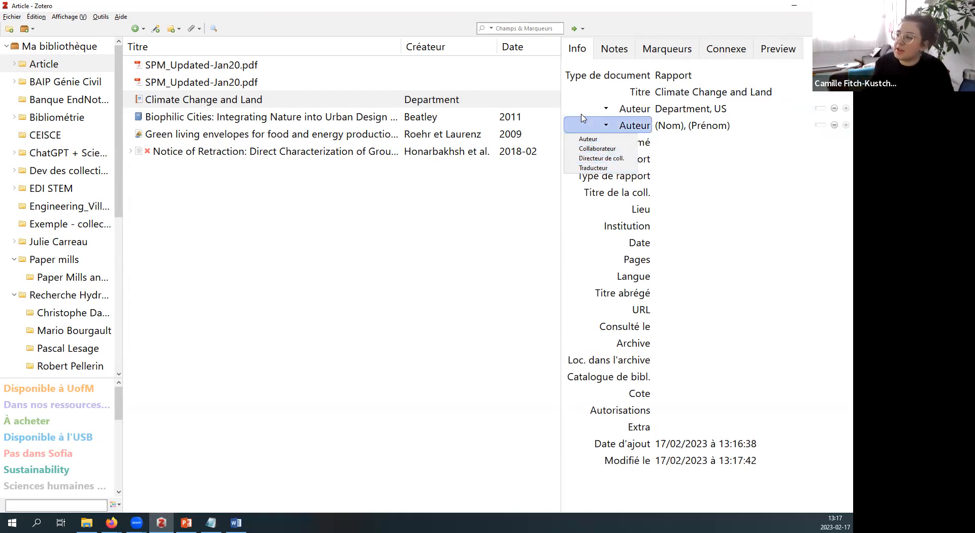
pyautogui.click(670, 128)
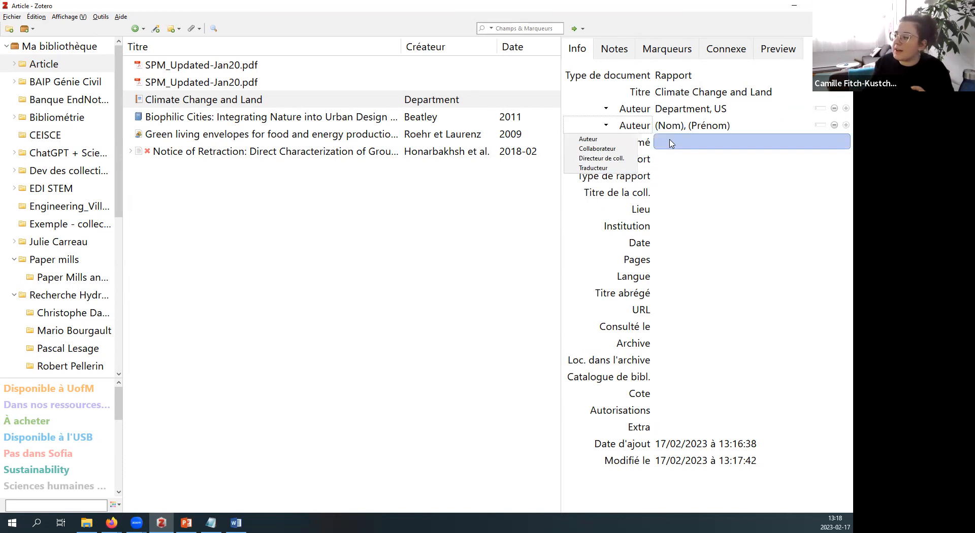
# Step: Open the report's Résumé field for editing and look over the remaining metadata fields
pyautogui.click(670, 142)
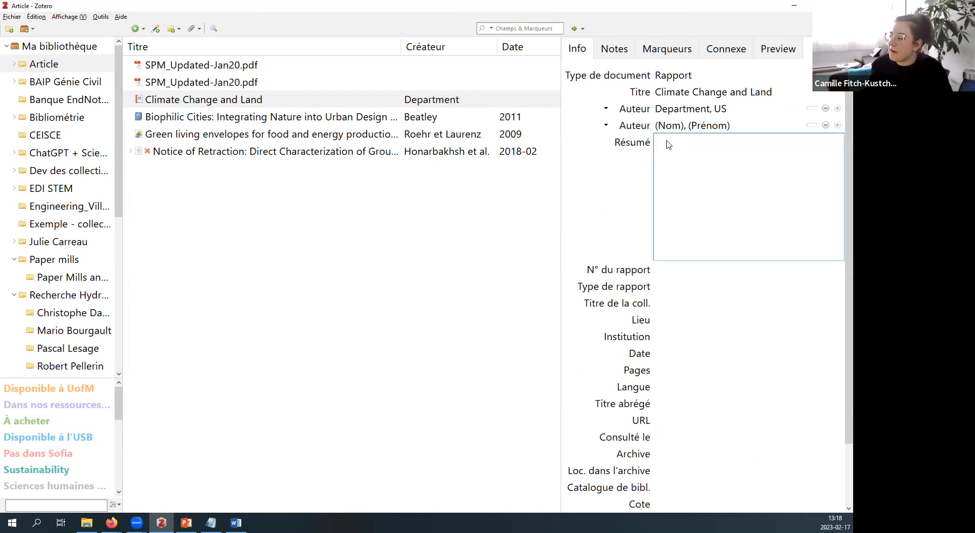
pyautogui.scroll(-3, 668, 142)
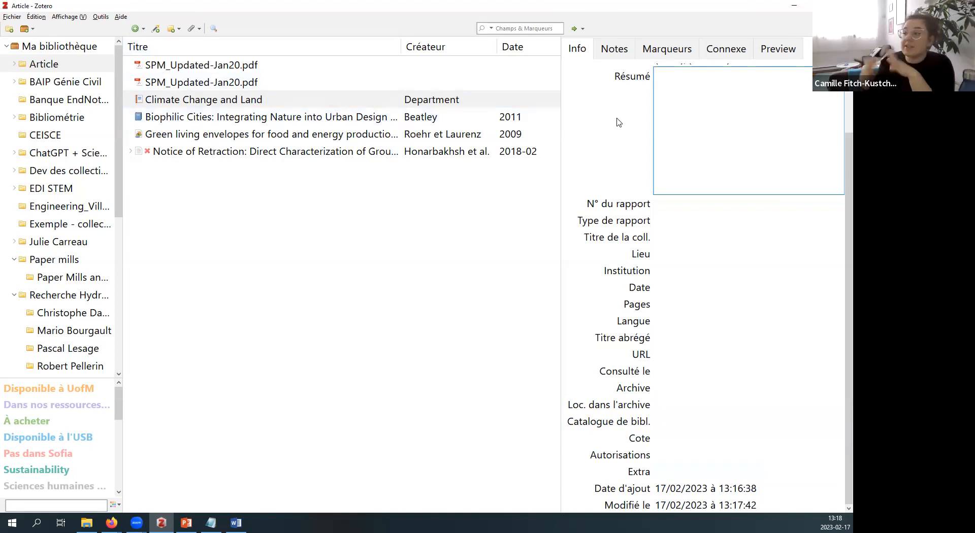
pyautogui.scroll(2, 667, 187)
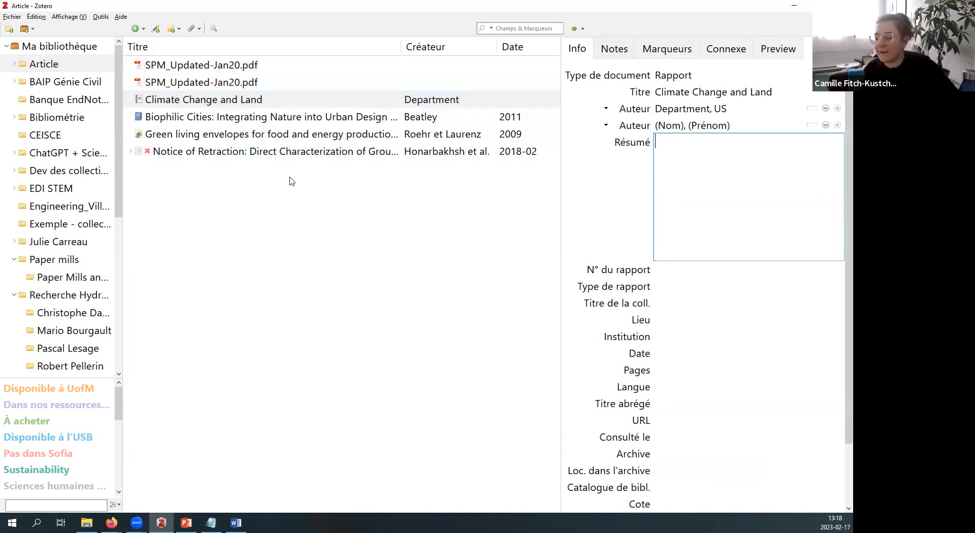
# Step: Look through the ChatGPT + Science collection and show the "Paper Mills - Research report" record in its Paper mills subcollection
pyautogui.click(59, 153)
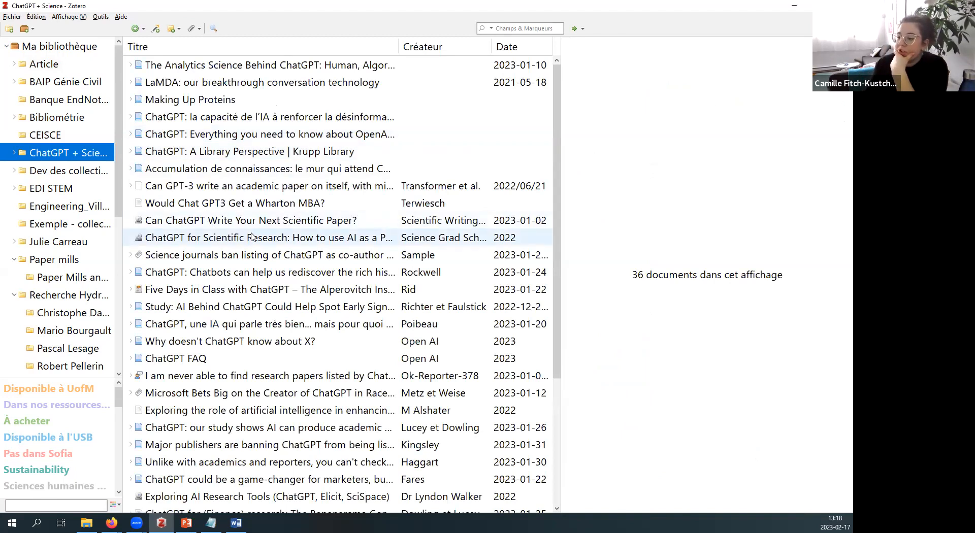
pyautogui.scroll(-3, 248, 136)
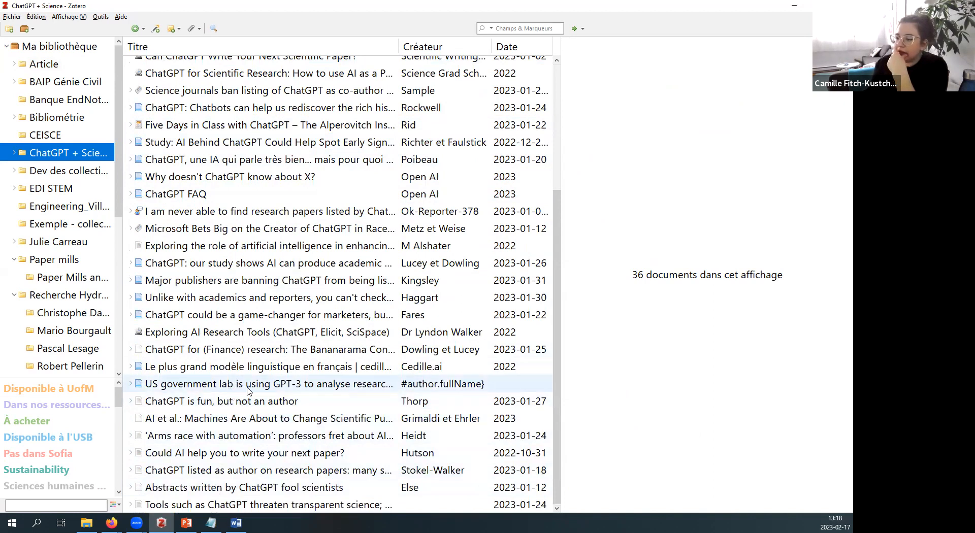
pyautogui.scroll(3, 249, 392)
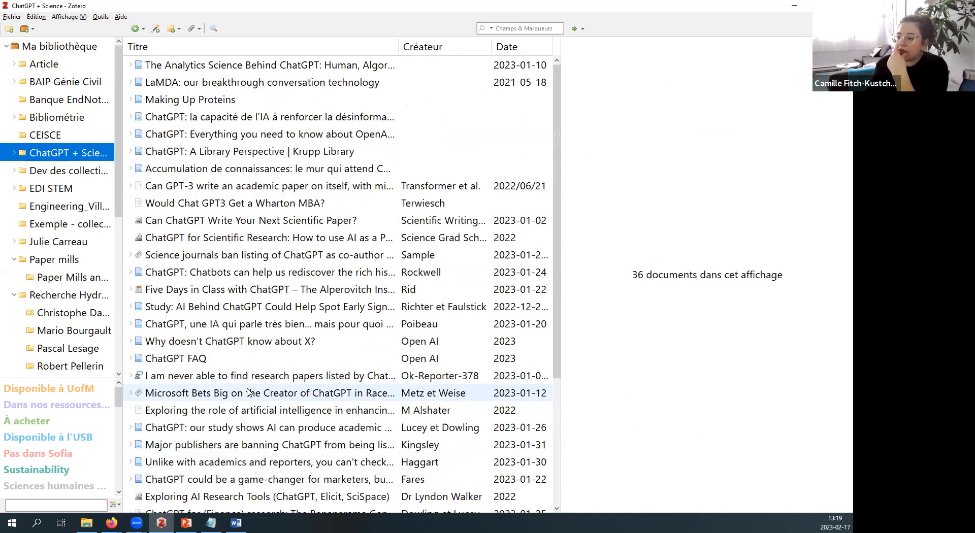
pyautogui.click(15, 153)
pyautogui.click(63, 170)
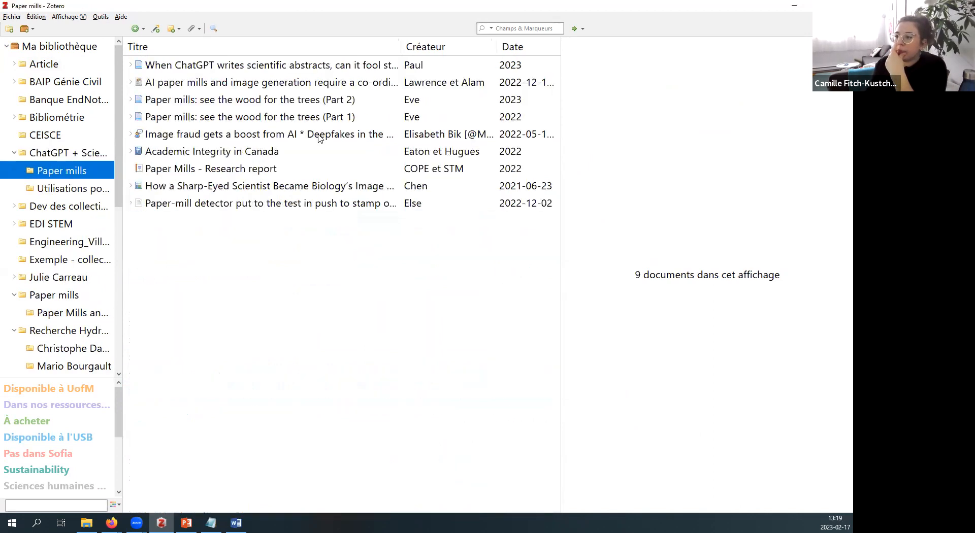
pyautogui.click(220, 173)
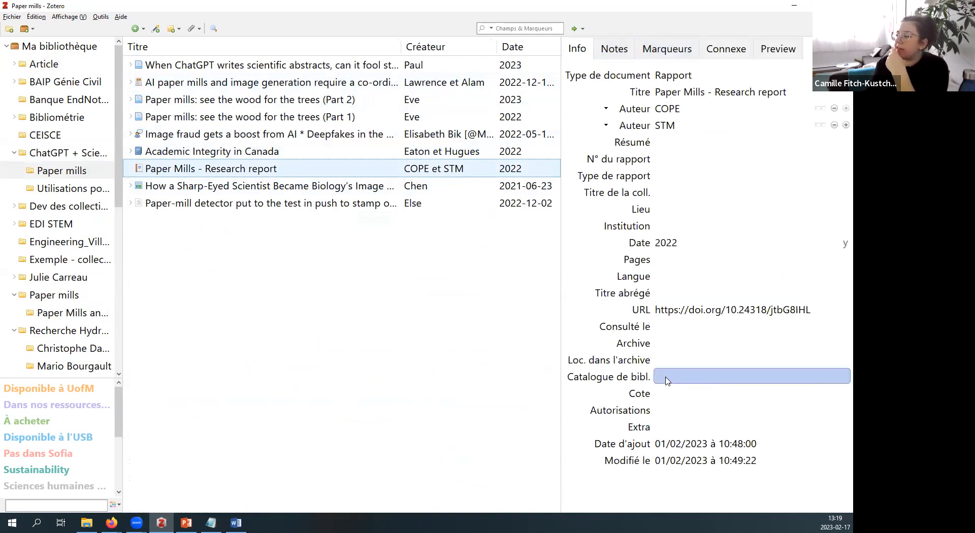
pyautogui.click(680, 309)
pyautogui.hotkey('ctrl', 'c')
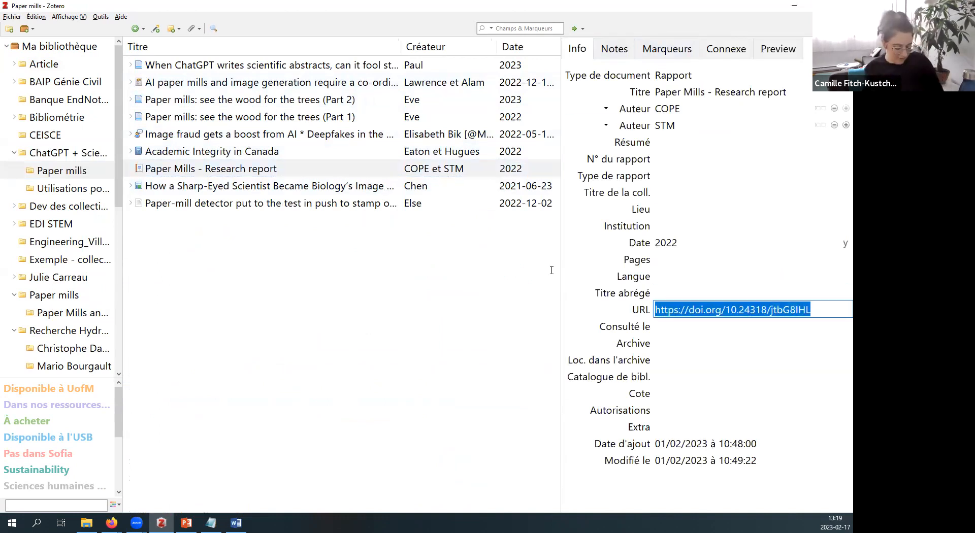
pyautogui.click(111, 523)
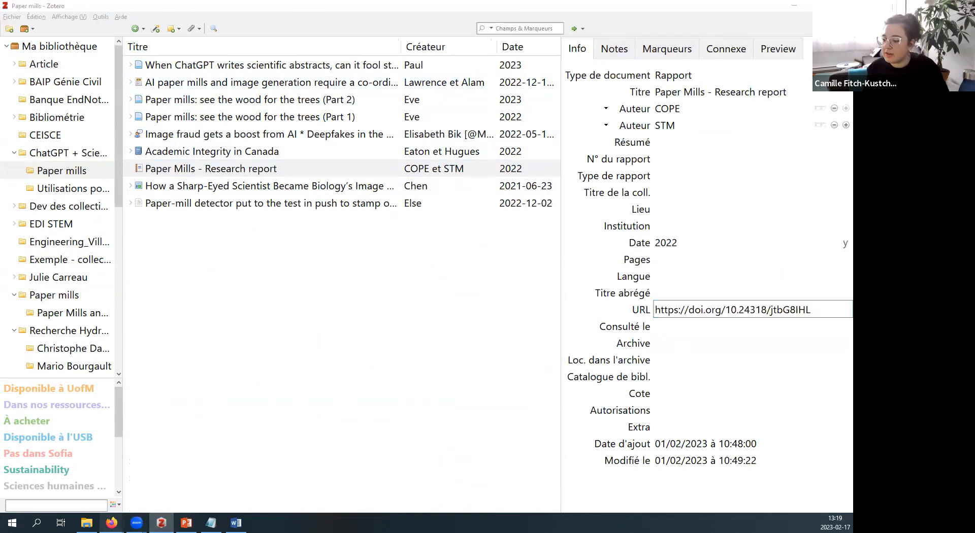
pyautogui.click(74, 477)
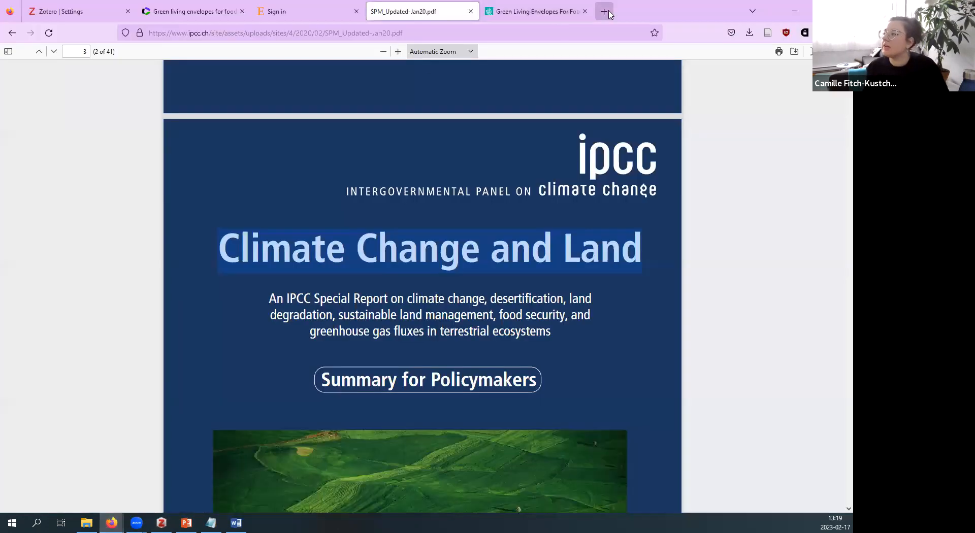
pyautogui.click(600, 12)
pyautogui.hotkey('ctrl', 'v')
pyautogui.press('Return')
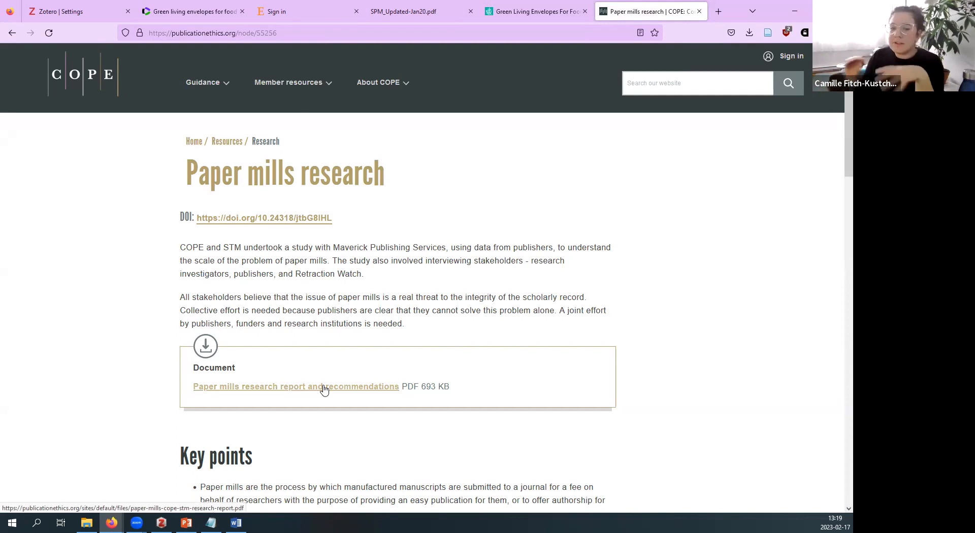
# Step: Save the "Paper mills research" web page with the Zotero connector, choosing the Article collection as its destination
pyautogui.click(767, 33)
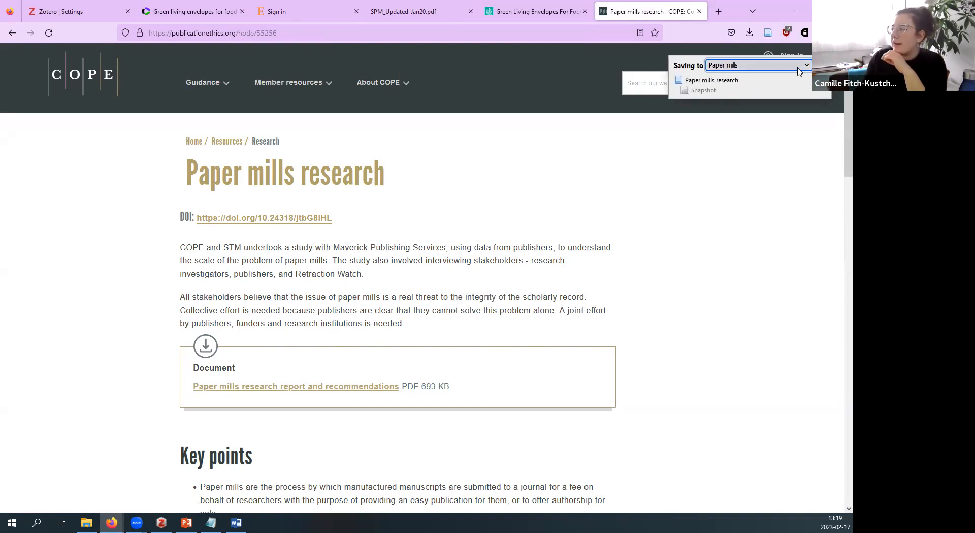
pyautogui.click(799, 71)
pyautogui.click(740, 91)
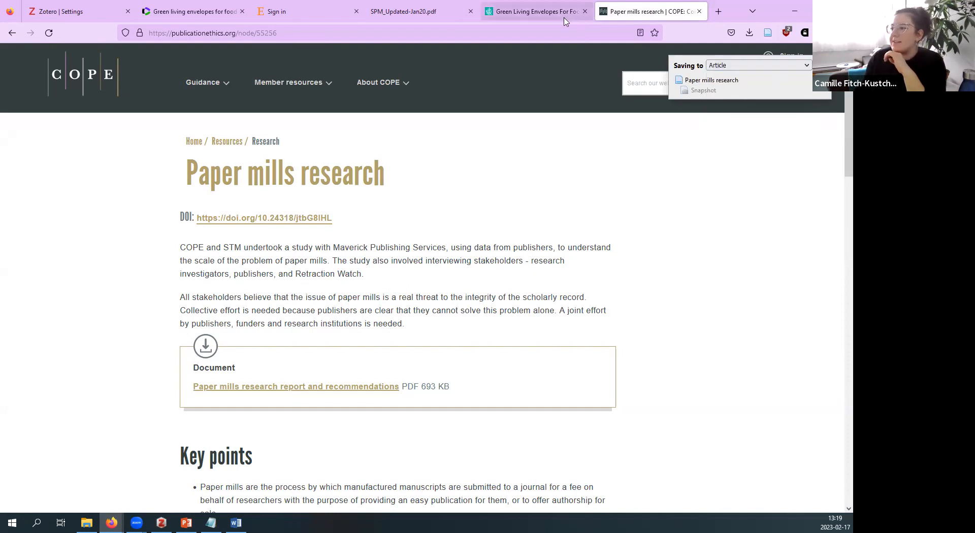
# Step: In Zotero, change the saved "Paper mills research" item's document type to Rapport, accepting the loss of its website title field
pyautogui.click(796, 12)
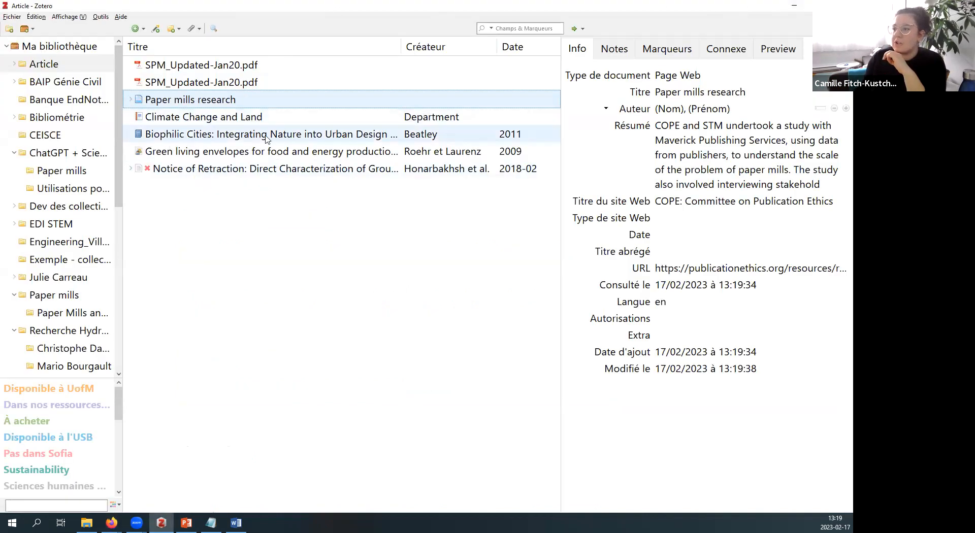
pyautogui.click(685, 79)
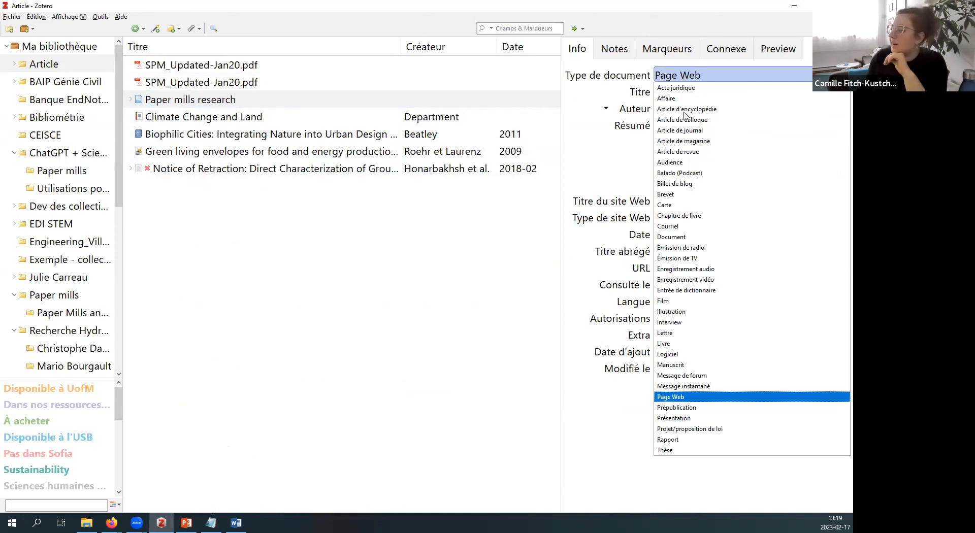
pyautogui.click(666, 441)
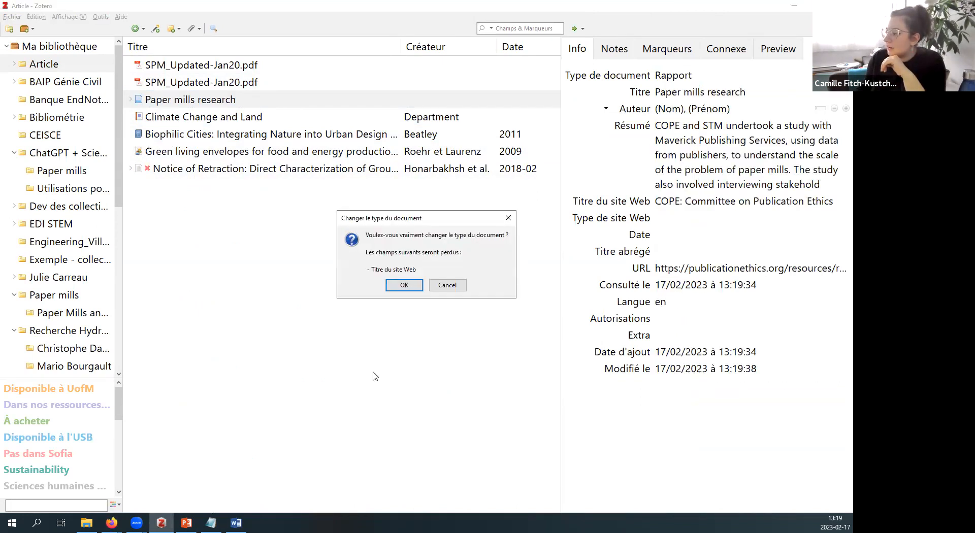
pyautogui.click(400, 285)
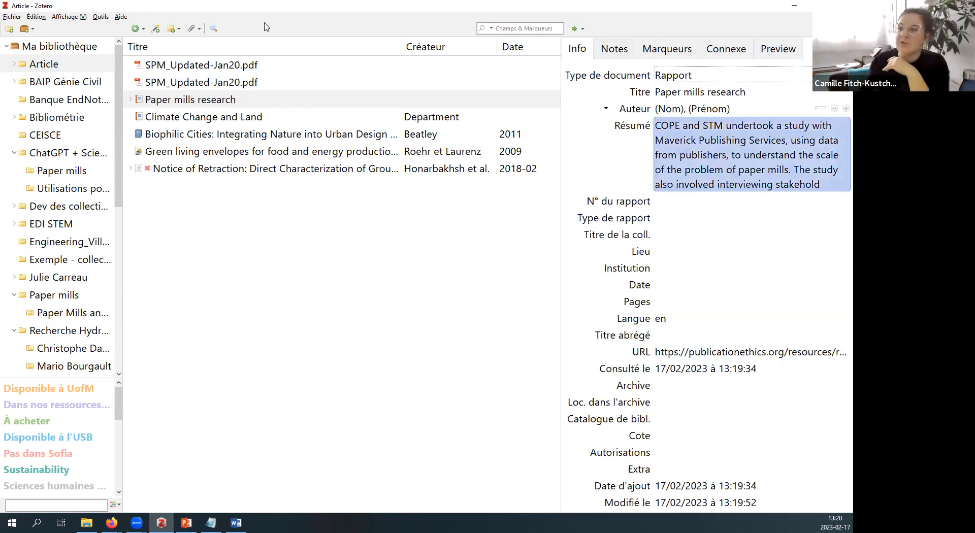
pyautogui.click(708, 95)
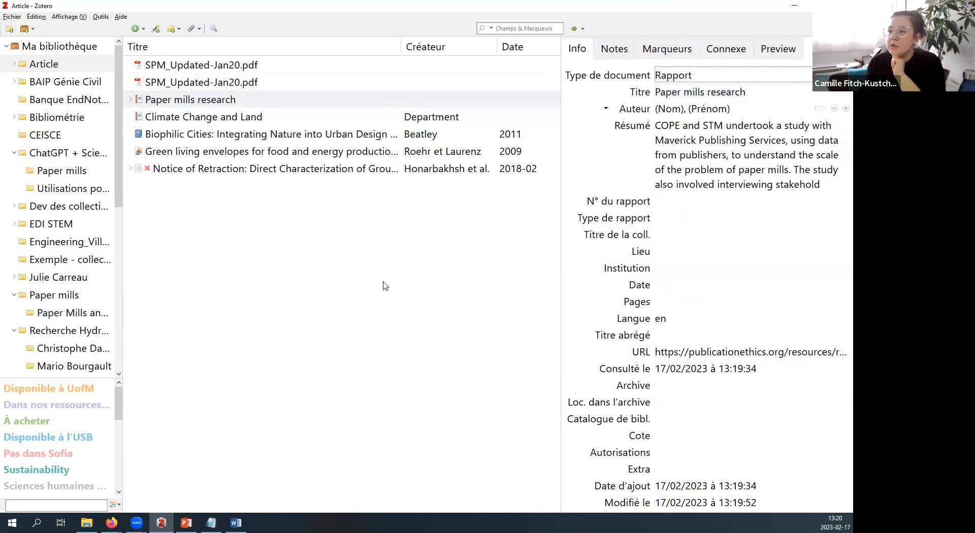
pyautogui.click(329, 302)
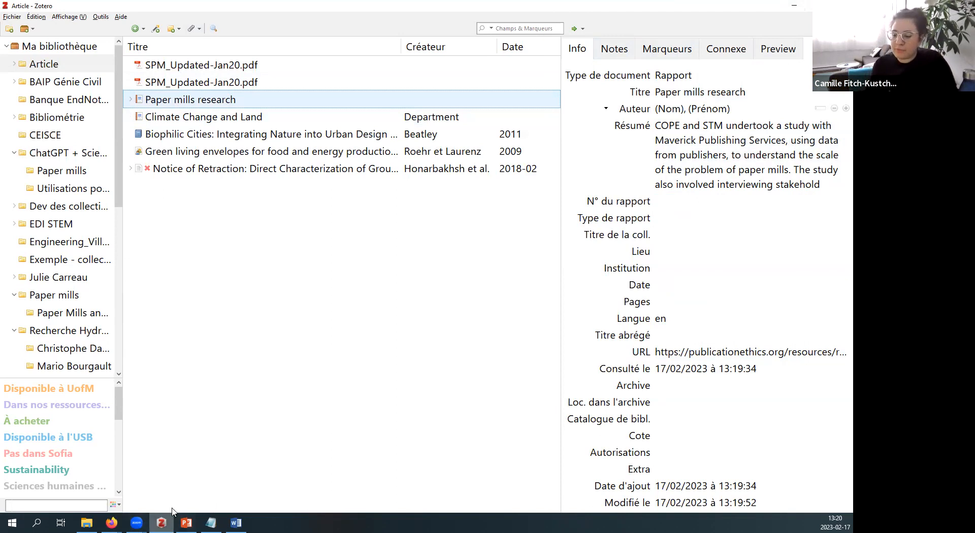
# Step: Switch to the PowerPoint presentation and start the slideshow from slide 23, the Web of Science batch connector import example
pyautogui.click(186, 523)
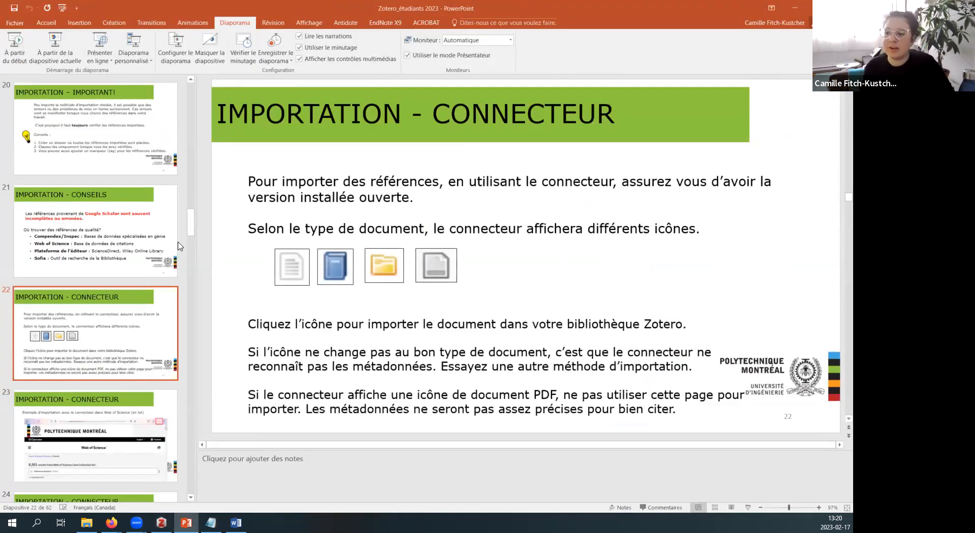
pyautogui.scroll(-2, 125, 249)
pyautogui.scroll(-2, 125, 249)
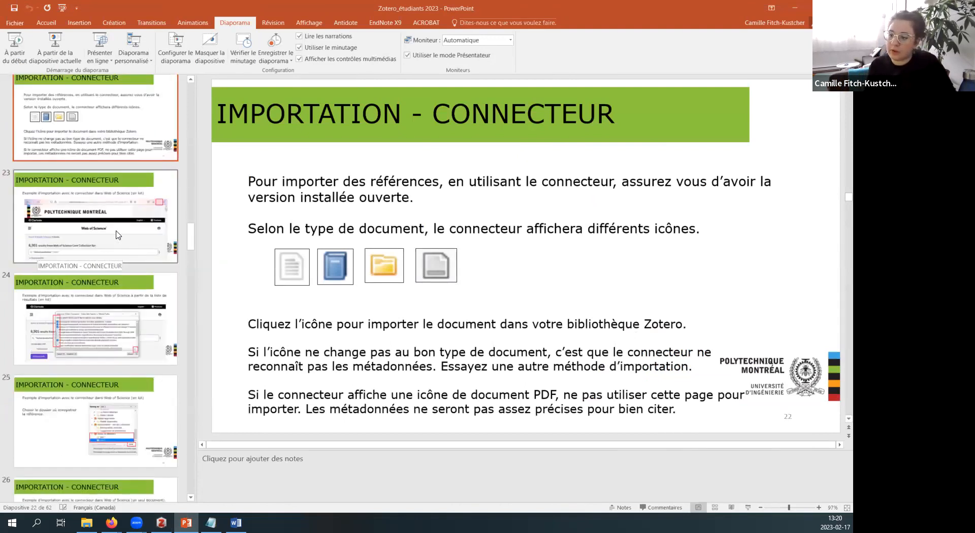
pyautogui.click(117, 235)
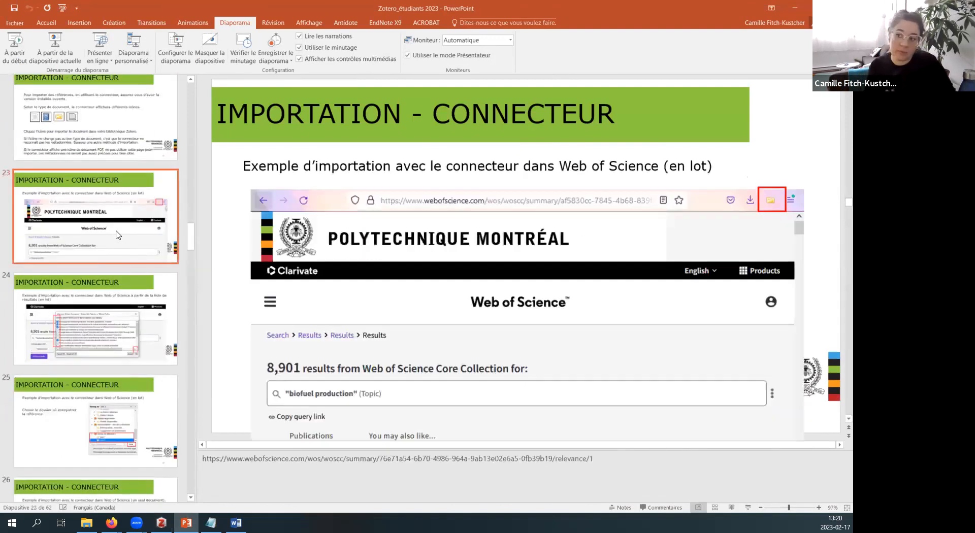
pyautogui.click(55, 51)
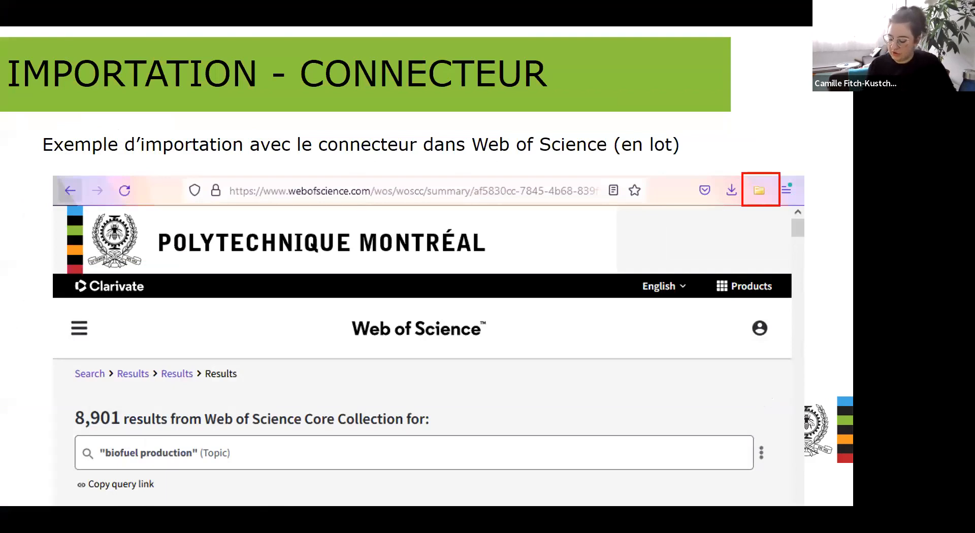
# Step: Go through the slides on connector, Compendex, RIS file and manual reference creation up to slide 32 on verifying metadata
pyautogui.press('Right')
pyautogui.press('Right')
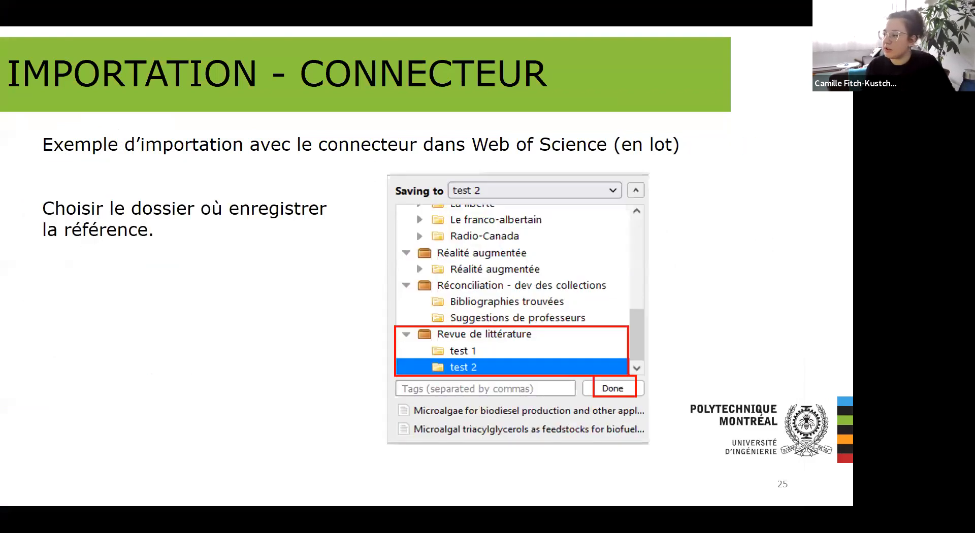
pyautogui.press('Right')
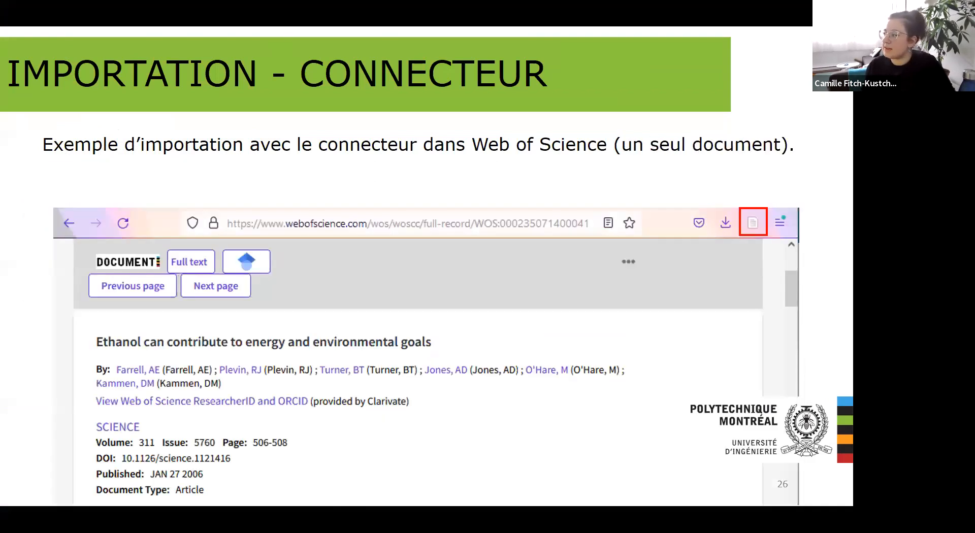
pyautogui.press('Right')
pyautogui.press('Right')
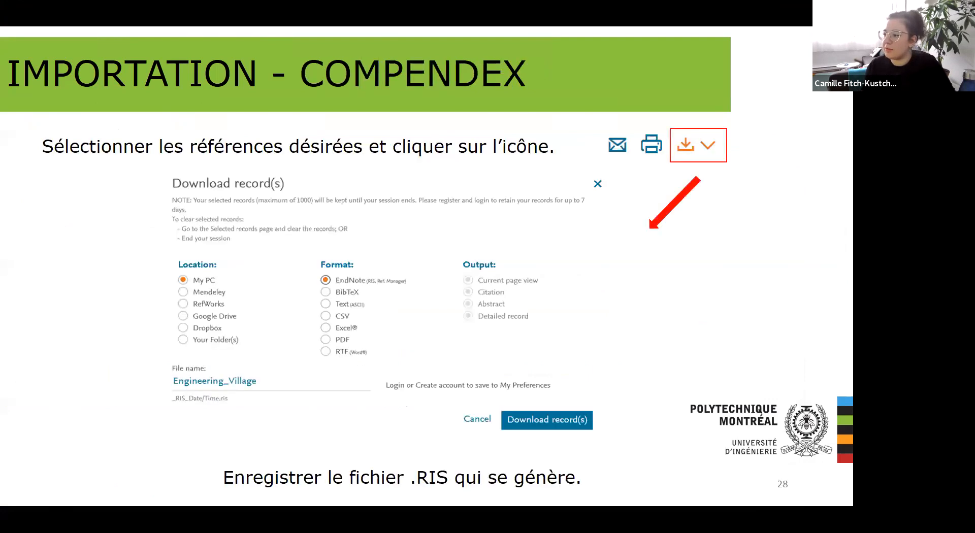
pyautogui.press('Right')
pyautogui.press('Right')
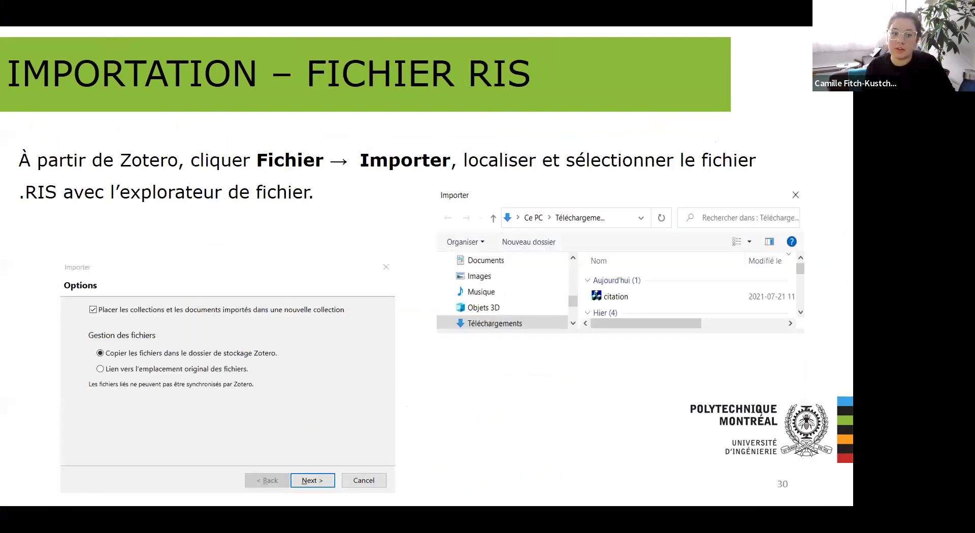
pyautogui.press('Right')
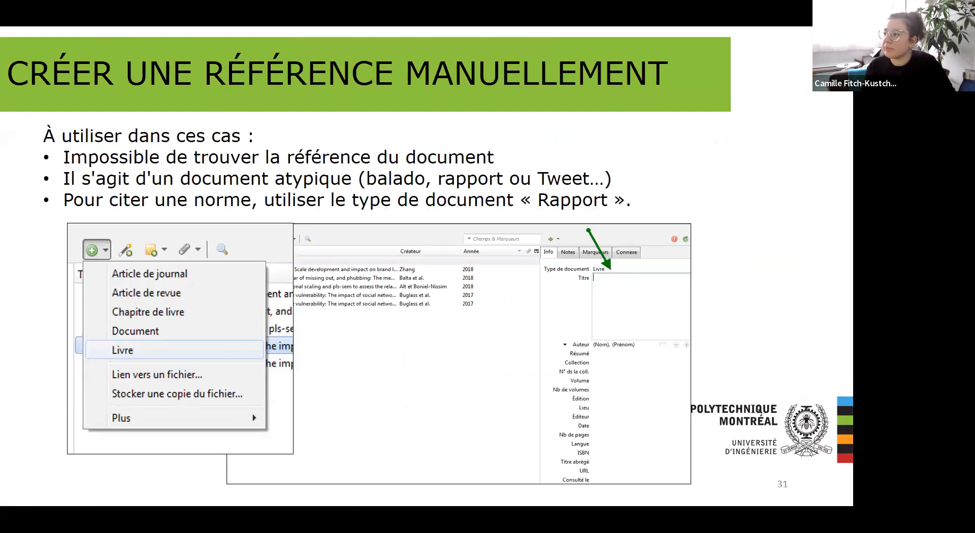
pyautogui.press('Right')
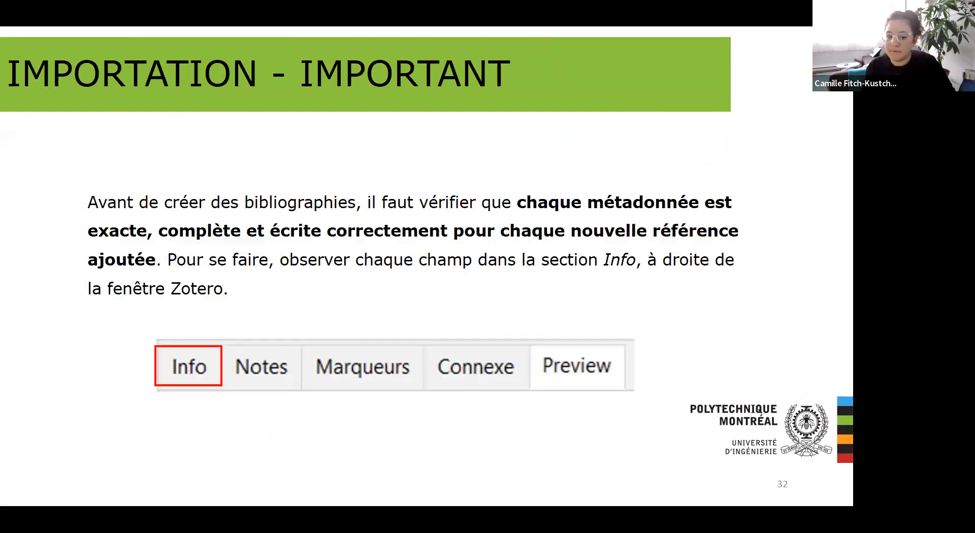
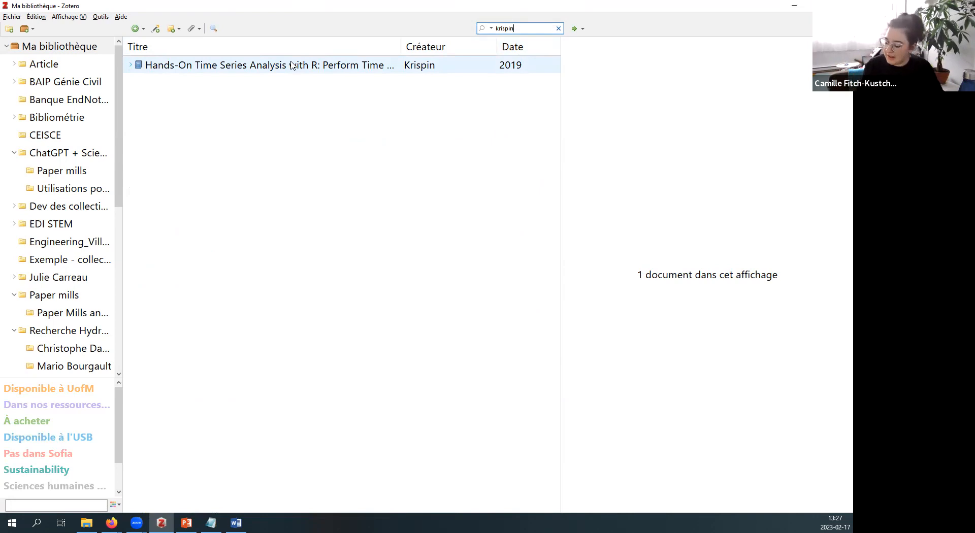
# Step: Select the book "Hands-On Time Series Analysis with R" and highlight the collections containing it, looking through the collection tree
pyautogui.click(292, 65)
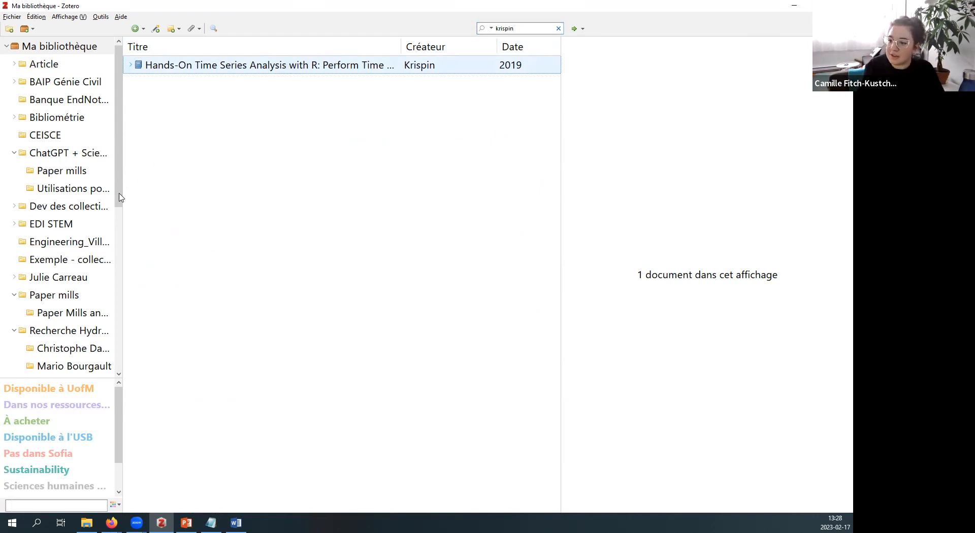
pyautogui.press('ctrl')
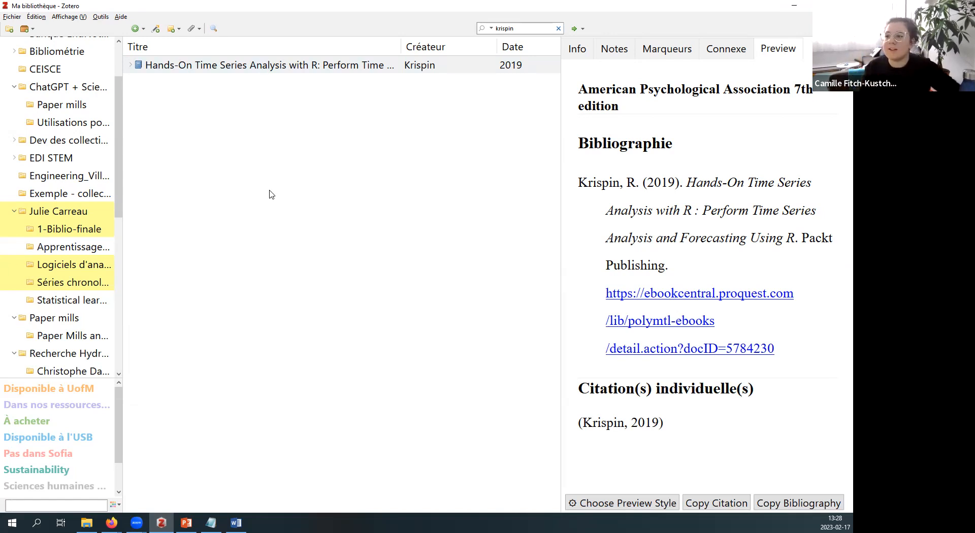
pyautogui.scroll(1, 66, 211)
pyautogui.scroll(-3, 53, 142)
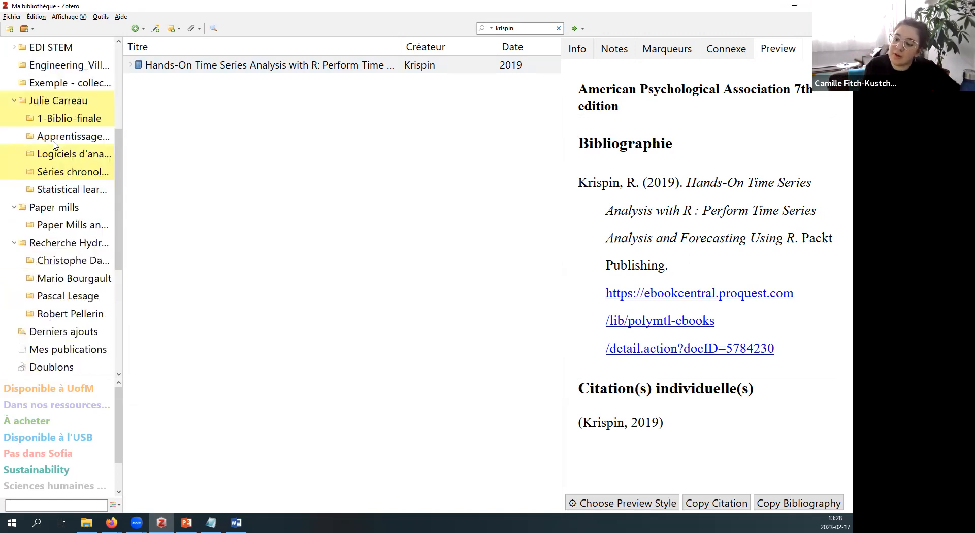
pyautogui.scroll(-3, 53, 145)
pyautogui.scroll(2, 59, 152)
pyautogui.scroll(3, 62, 160)
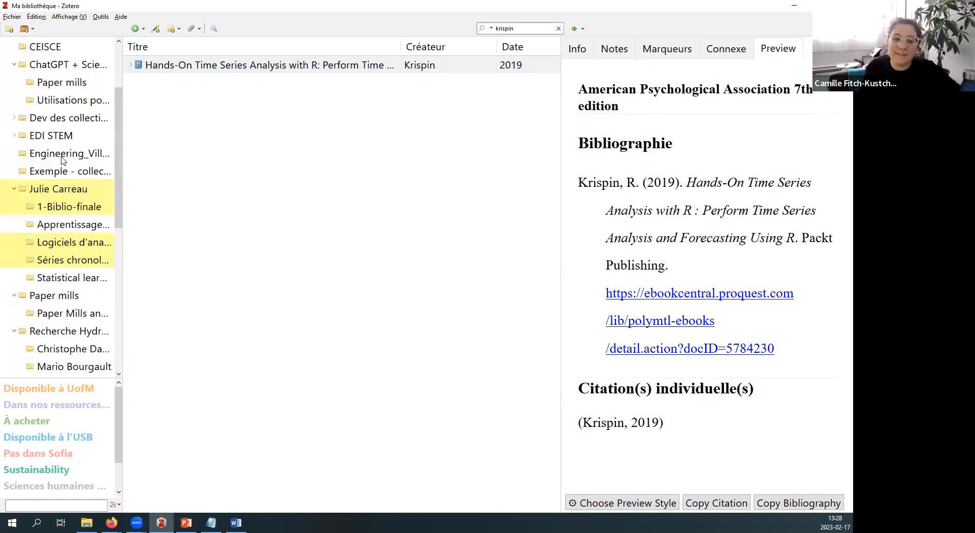
pyautogui.scroll(2, 72, 198)
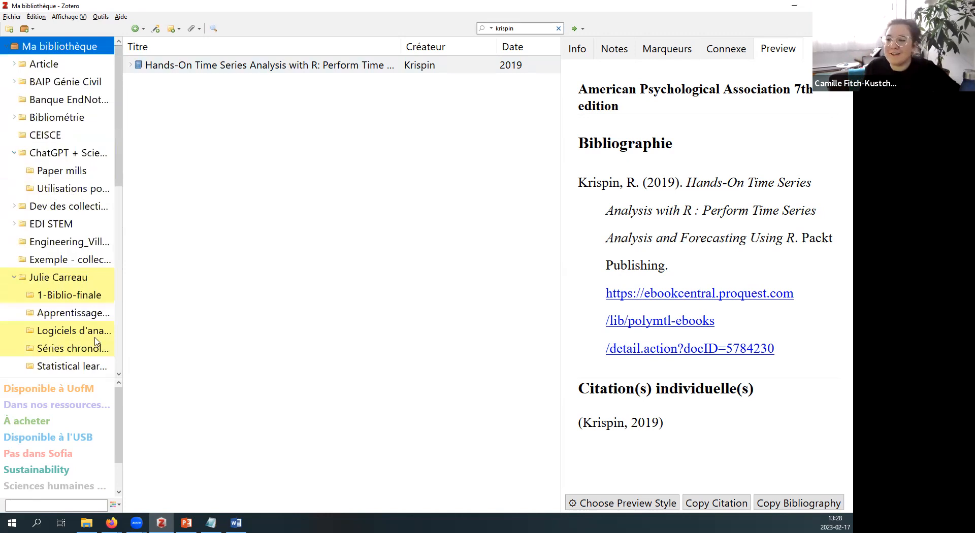
# Step: Return to the slideshow and advance past the ZoteroPreview and collection slides to slide 39 on saved searches
pyautogui.click(798, 4)
pyautogui.click(67, 62)
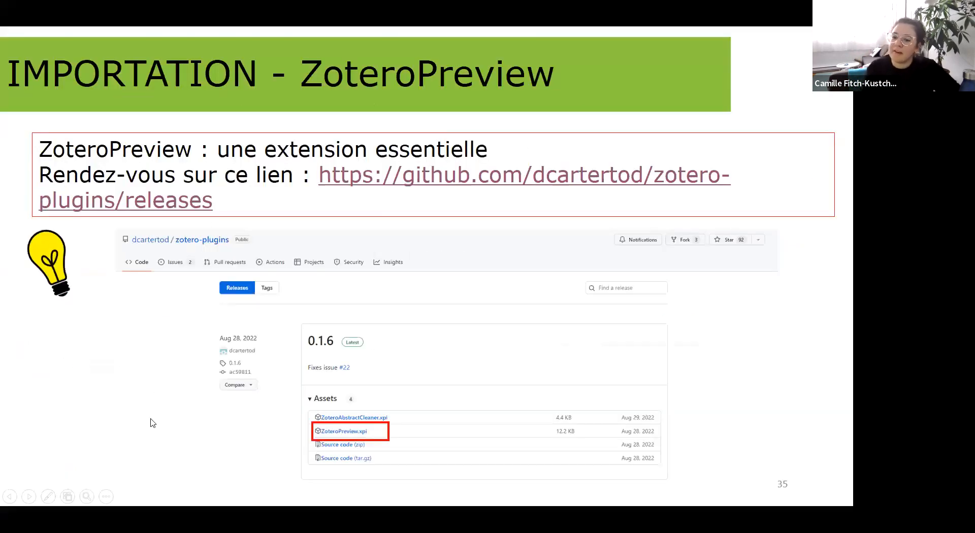
pyautogui.click(96, 412)
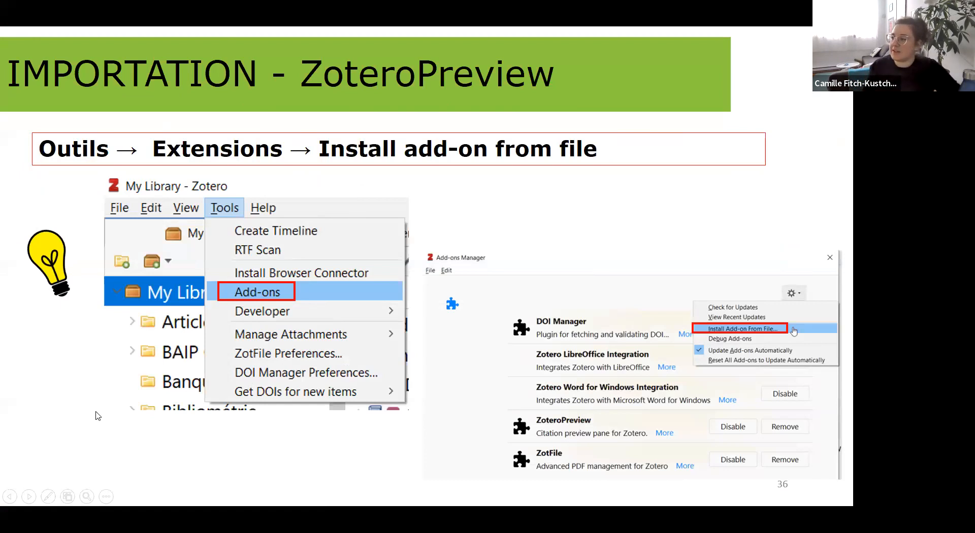
pyautogui.click(98, 416)
pyautogui.click(98, 415)
pyautogui.click(98, 415)
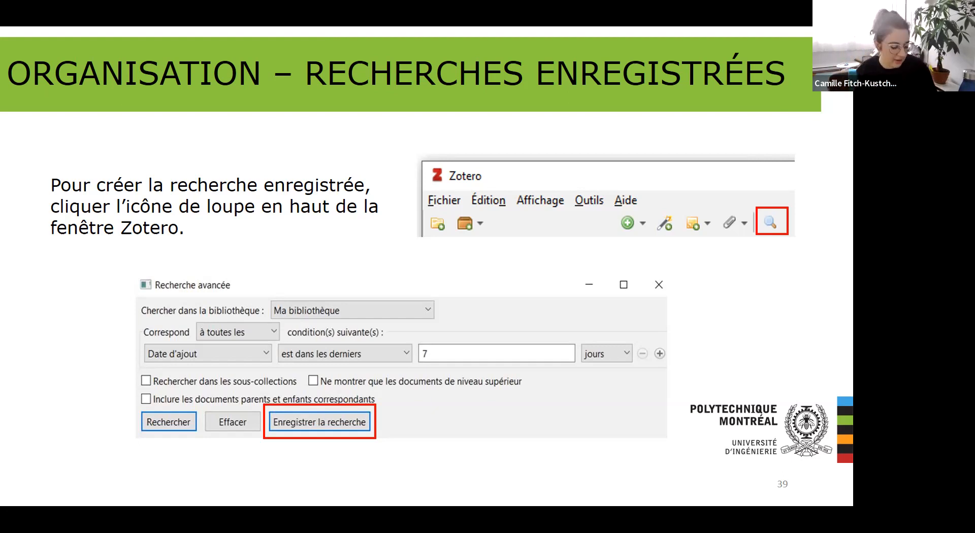
# Step: End the slideshow, switch to Zotero and clear the quick search so that Ma bibliothèque lists all its items
pyautogui.press('Escape')
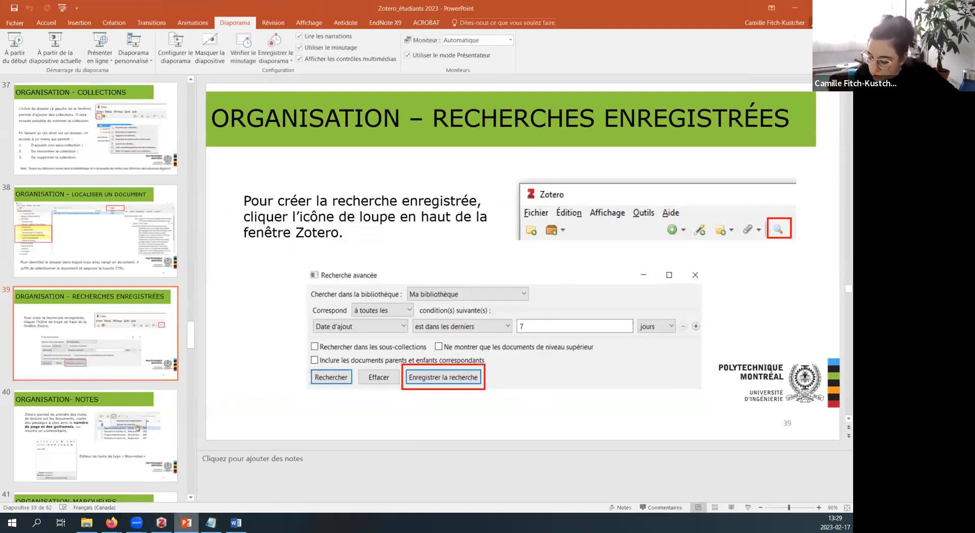
pyautogui.moveTo(162, 523)
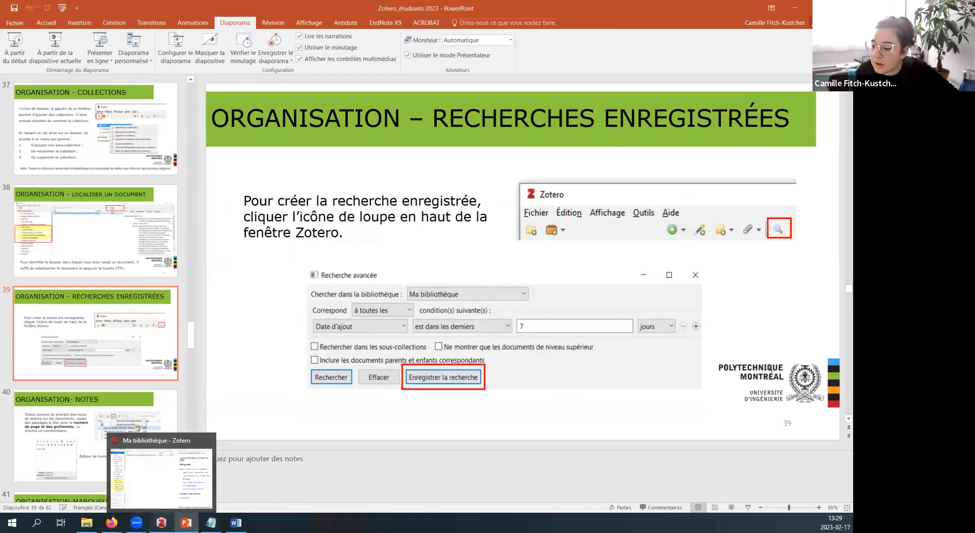
pyautogui.click(188, 449)
pyautogui.rightClick(162, 523)
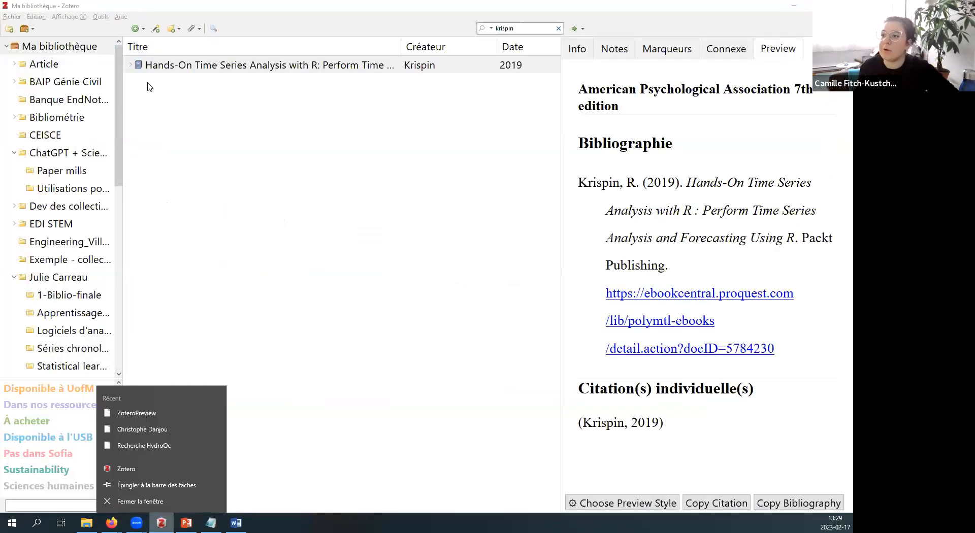
pyautogui.click(65, 46)
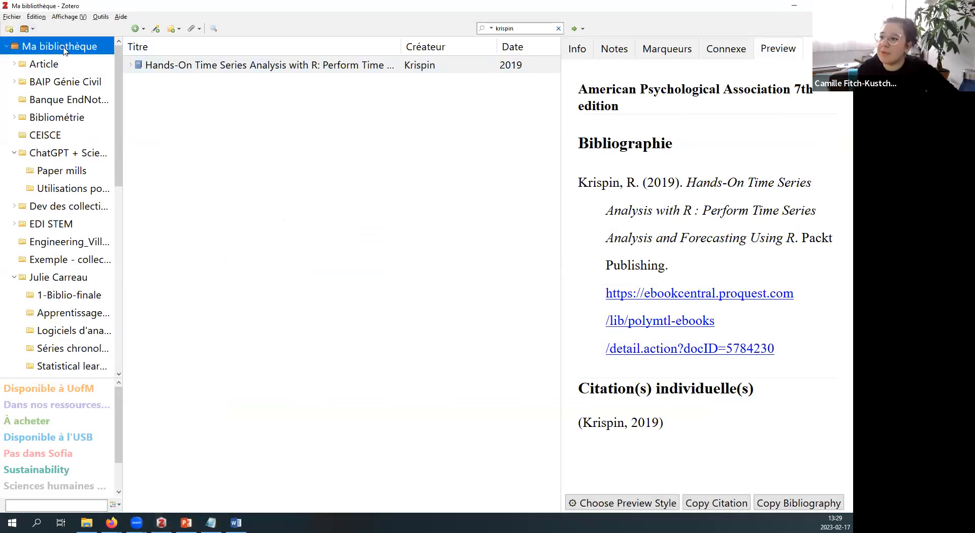
pyautogui.click(559, 29)
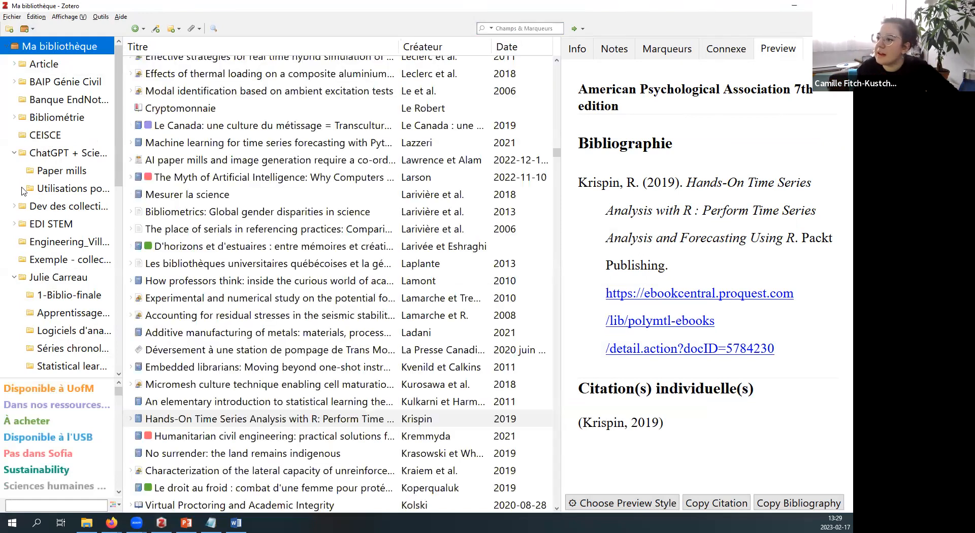
# Step: Start a new saved search for Ma bibliothèque and look through the available condition fields and comparison operators
pyautogui.rightClick(69, 49)
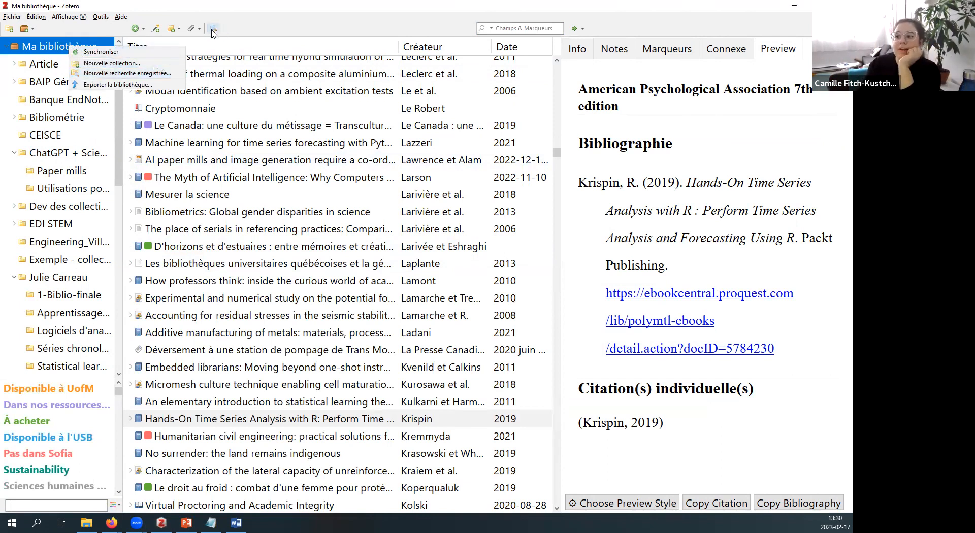
pyautogui.click(143, 74)
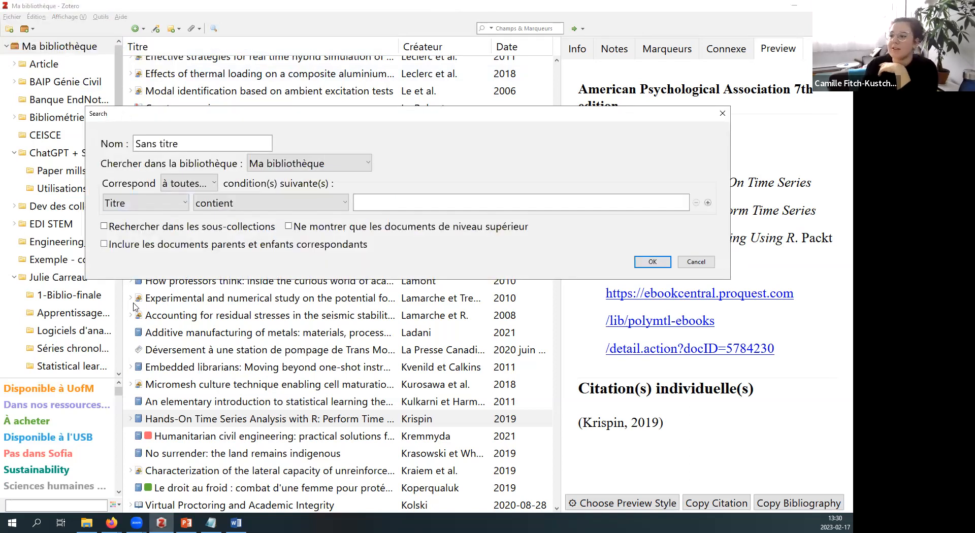
pyautogui.click(178, 209)
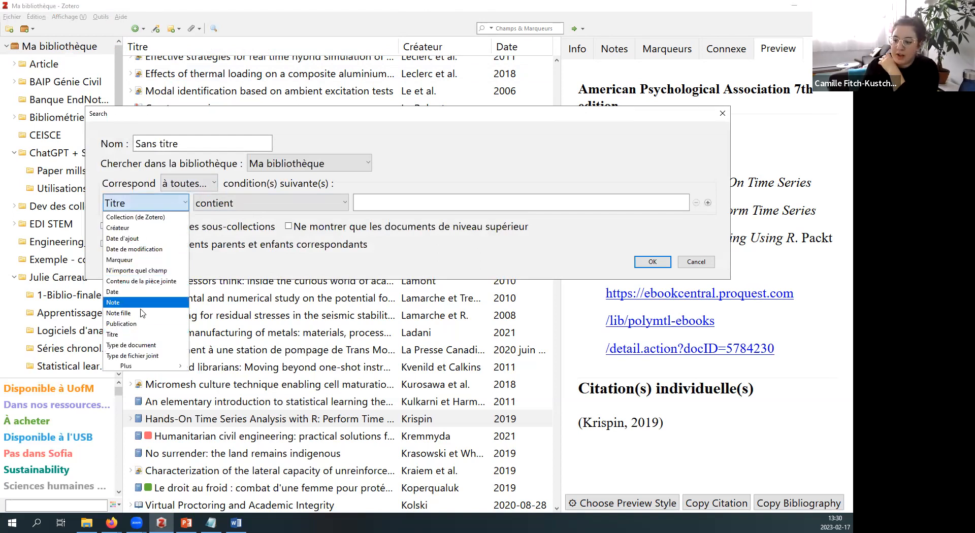
pyautogui.moveTo(163, 372)
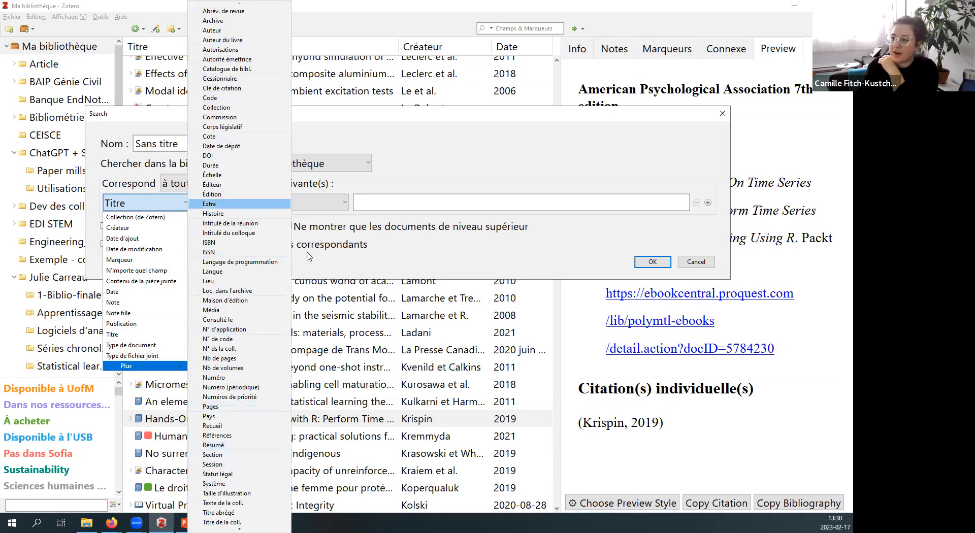
pyautogui.click(412, 159)
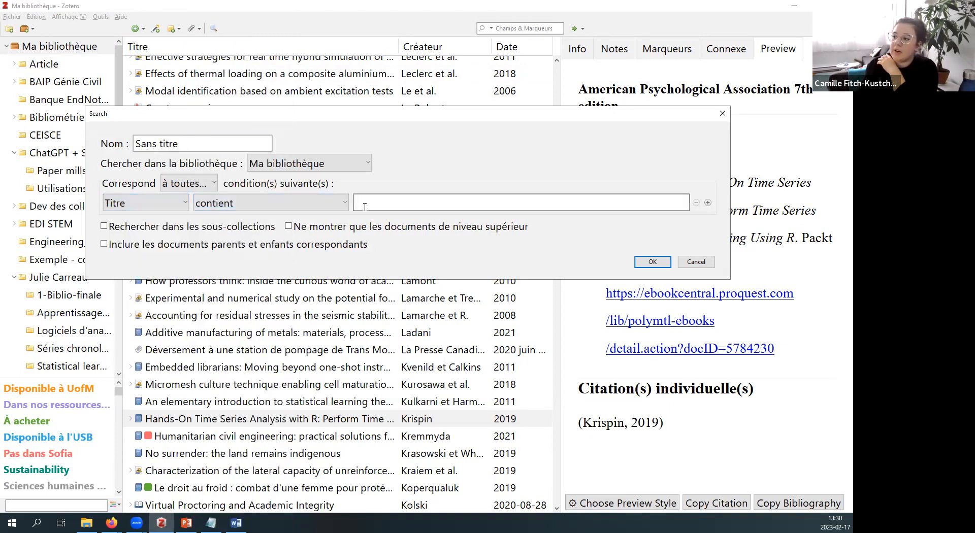
pyautogui.click(233, 206)
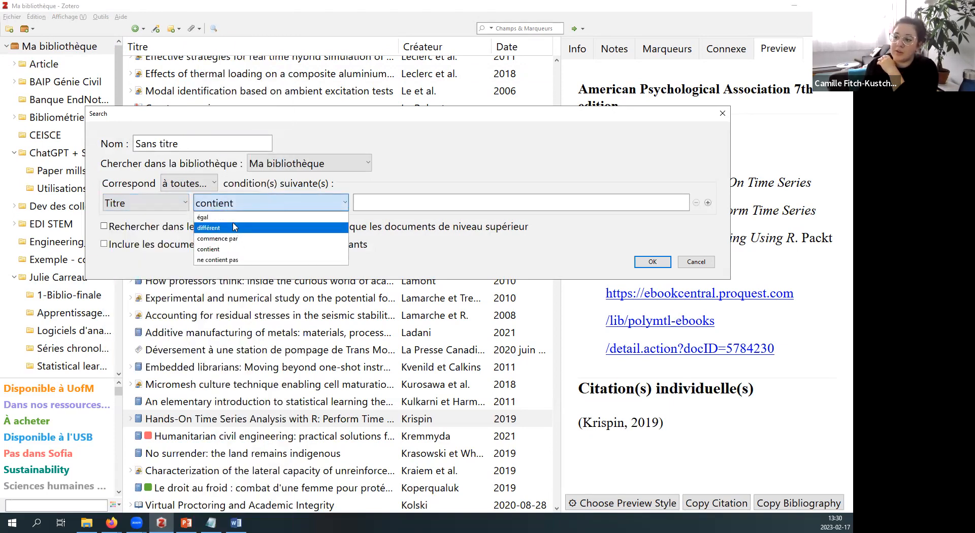
pyautogui.click(393, 198)
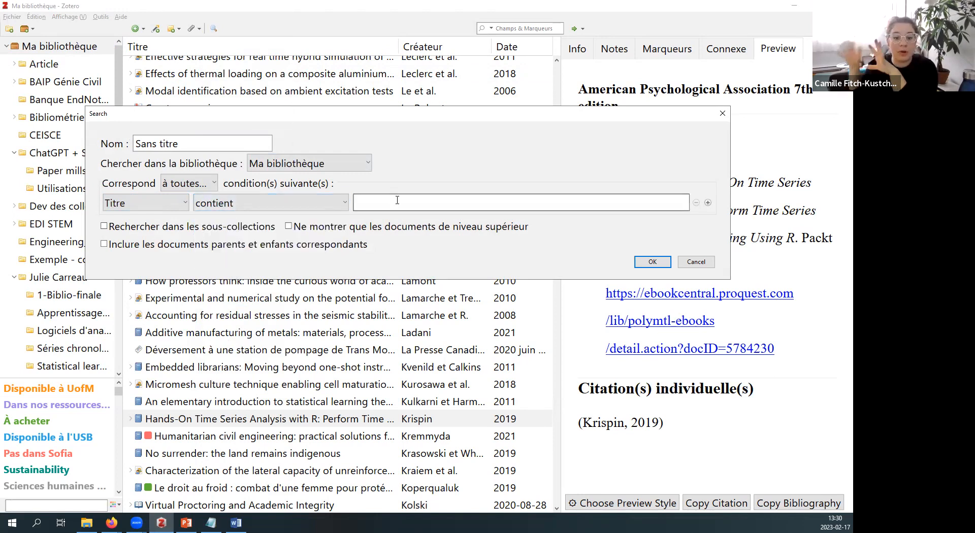
# Step: Try adding two extra condition rows to the search, remove both, and review the field choices of the remaining condition
pyautogui.click(708, 203)
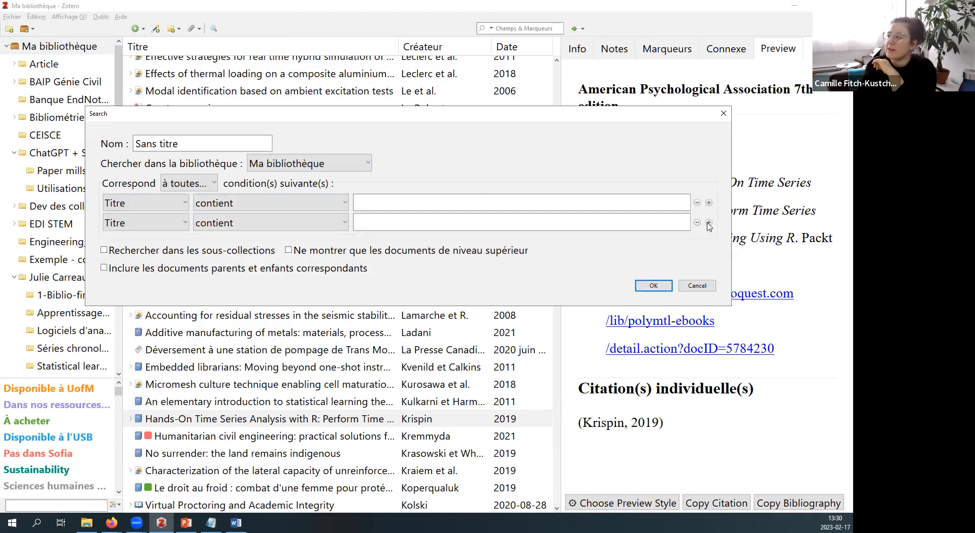
pyautogui.click(709, 224)
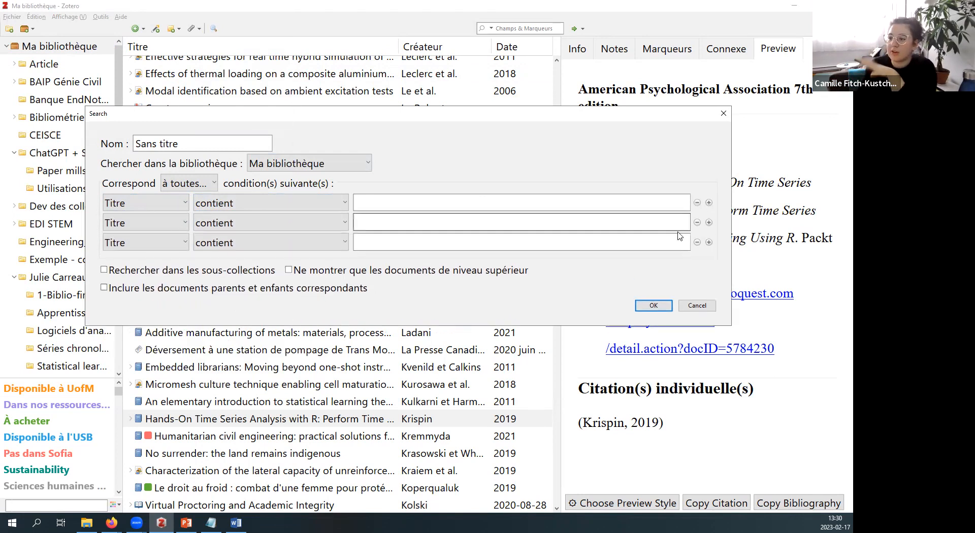
pyautogui.click(697, 243)
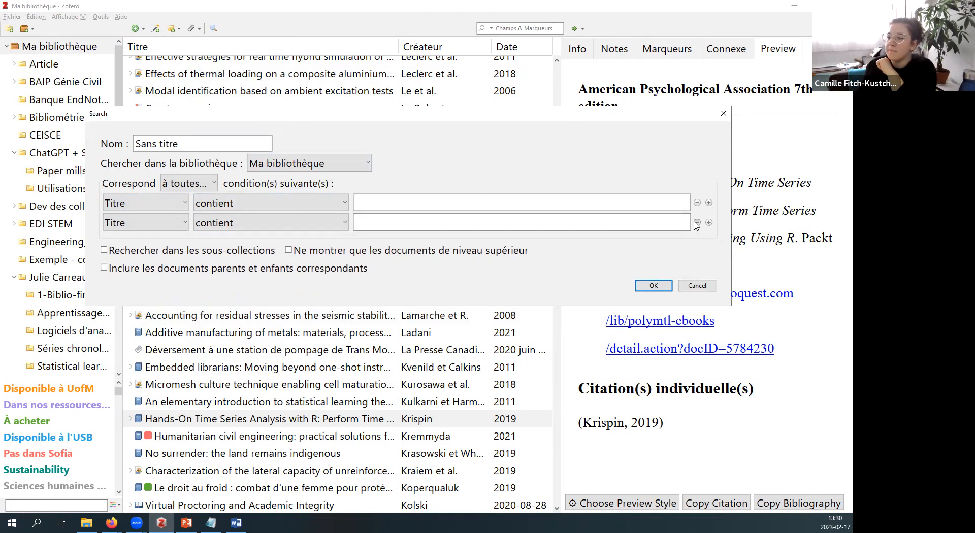
pyautogui.click(697, 223)
pyautogui.click(152, 203)
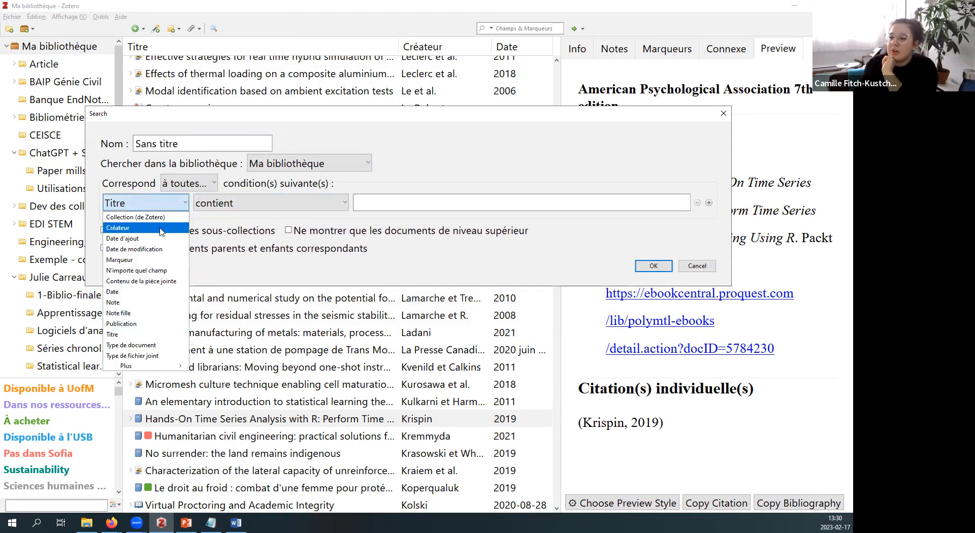
pyautogui.click(152, 203)
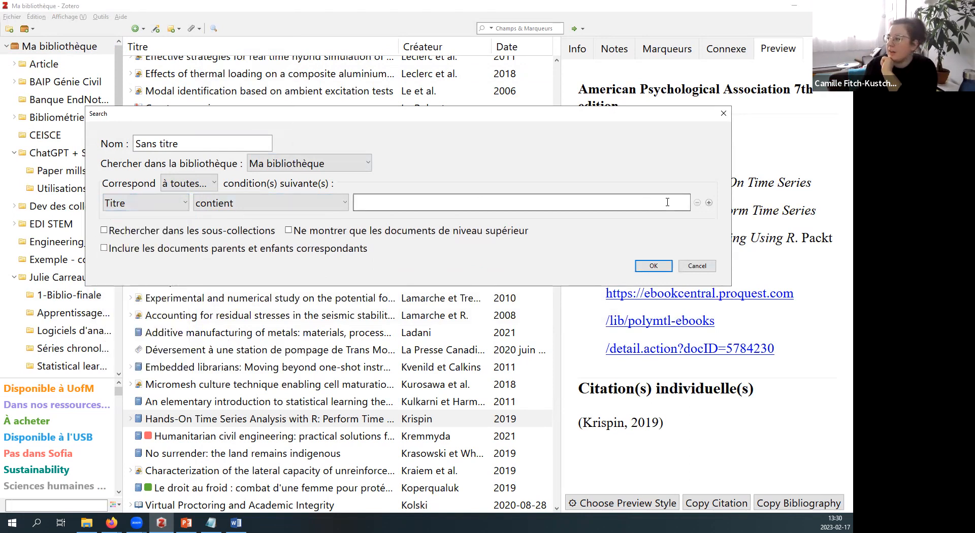
# Step: Add two further conditions to the search, one on Résumé and one on Marqueur, both using "contient"
pyautogui.click(709, 202)
pyautogui.click(162, 223)
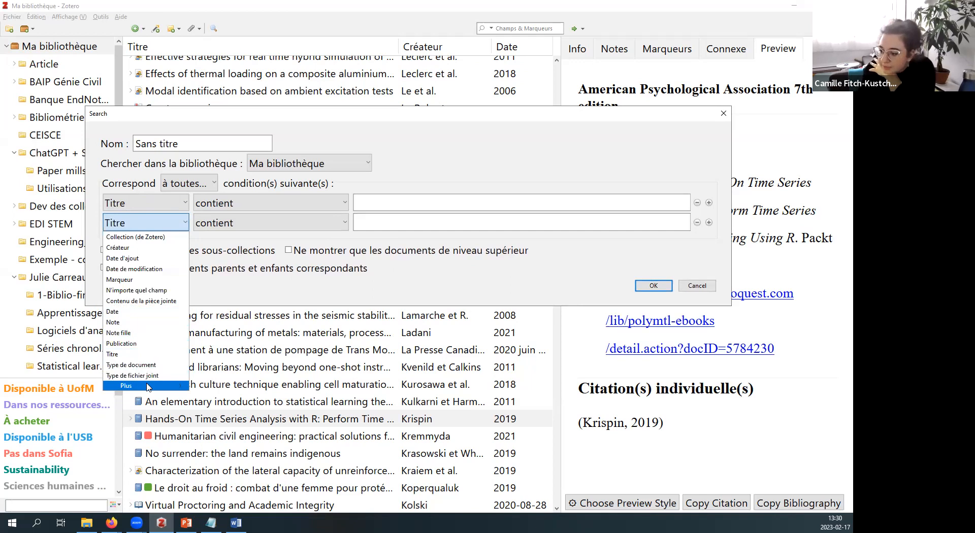
pyautogui.moveTo(148, 386)
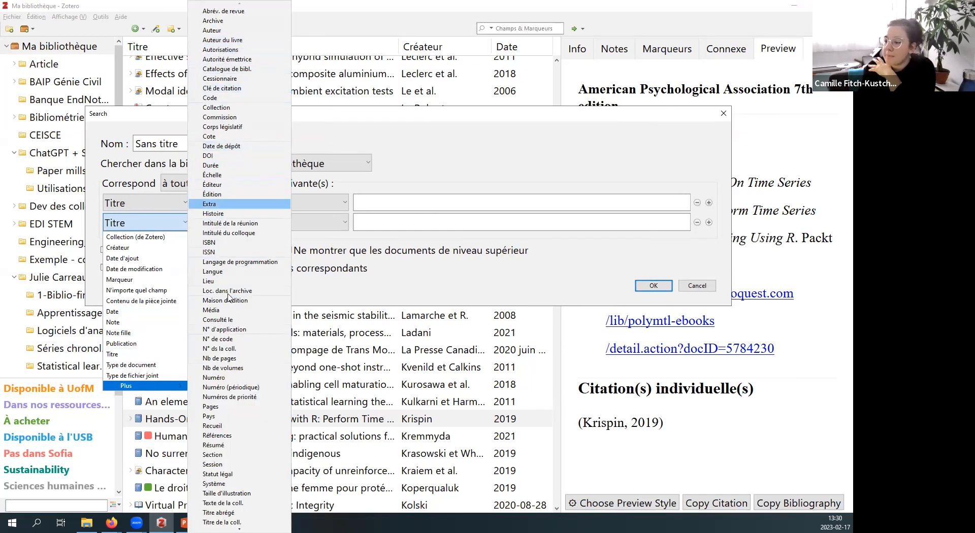
pyautogui.scroll(-1, 235, 428)
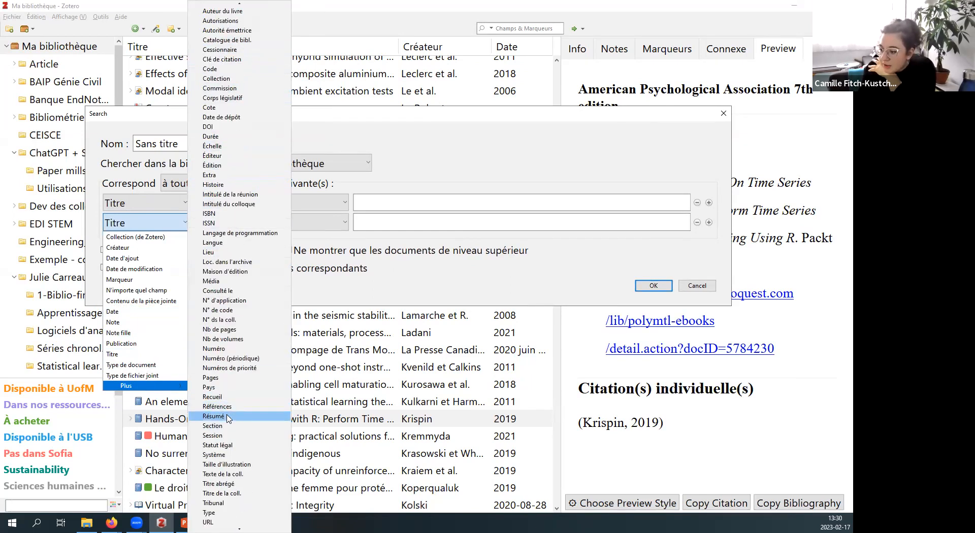
pyautogui.click(225, 416)
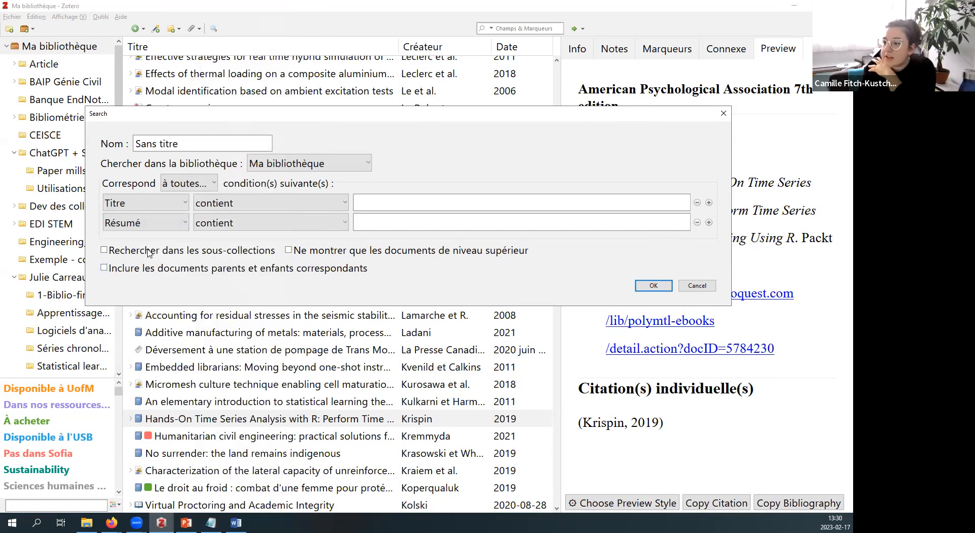
pyautogui.click(709, 223)
pyautogui.click(140, 246)
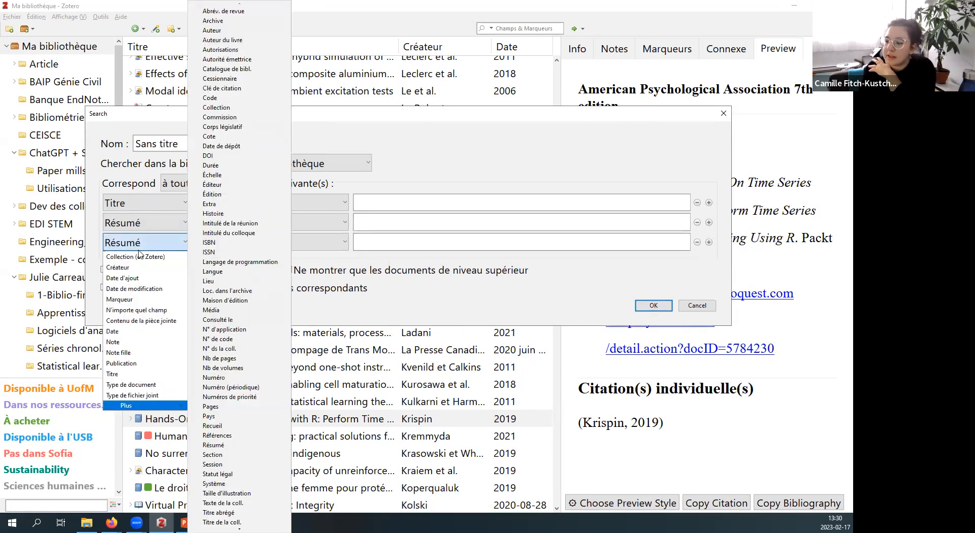
pyautogui.click(132, 300)
# Step: Enter "chatgpt" as the value of the Titre, Résumé and Marqueur conditions and save the search
pyautogui.click(359, 202)
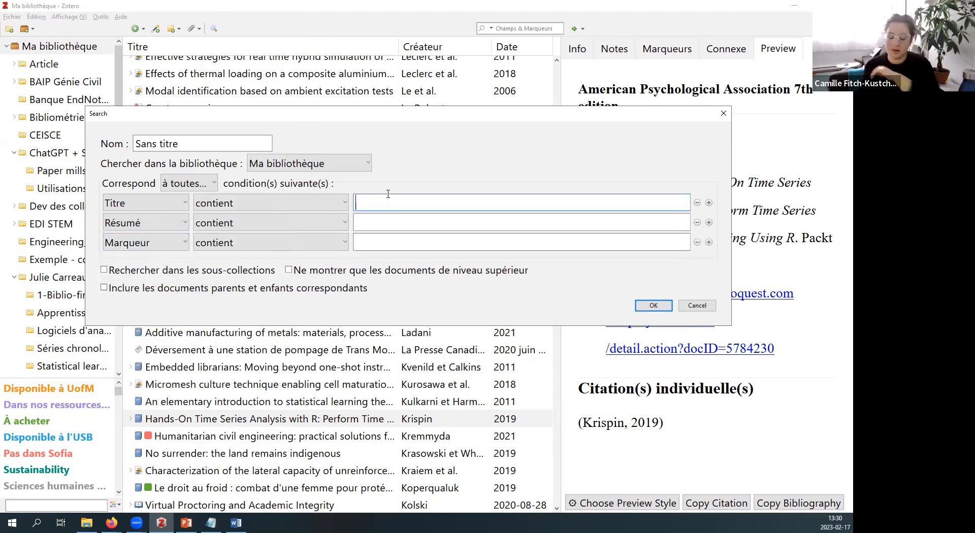
pyautogui.write('chat')
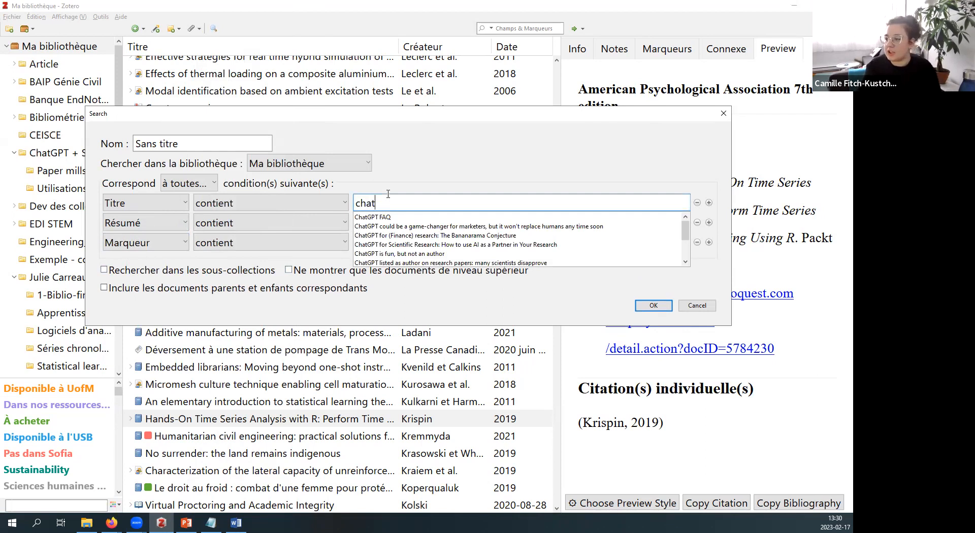
pyautogui.write('gpt')
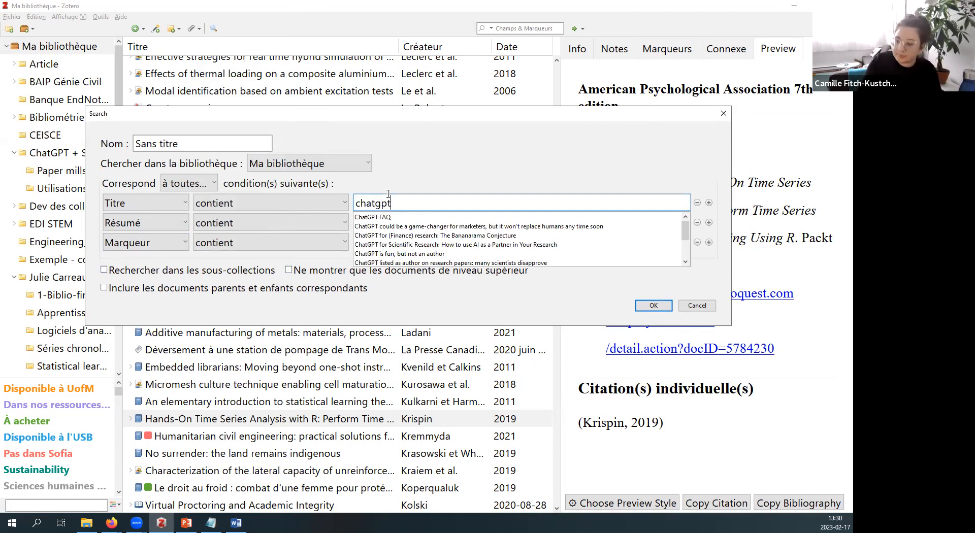
pyautogui.moveTo(423, 202); pyautogui.dragTo(332, 206)
pyautogui.hotkey('ctrl', 'c')
pyautogui.click(372, 221)
pyautogui.hotkey('ctrl', 'v')
pyautogui.click(372, 242)
pyautogui.hotkey('ctrl', 'v')
pyautogui.click(653, 305)
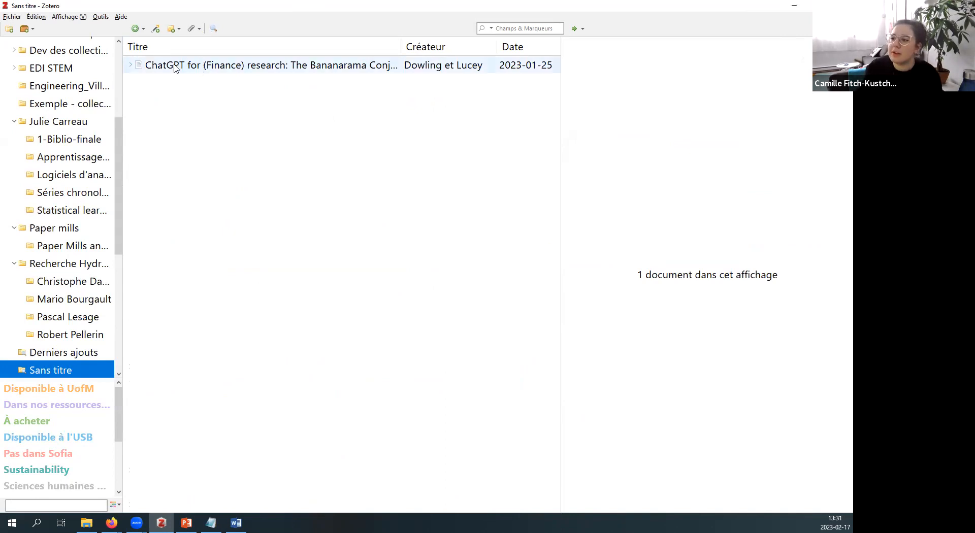
# Step: Open the untitled saved search for editing and name it "Chatgpt"
pyautogui.rightClick(58, 372)
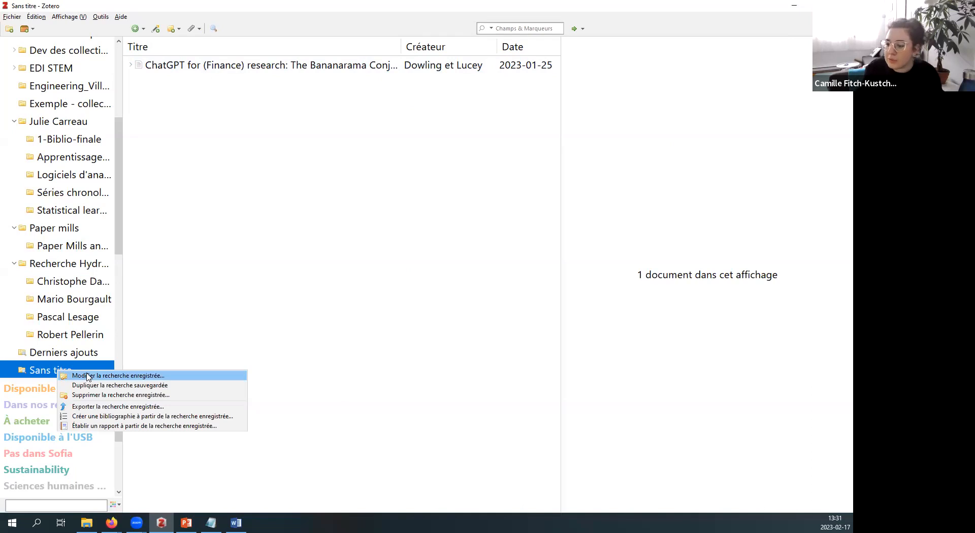
pyautogui.click(87, 376)
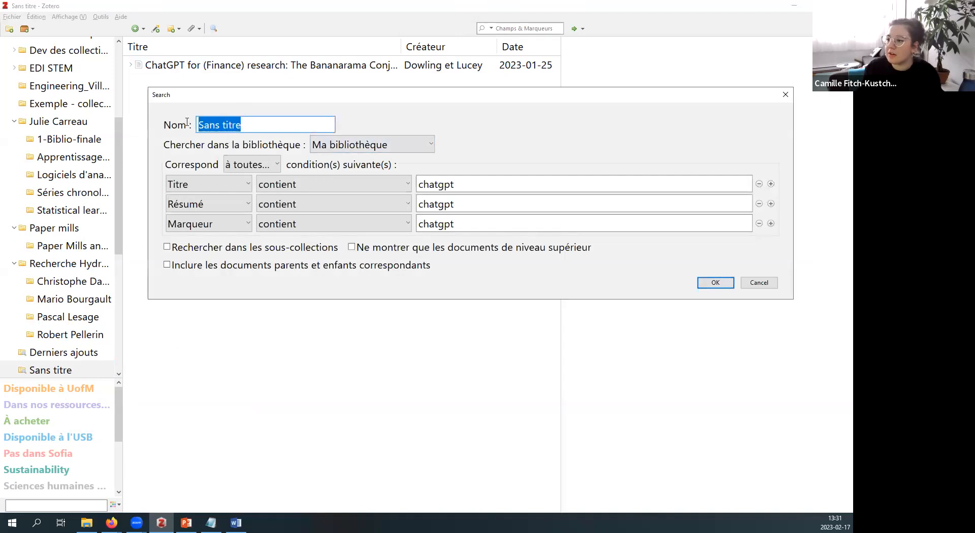
pyautogui.write('G')
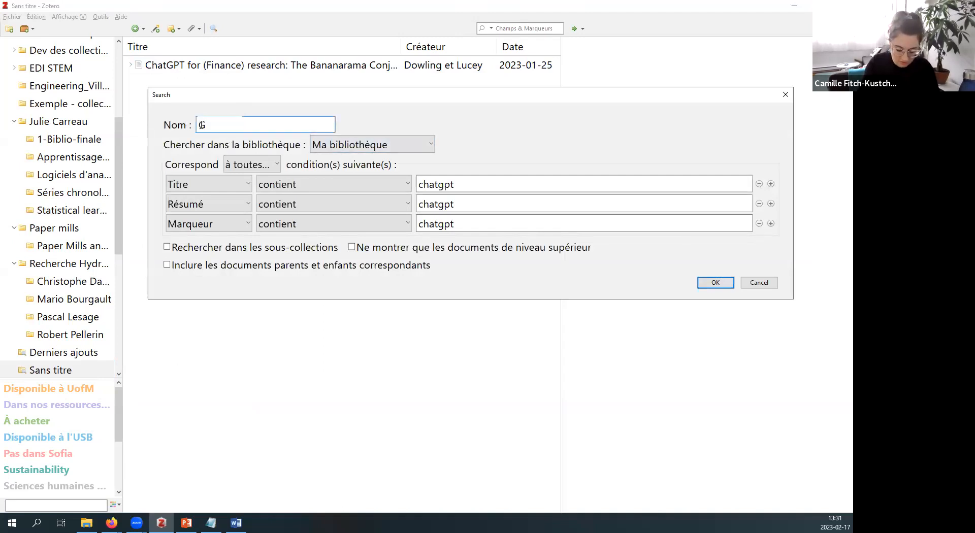
pyautogui.write('hatgpt')
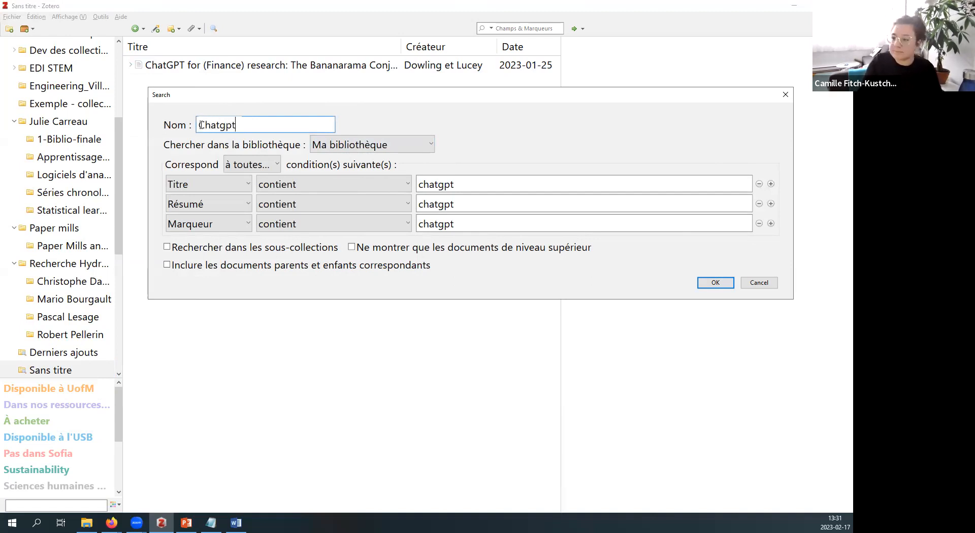
# Step: Extend the Titre, Résumé and Marqueur values to "chatgpt OR chat gpt", save the search and display its results
pyautogui.click(472, 184)
pyautogui.write('OR cha')
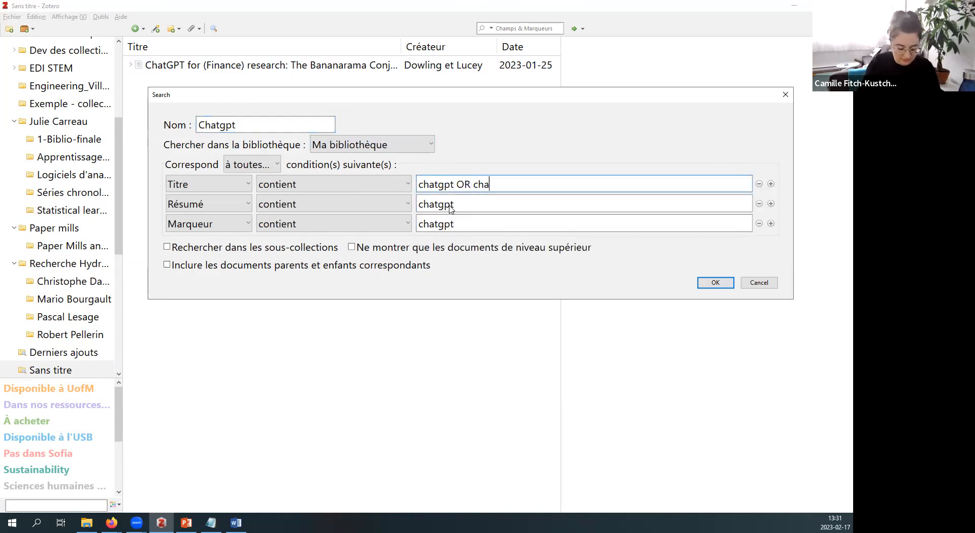
pyautogui.write('t gp')
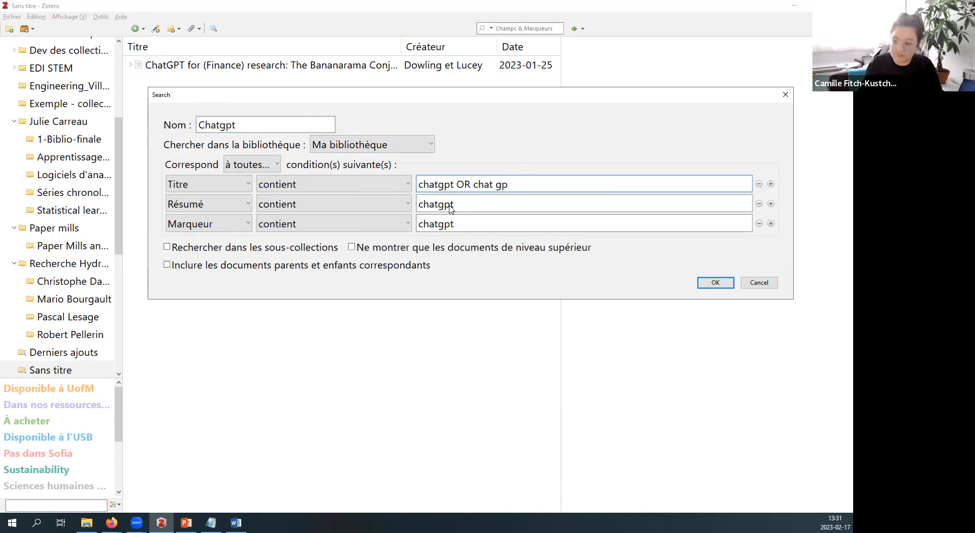
pyautogui.write('t')
pyautogui.moveTo(513, 184); pyautogui.dragTo(458, 189)
pyautogui.hotkey('ctrl', 'c')
pyautogui.click(472, 205)
pyautogui.hotkey('ctrl', 'v')
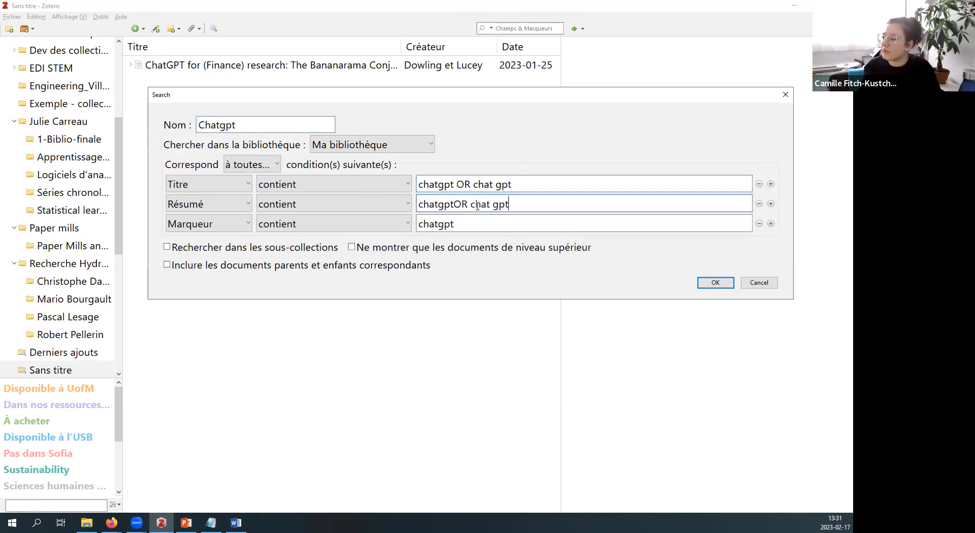
pyautogui.click(471, 220)
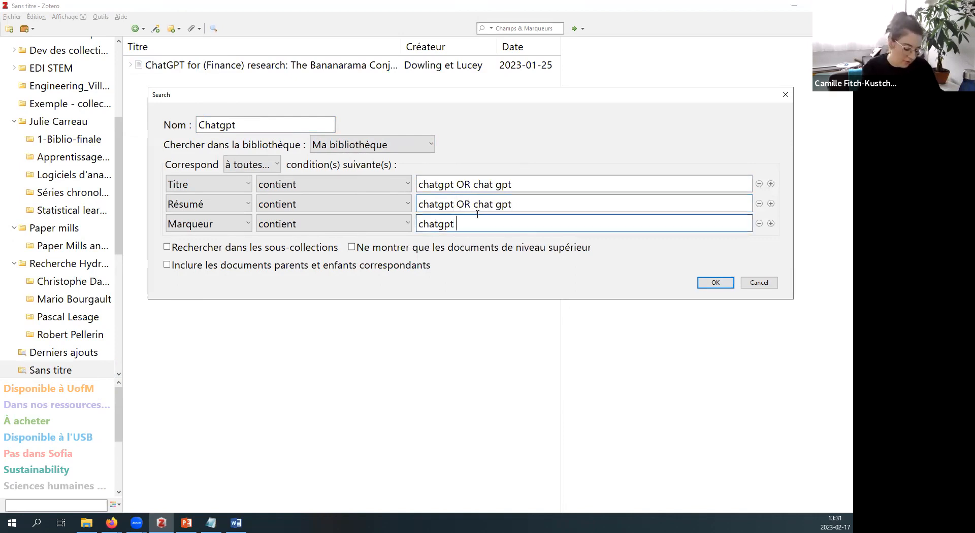
pyautogui.hotkey('ctrl', 'v')
pyautogui.click(714, 283)
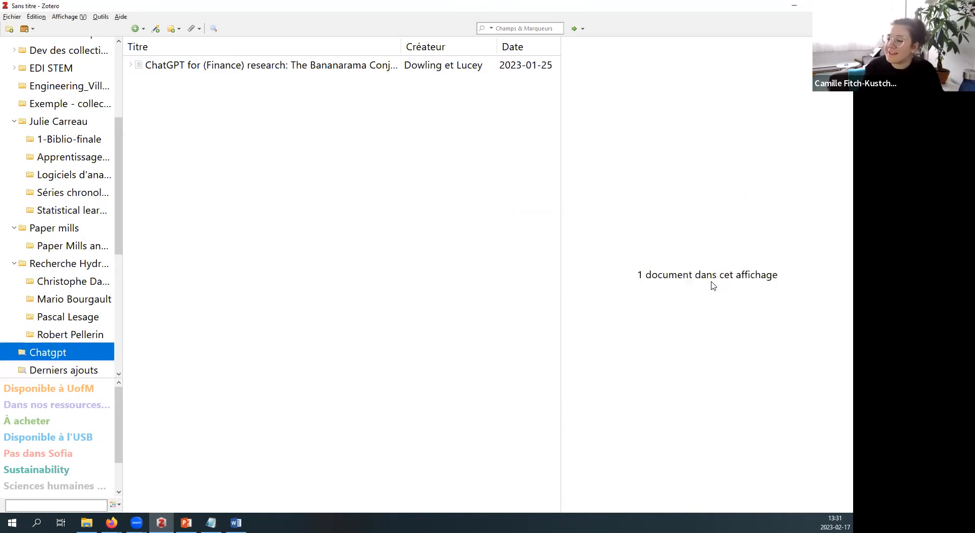
pyautogui.click(244, 66)
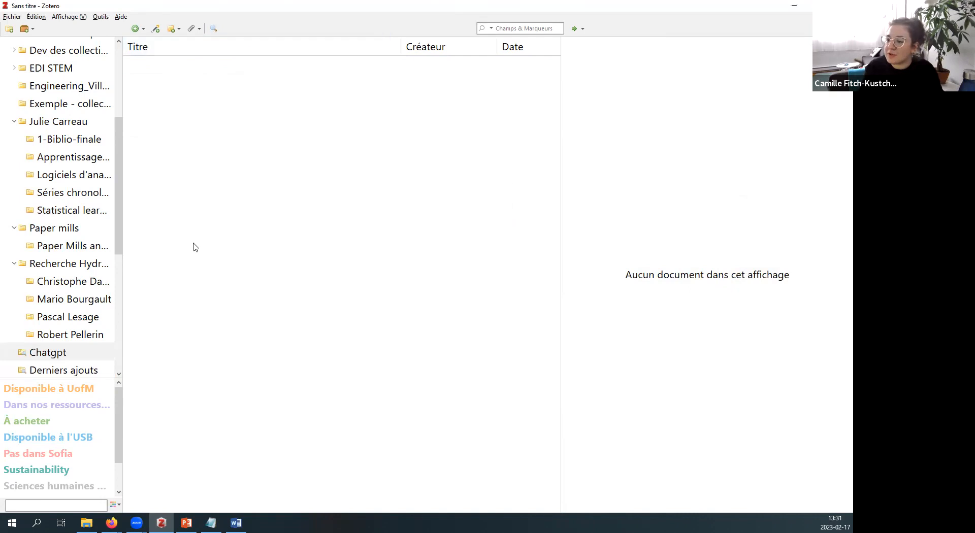
pyautogui.click(53, 352)
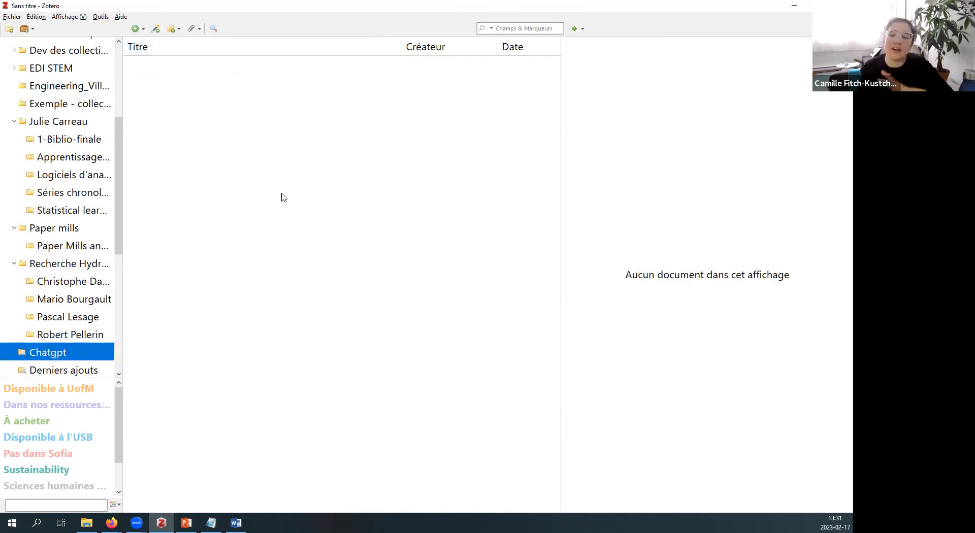
# Step: Open the "Derniers ajouts" saved search for editing, review its date-added condition and close it with the same settings
pyautogui.click(60, 368)
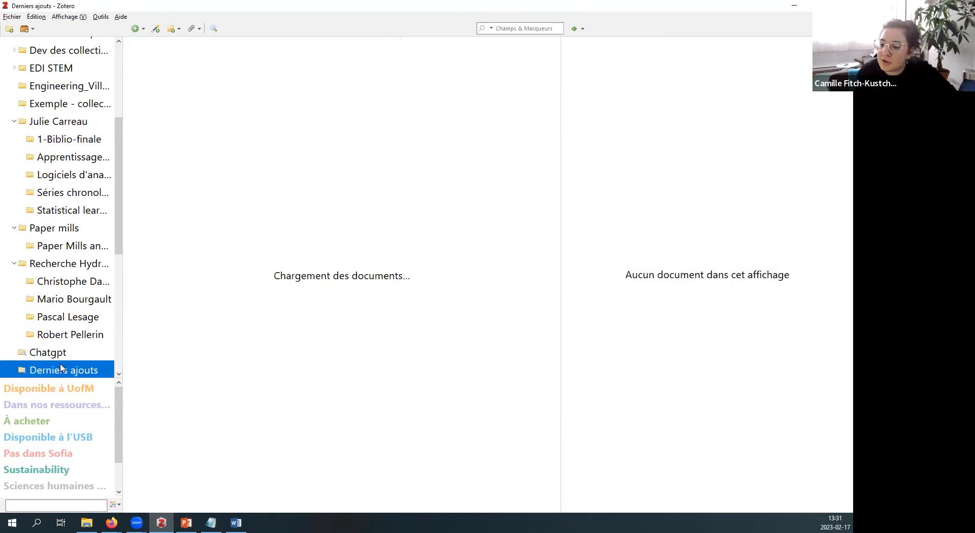
pyautogui.rightClick(61, 369)
pyautogui.click(105, 379)
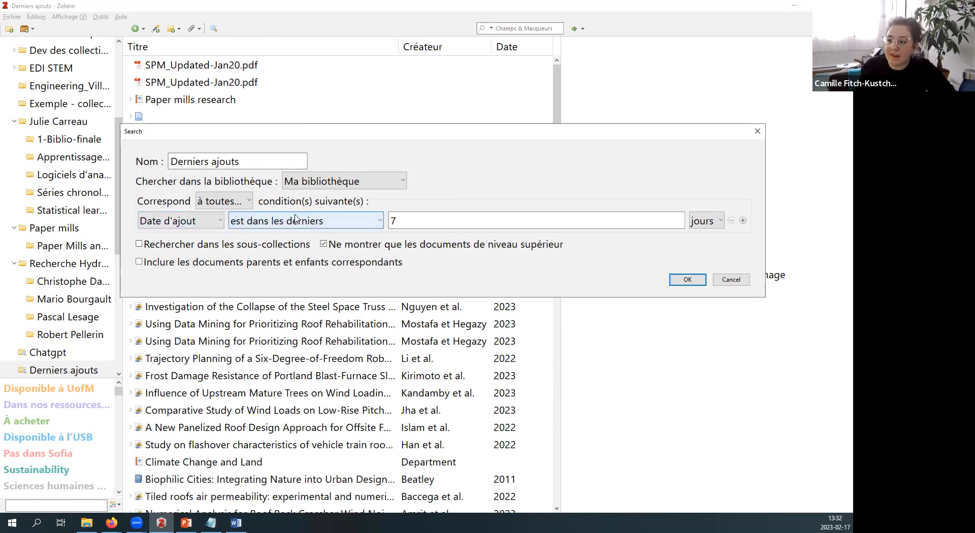
pyautogui.click(409, 220)
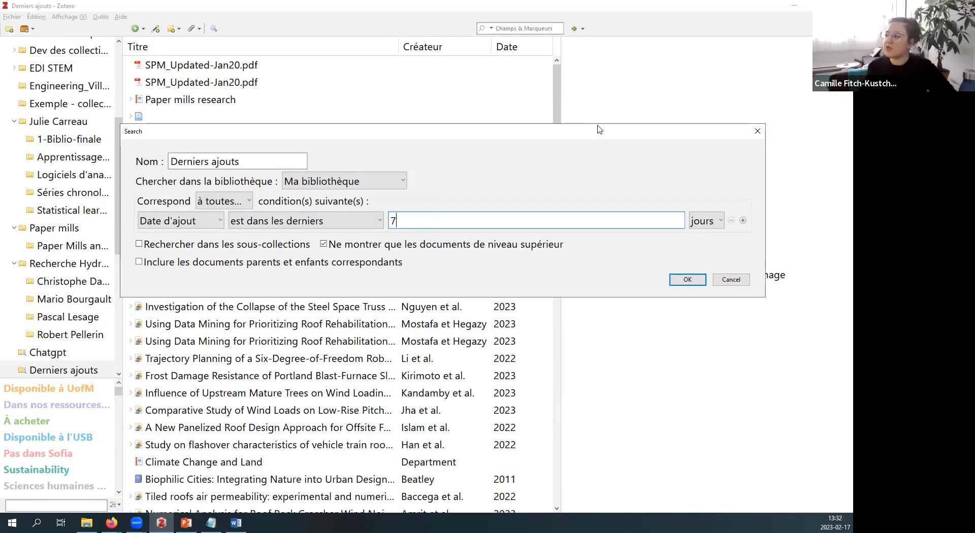
pyautogui.click(688, 280)
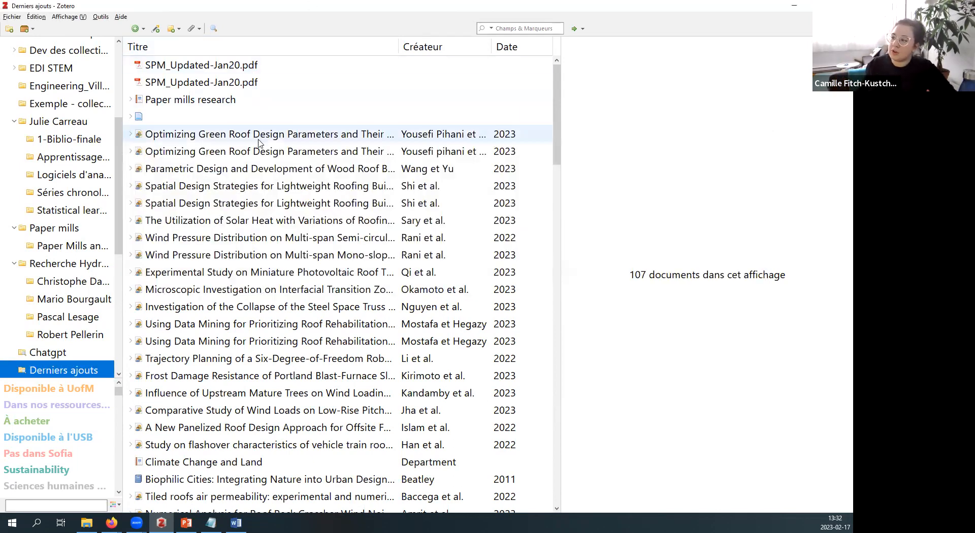
# Step: Look through the full list of documents found by the "Derniers ajouts" saved search
pyautogui.scroll(-14, 259, 137)
pyautogui.scroll(-14, 283, 127)
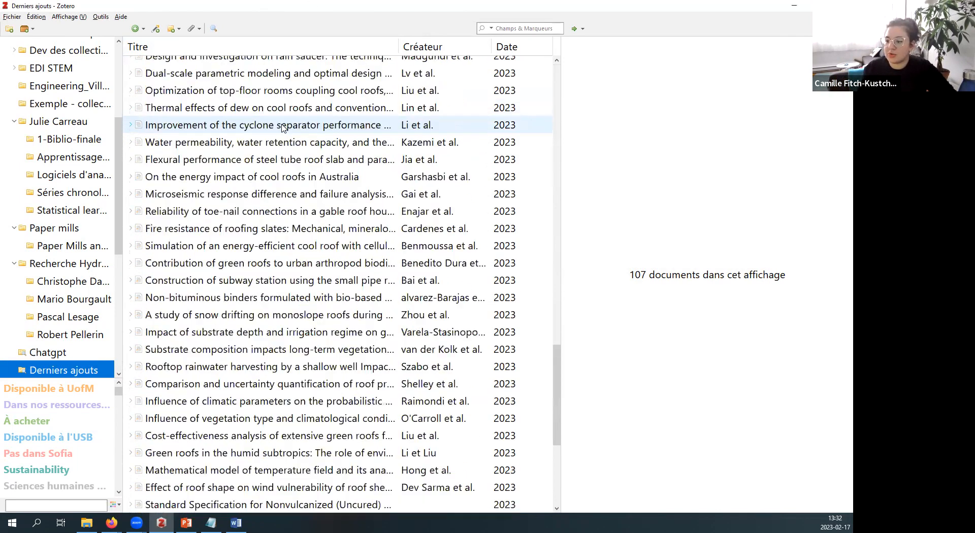
pyautogui.scroll(17, 283, 129)
pyautogui.scroll(10, 283, 133)
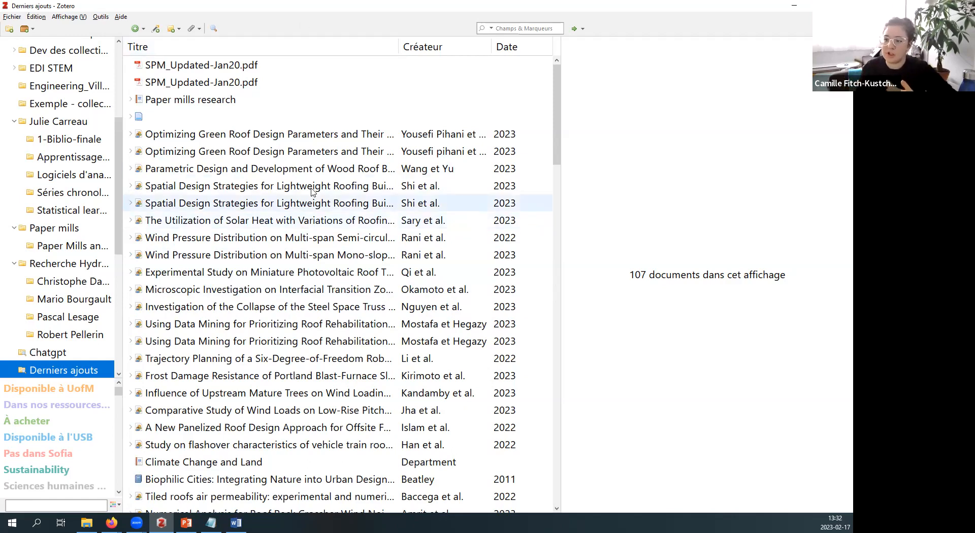
pyautogui.scroll(-10, 274, 205)
pyautogui.scroll(-15, 249, 350)
pyautogui.scroll(18, 246, 348)
pyautogui.scroll(10, 245, 348)
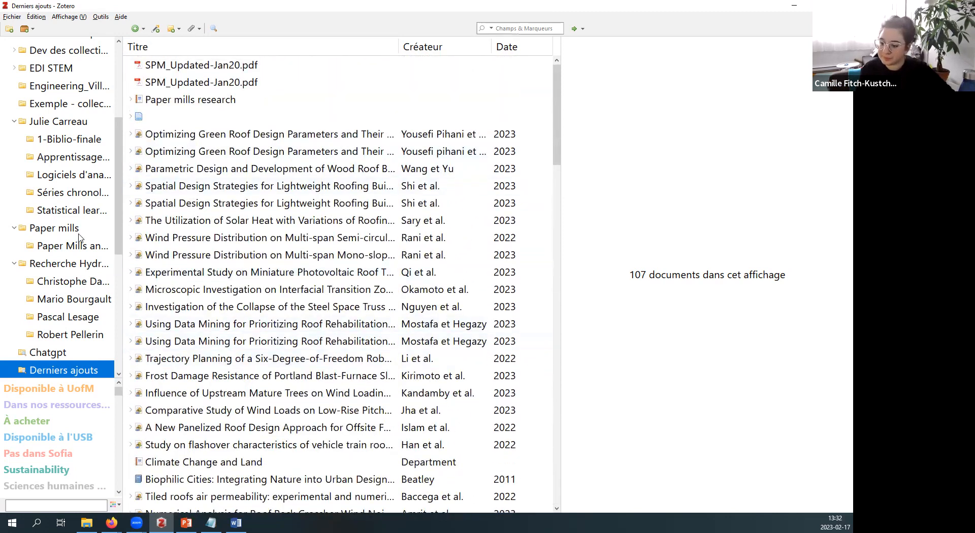
# Step: Edit the "Chatgpt" saved search so that it matches at least one of its conditions, and save it
pyautogui.click(49, 355)
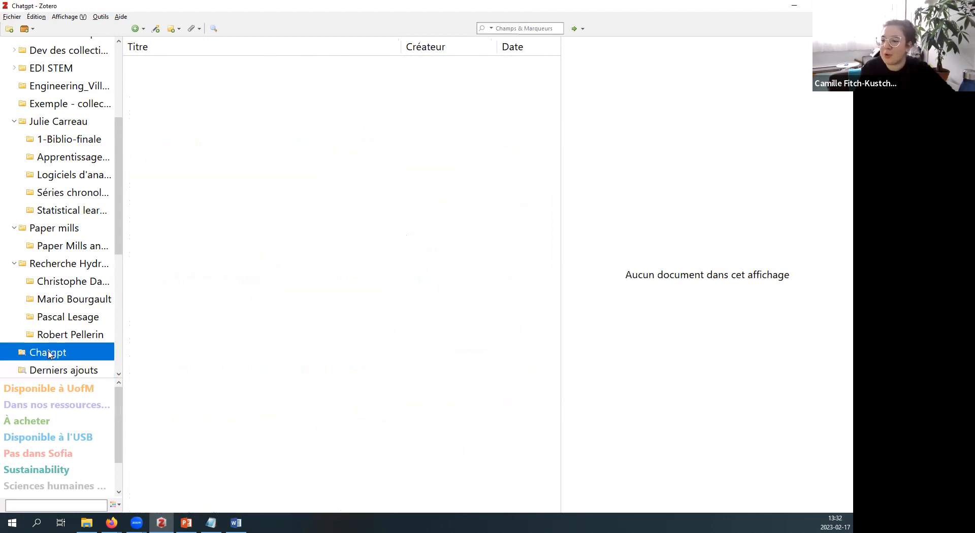
pyautogui.click(55, 369)
pyautogui.click(56, 351)
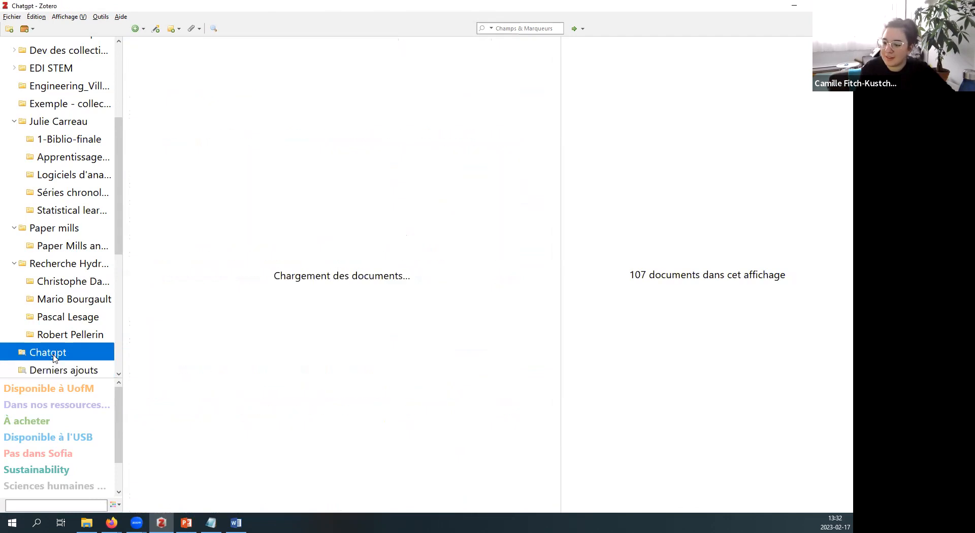
pyautogui.rightClick(67, 350)
pyautogui.click(105, 358)
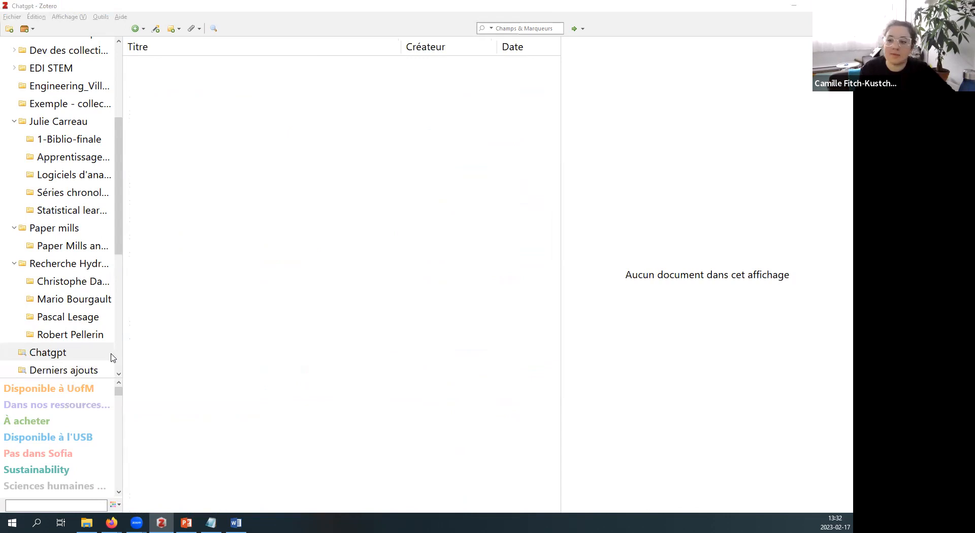
pyautogui.click(208, 140)
pyautogui.click(199, 152)
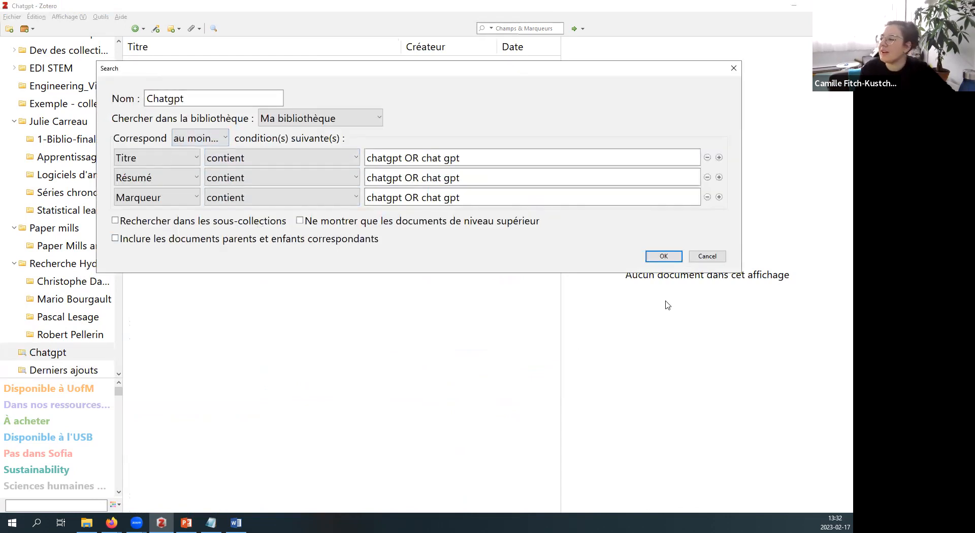
pyautogui.click(663, 257)
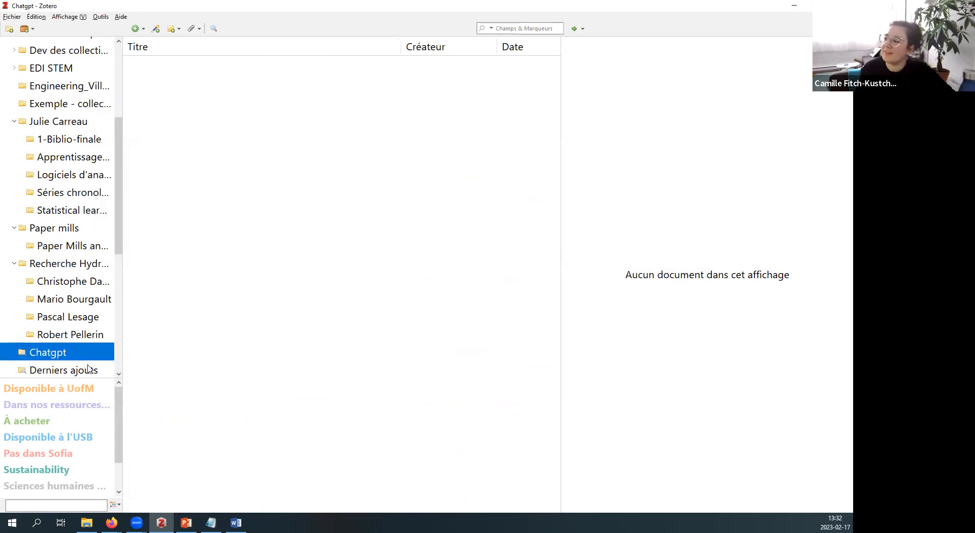
# Step: Reopen the "Chatgpt" saved search to review its conditions and close it without changes
pyautogui.rightClick(72, 354)
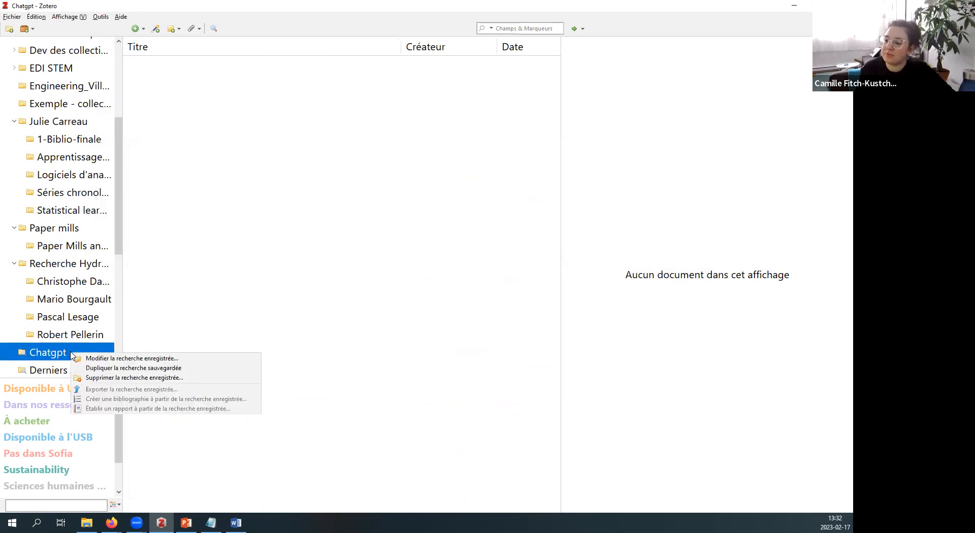
pyautogui.click(94, 359)
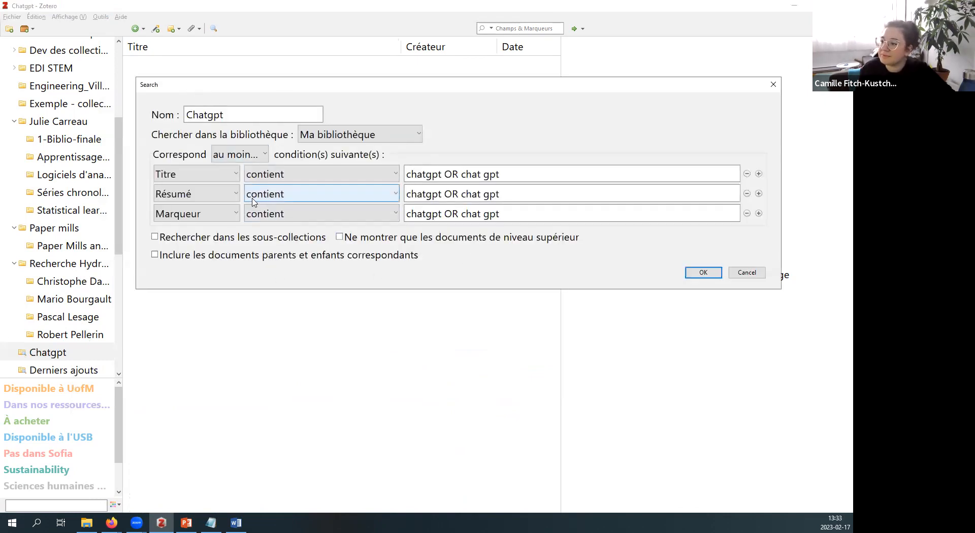
pyautogui.click(773, 85)
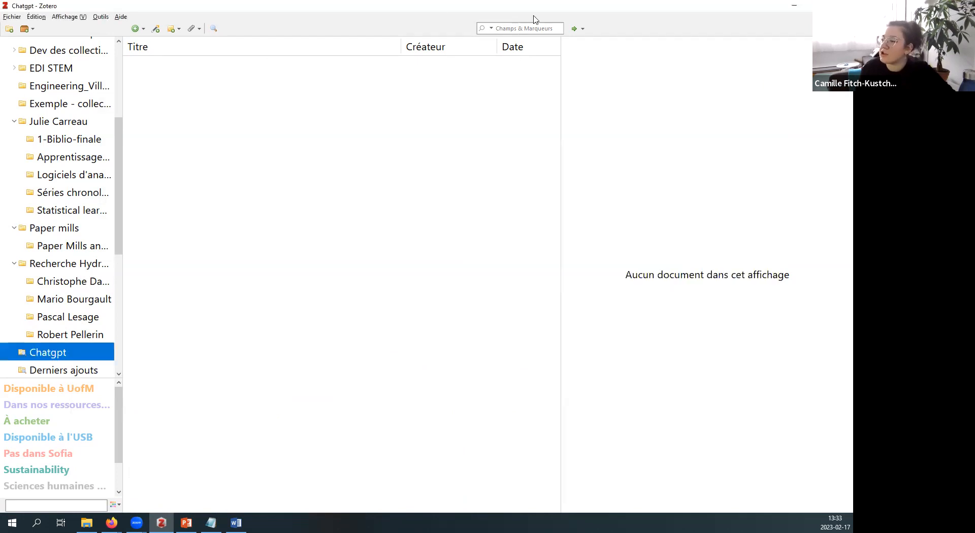
# Step: Switch to the PowerPoint presentation, present from the current slide, advance to the "Organisation - Notes" slide and end the show
pyautogui.click(796, 5)
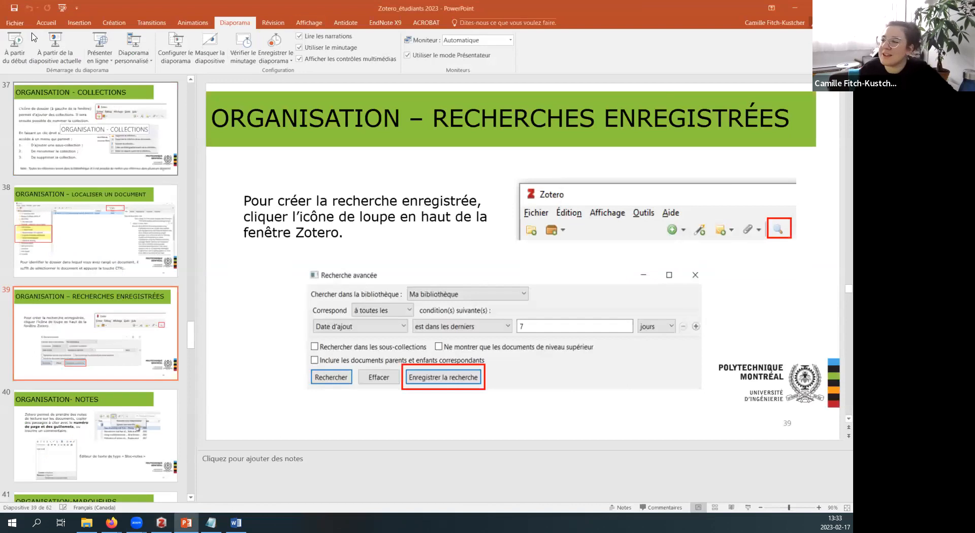
pyautogui.click(54, 48)
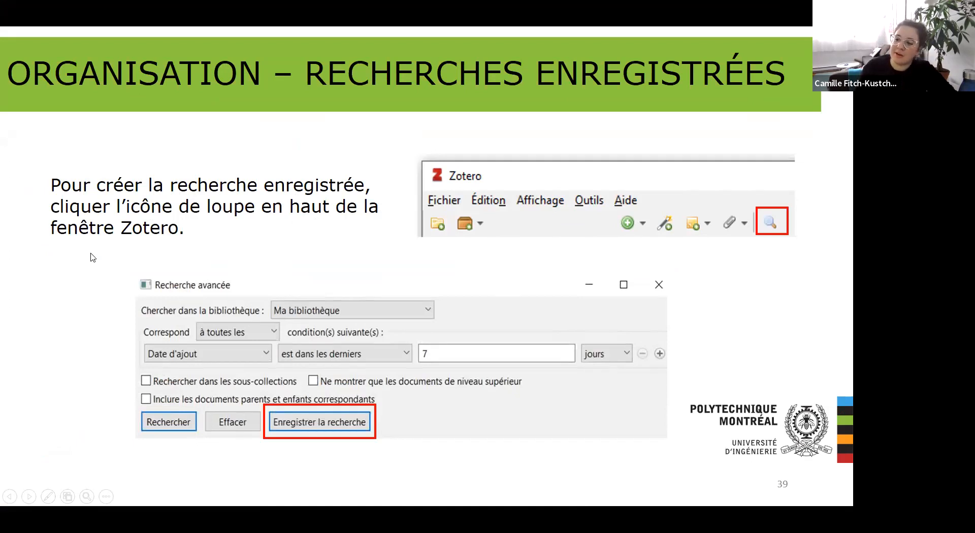
pyautogui.press('Right')
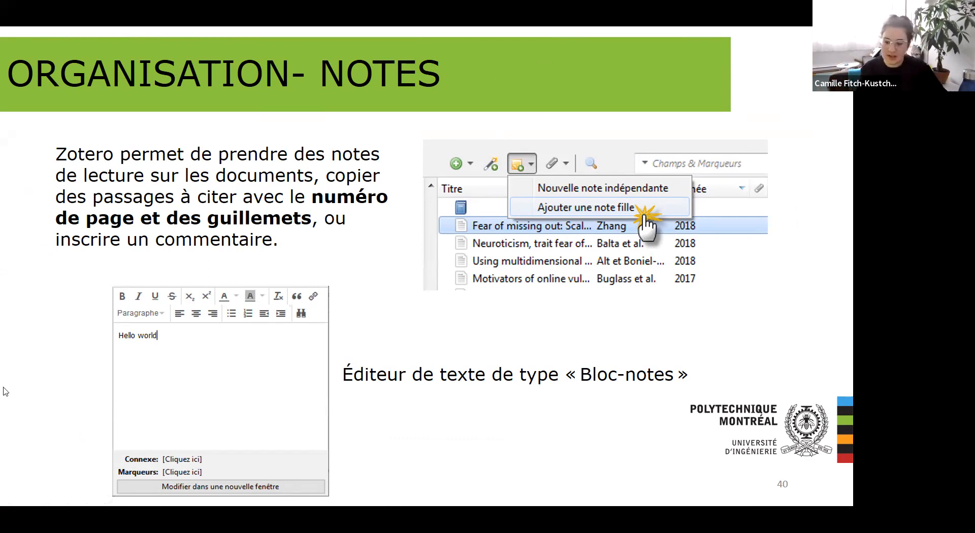
pyautogui.press('Escape')
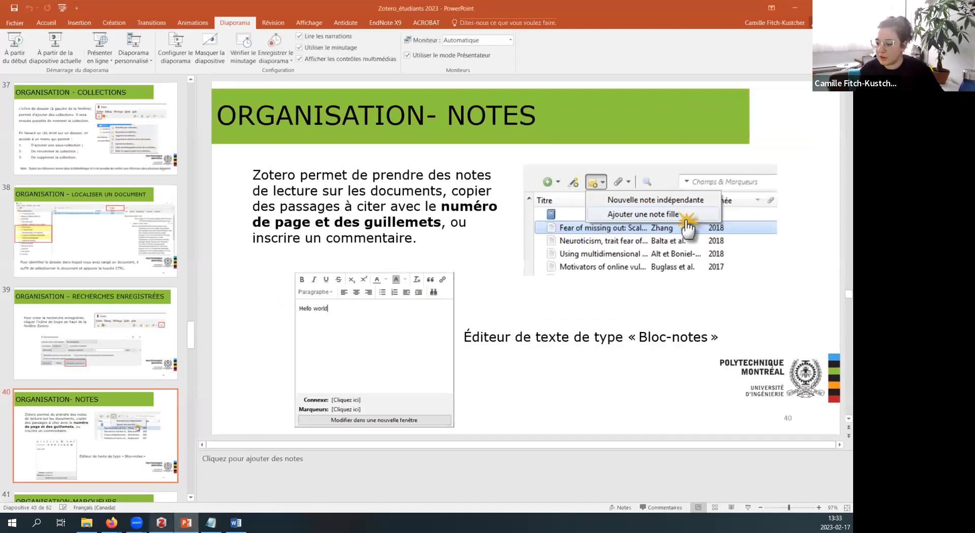
# Step: Return to Zotero and add a child note to the "Biophilic Cities" book in the "Article" collection
pyautogui.hotkey('alt', 'Tab')
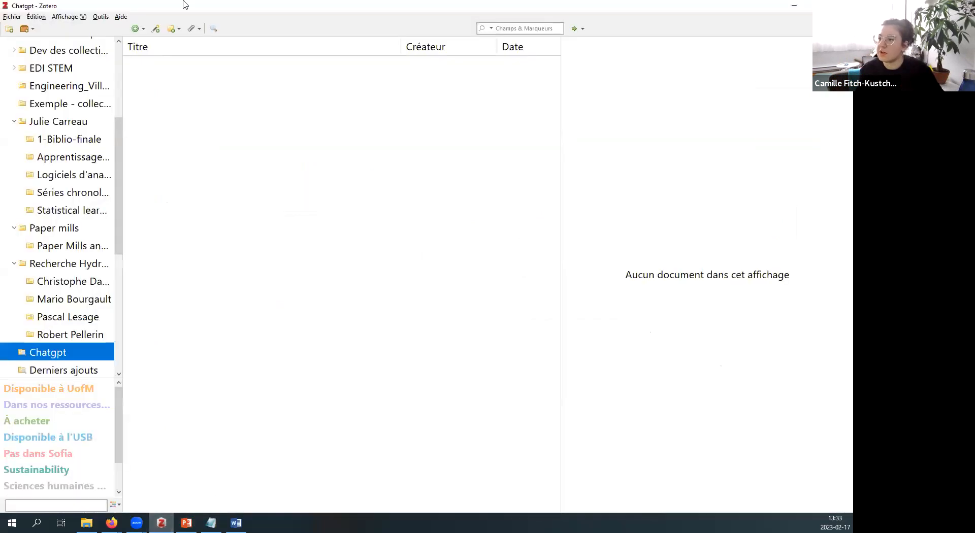
pyautogui.scroll(3, 65, 84)
pyautogui.click(60, 68)
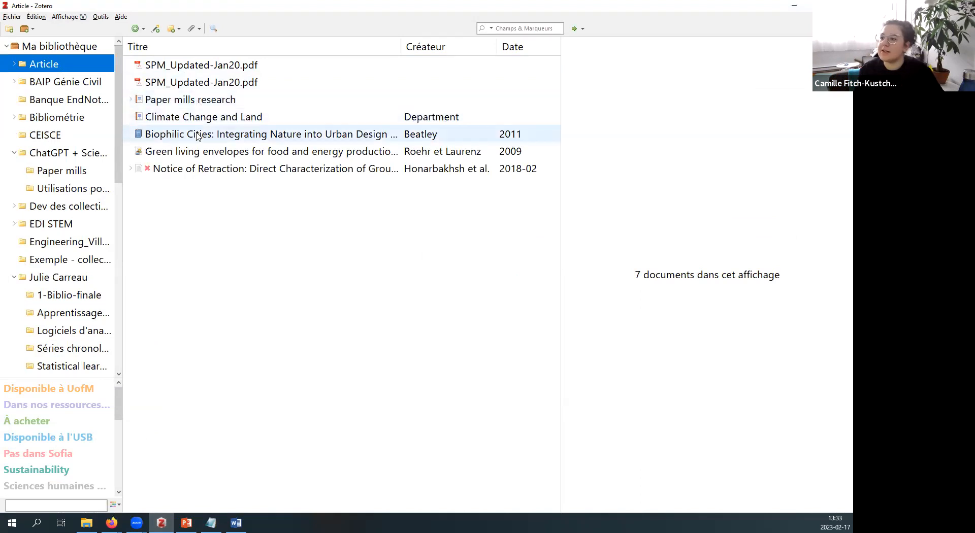
pyautogui.click(155, 139)
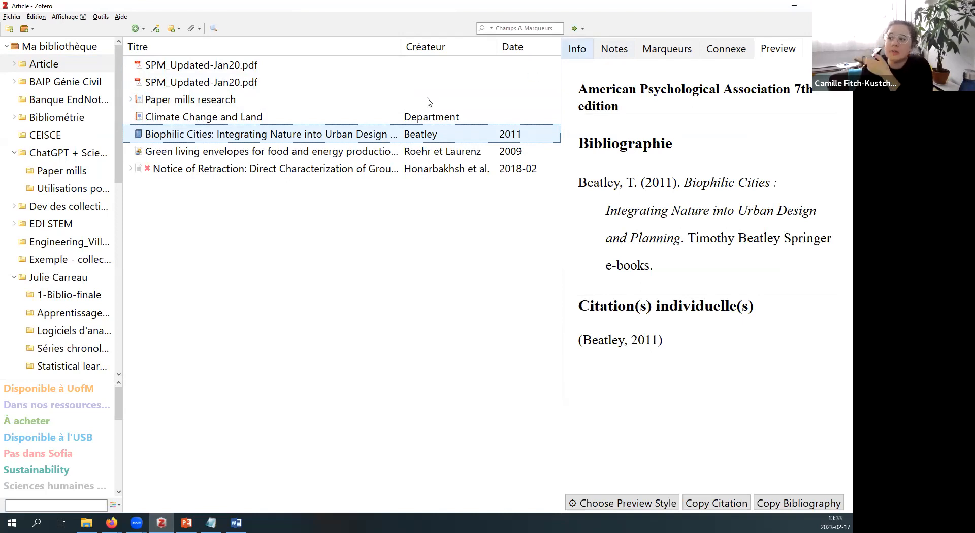
pyautogui.click(612, 53)
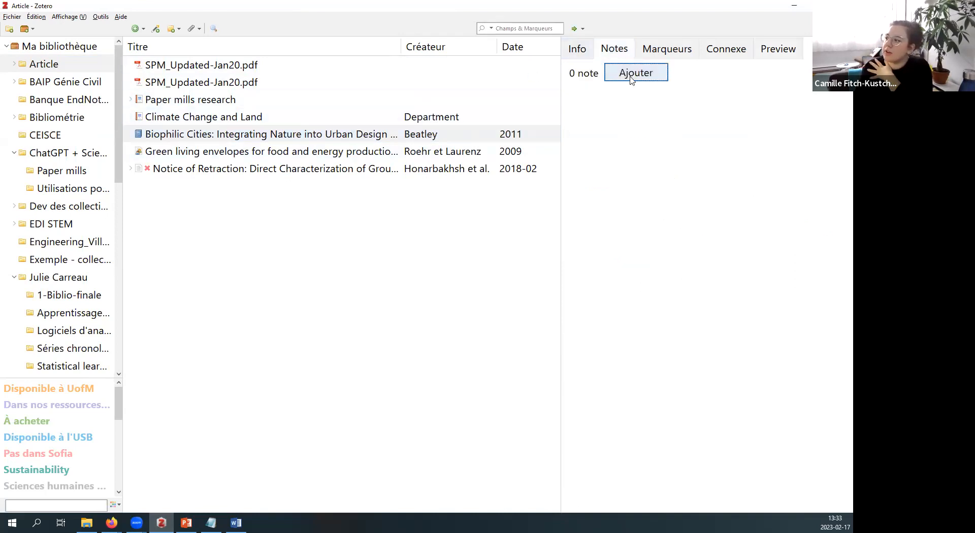
pyautogui.click(174, 31)
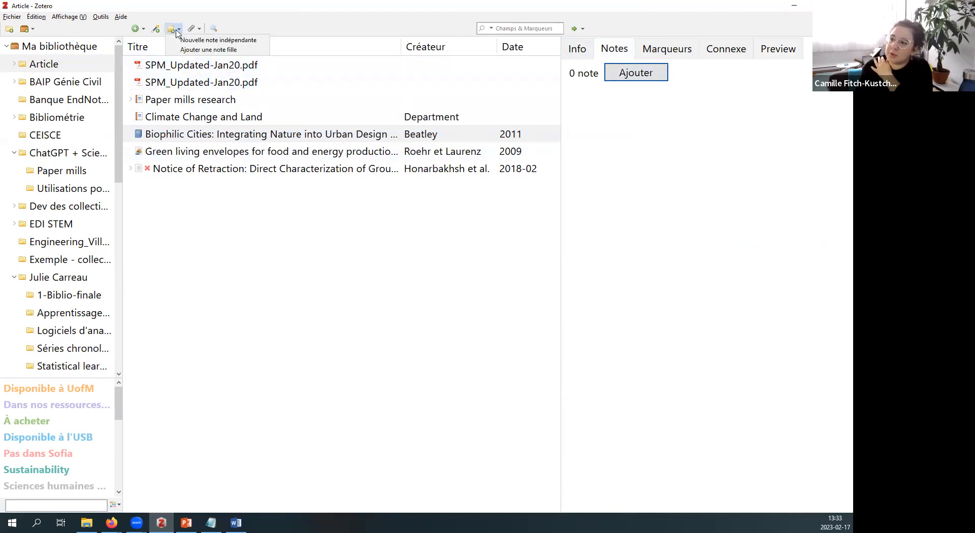
pyautogui.click(188, 49)
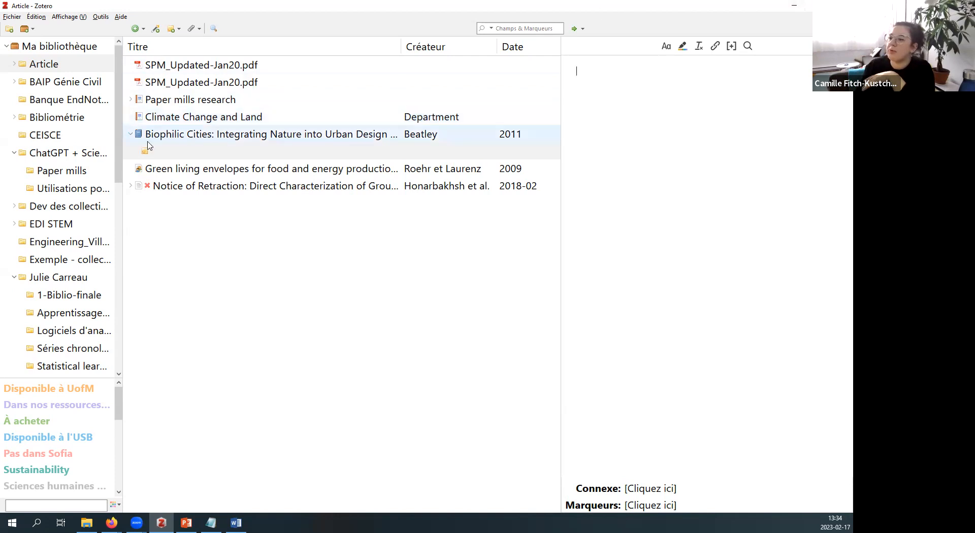
# Step: Switch to the PowerPoint presentation, present from the Notes slide, advance to the "Organisation-Marqueurs" slide and end the show
pyautogui.click(794, 6)
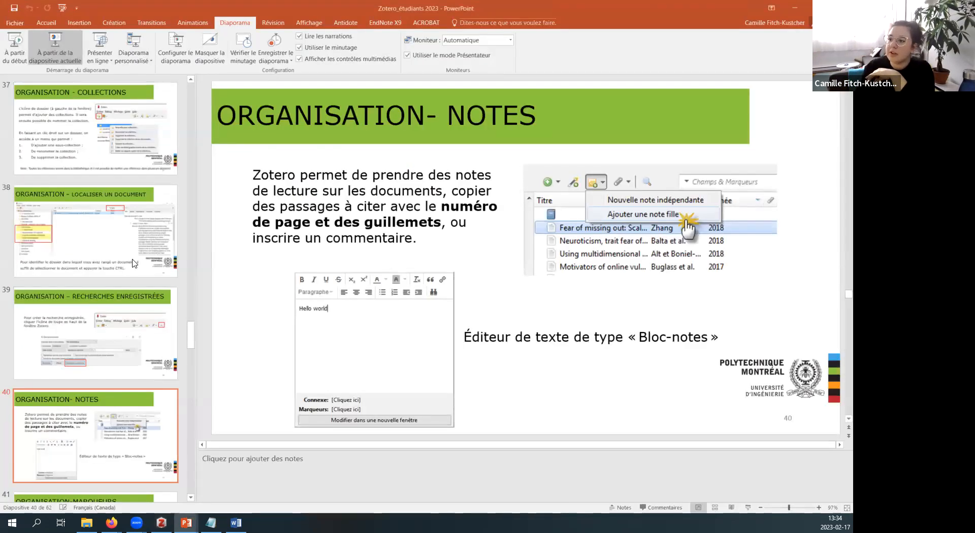
pyautogui.click(61, 54)
pyautogui.click(133, 264)
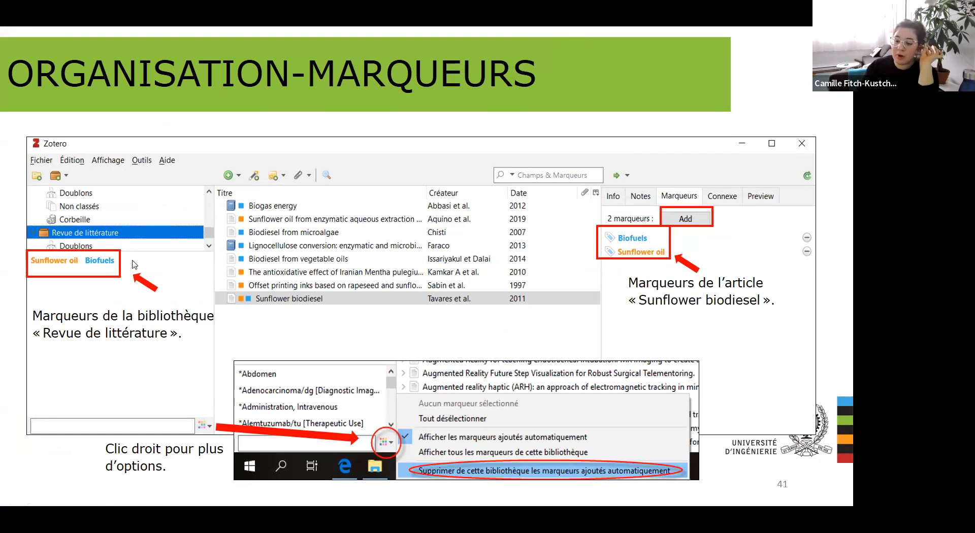
pyautogui.press('Escape')
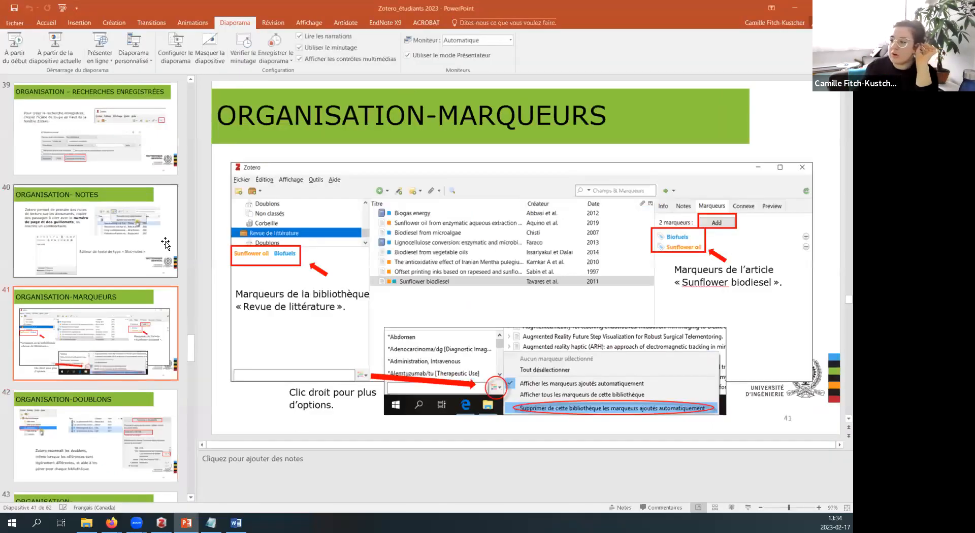
# Step: Put the presentation out of the way and close the untitled Bloc-notes document without saving it
pyautogui.click(796, 6)
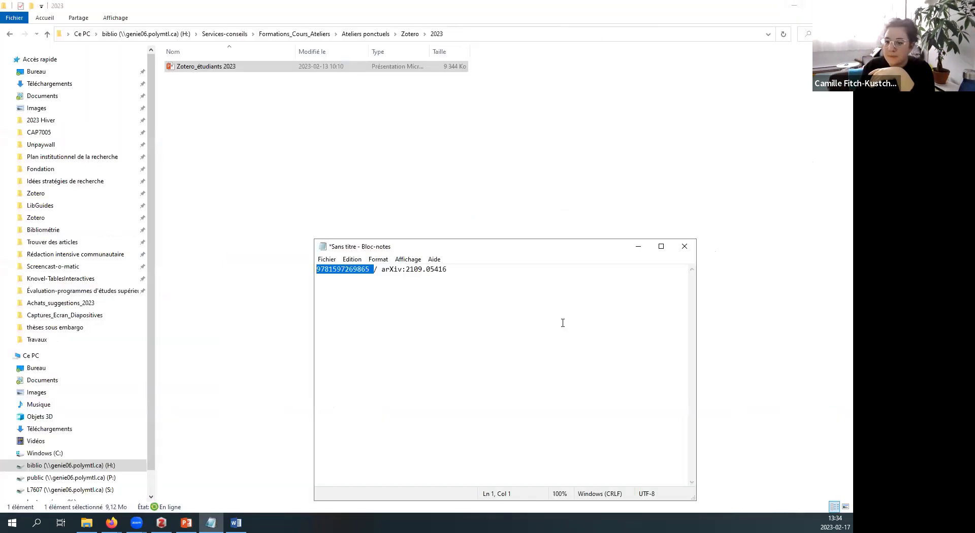
pyautogui.click(684, 246)
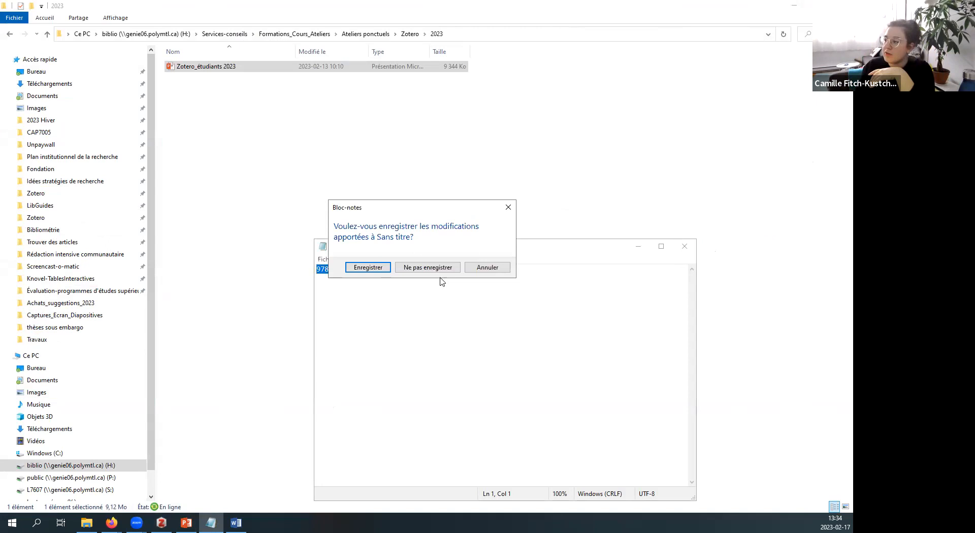
pyautogui.click(427, 267)
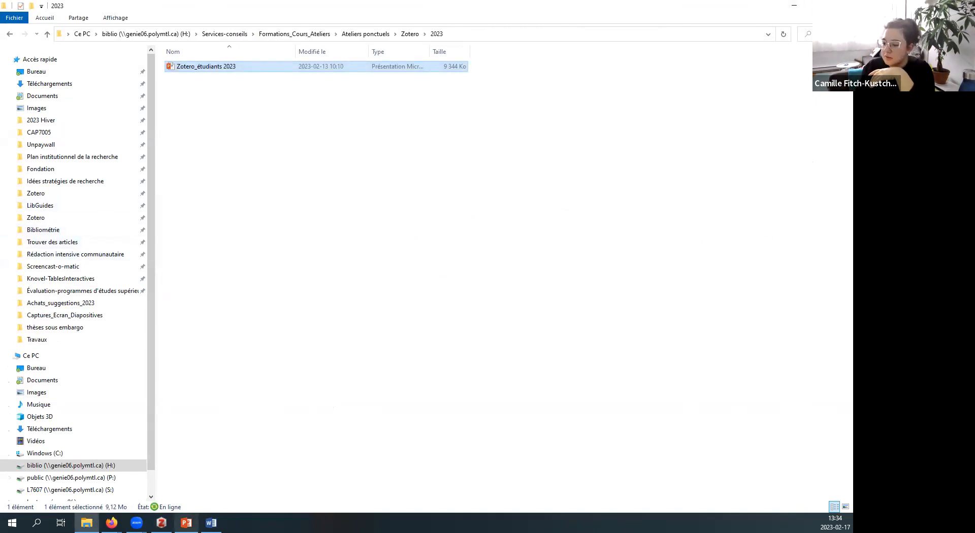
# Step: Return to Zotero, display the "Dev des collections - Poly" collection and look through the list of collections and group libraries
pyautogui.click(161, 522)
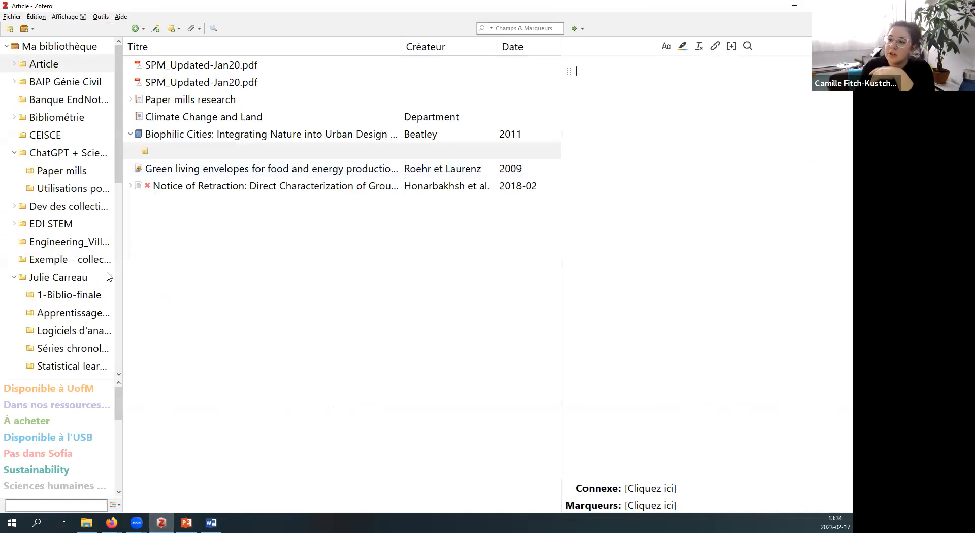
pyautogui.click(82, 208)
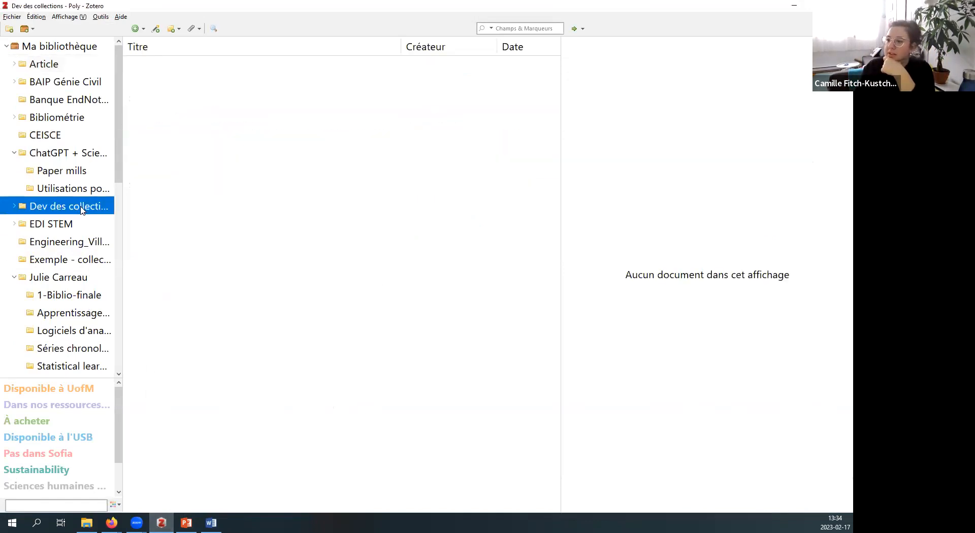
pyautogui.scroll(-2, 82, 209)
pyautogui.scroll(-6, 38, 158)
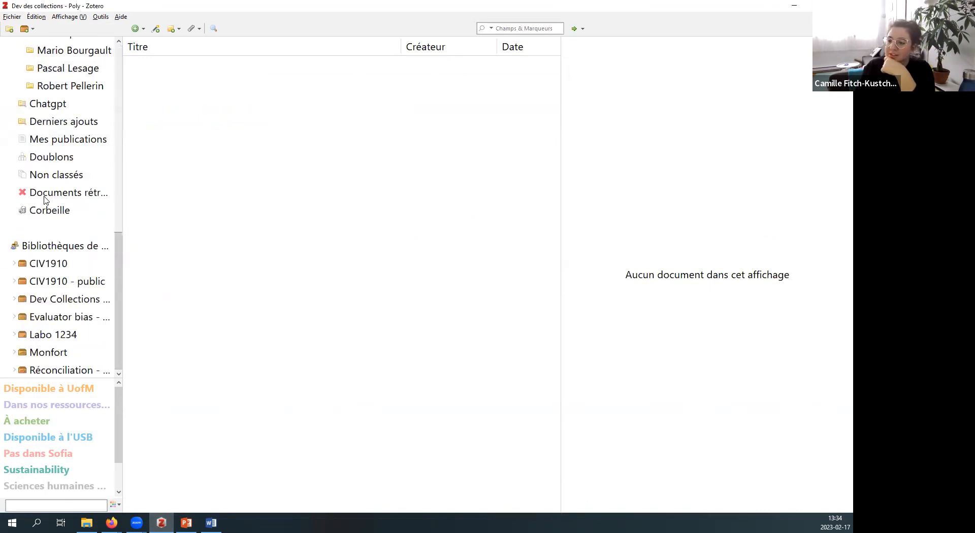
pyautogui.scroll(8, 50, 269)
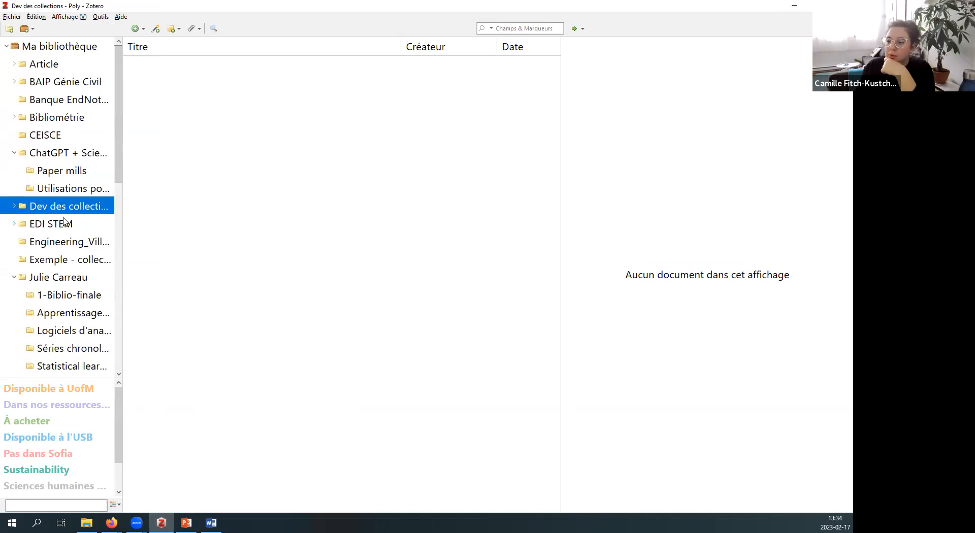
# Step: Expand the "Dev des collections - Poly" collection, open its Civil subcollection and display the tags of the "Charpentes métalliques" book
pyautogui.scroll(-2, 61, 223)
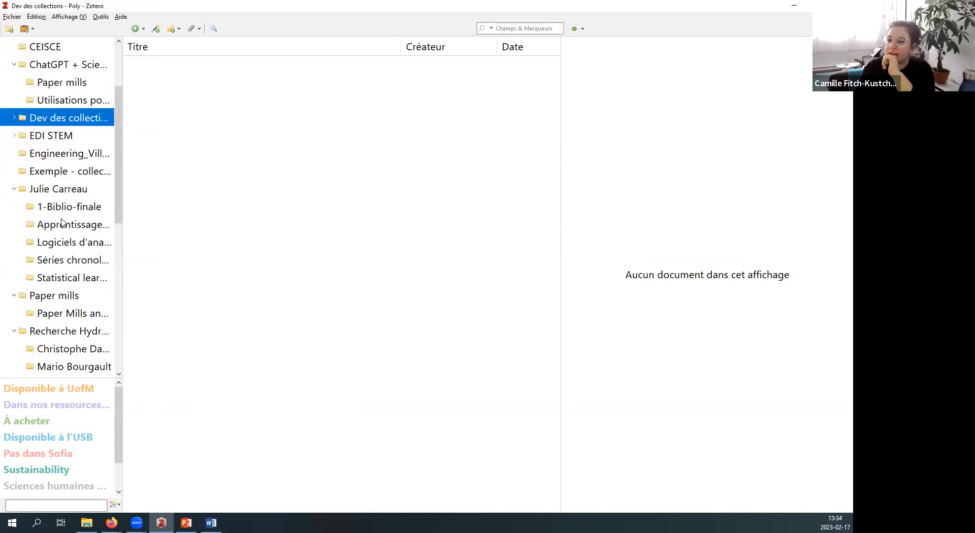
pyautogui.scroll(-2, 61, 222)
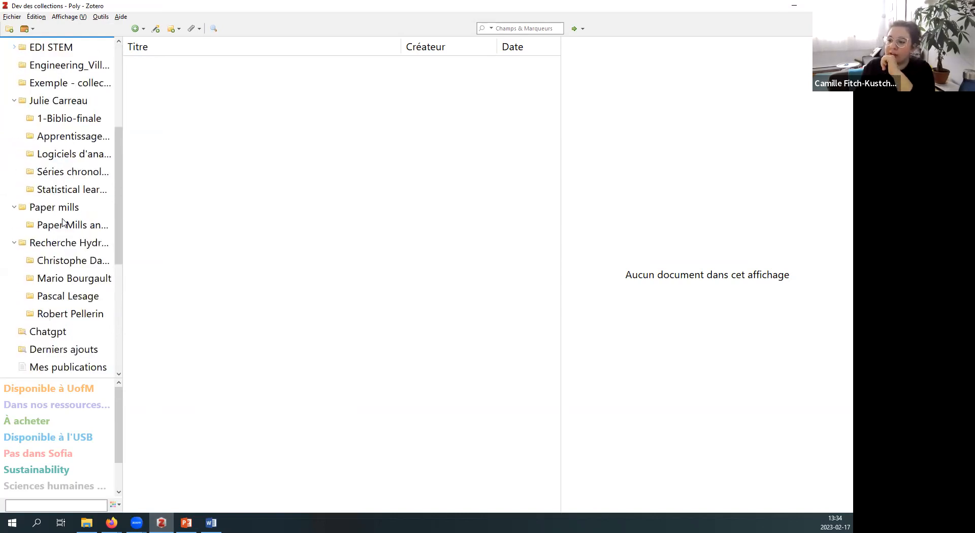
pyautogui.scroll(4, 63, 223)
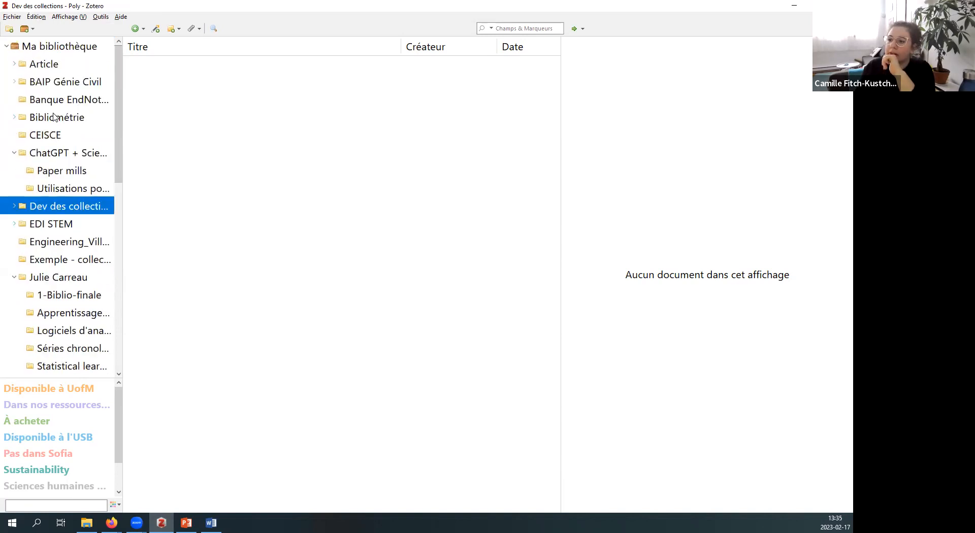
pyautogui.click(15, 207)
pyautogui.scroll(-2, 65, 233)
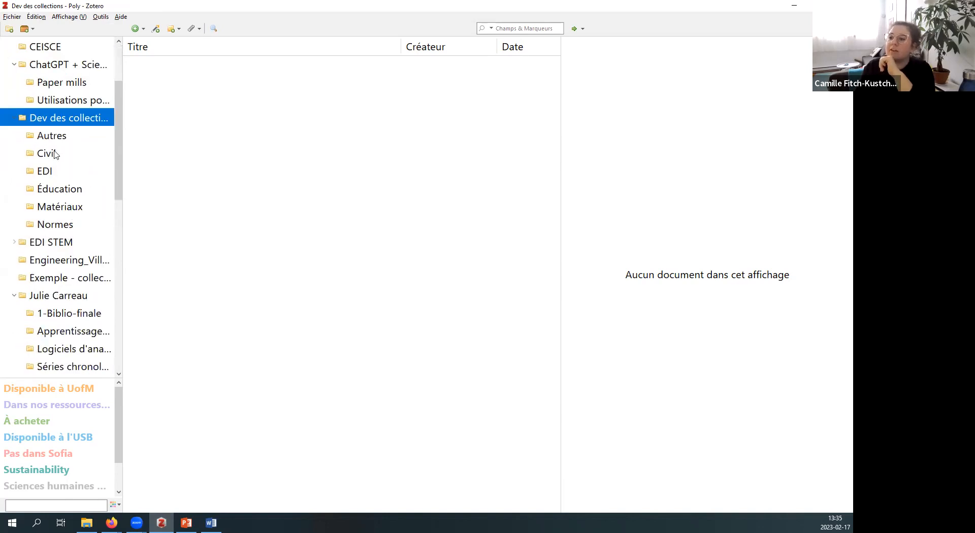
pyautogui.click(65, 155)
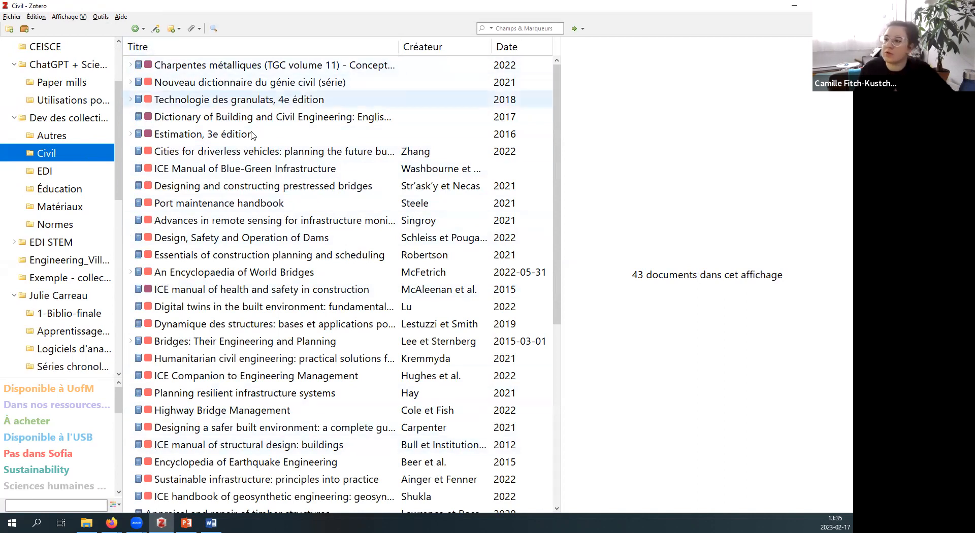
pyautogui.click(280, 65)
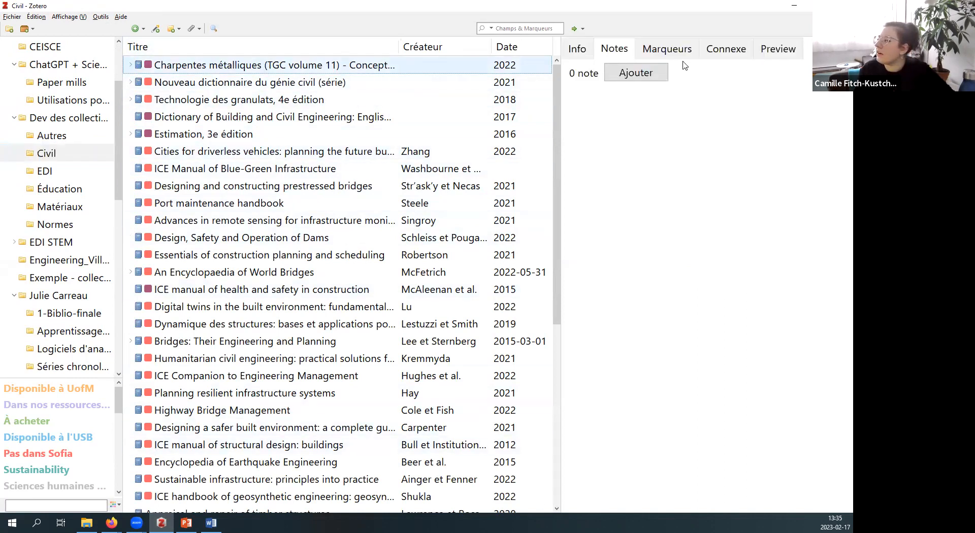
pyautogui.click(672, 49)
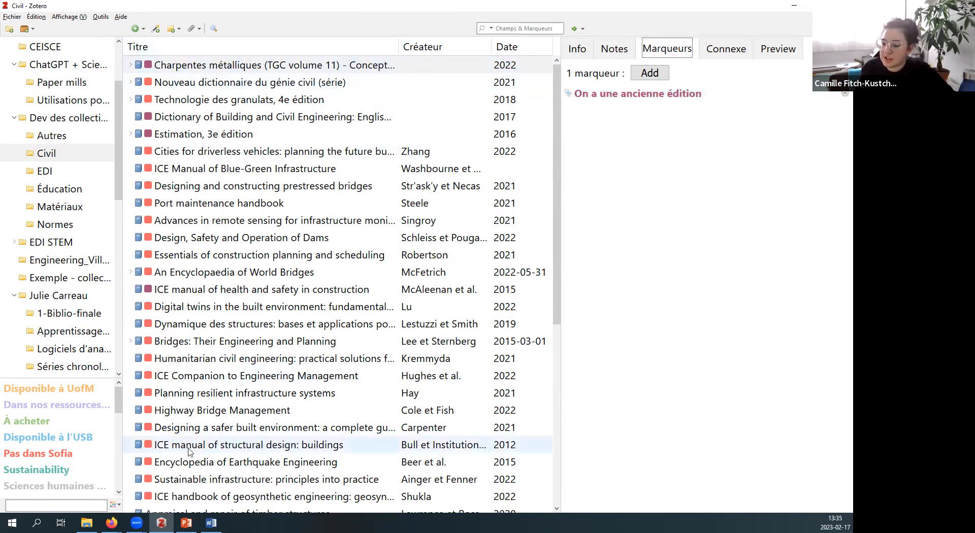
# Step: Filter the tag list by "on" and confirm the purple colour at position 9 for the "On a une ancienne édition" tag
pyautogui.click(62, 505)
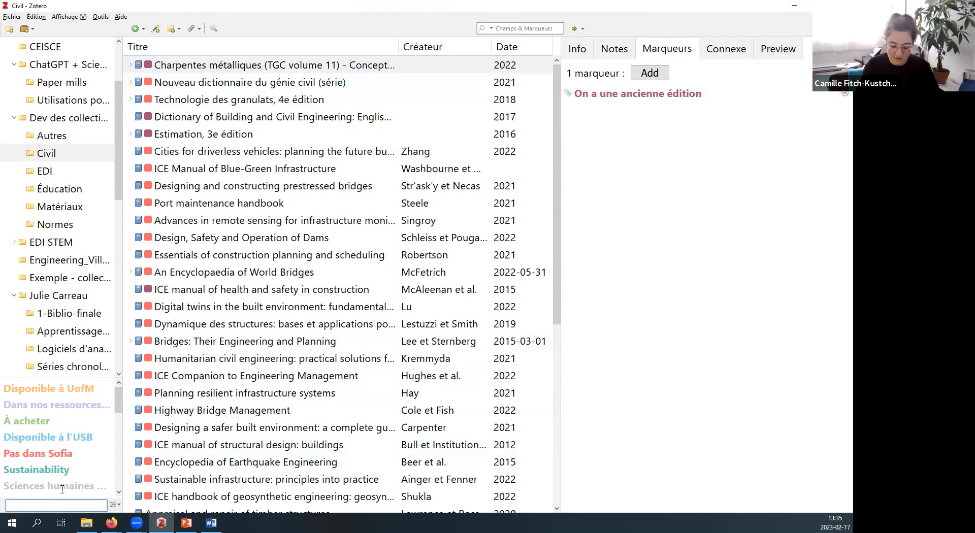
pyautogui.write('on')
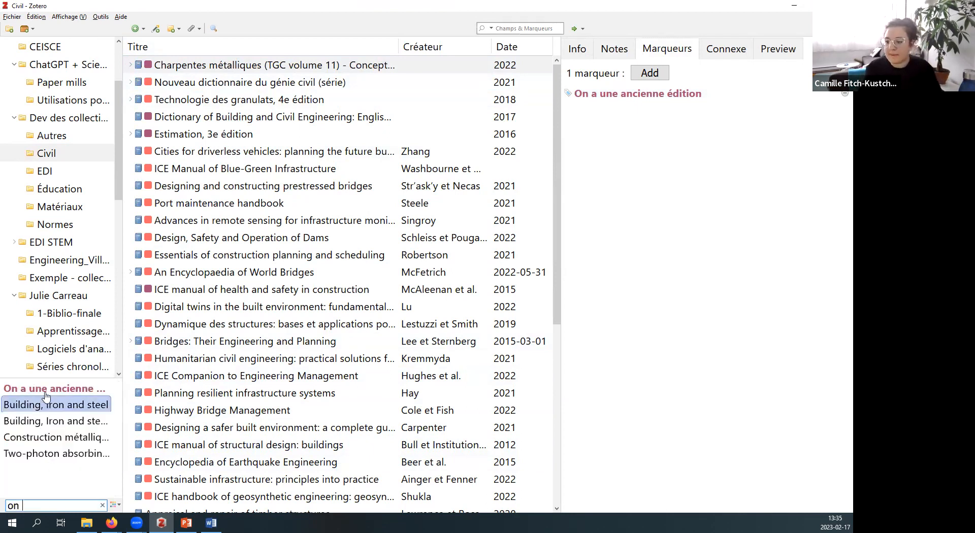
pyautogui.rightClick(47, 392)
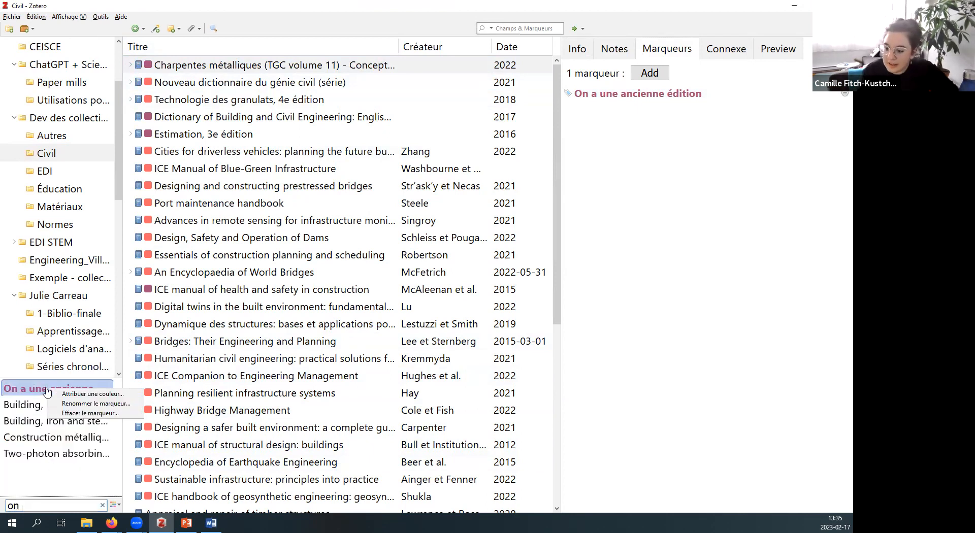
pyautogui.click(96, 395)
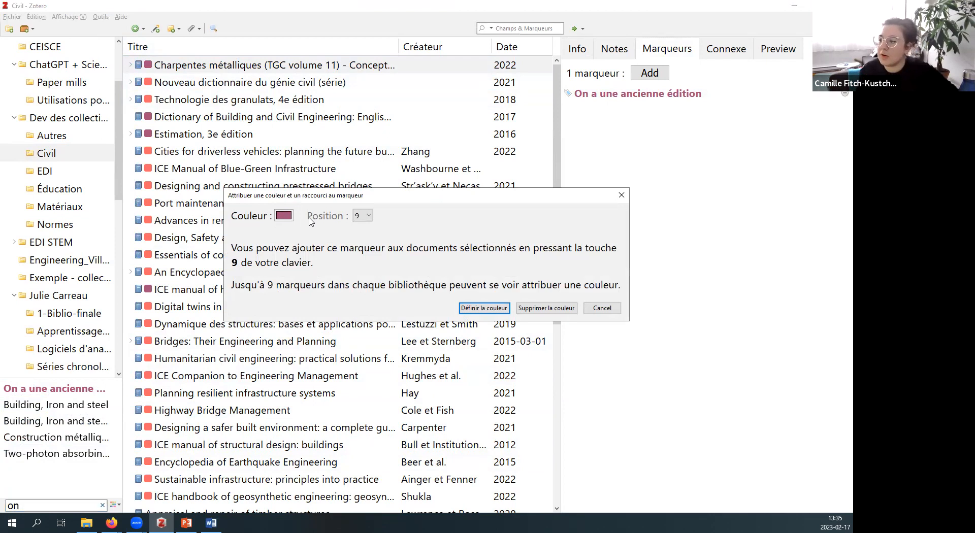
pyautogui.click(506, 306)
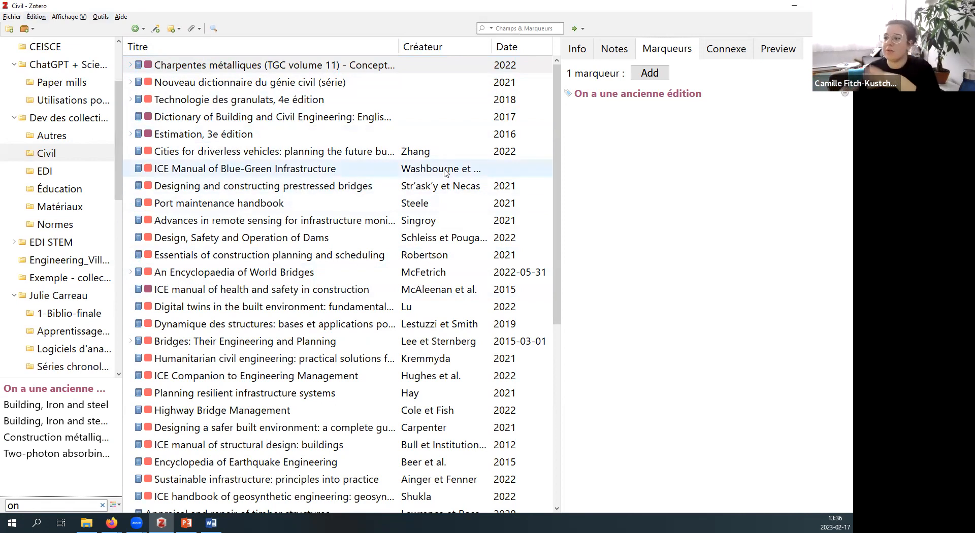
# Step: Display the tags of "Nouveau dictionnaire du génie civil (série)" and look through the Civil items' coloured tags
pyautogui.click(203, 82)
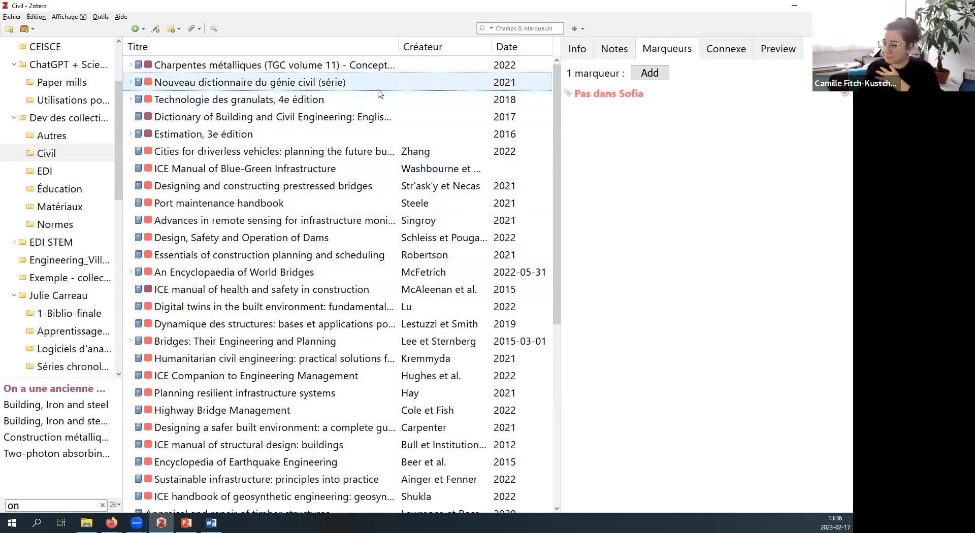
pyautogui.scroll(-3, 198, 228)
pyautogui.scroll(3, 197, 227)
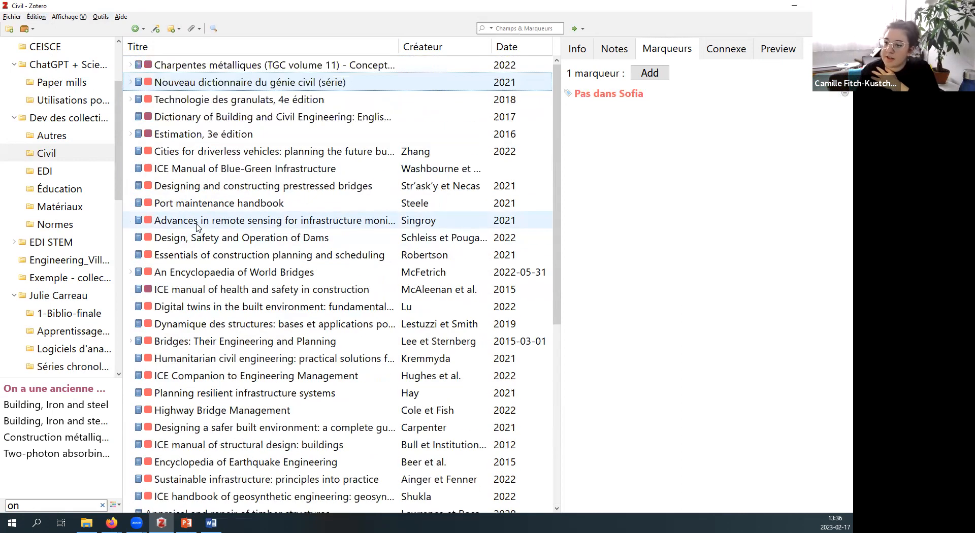
# Step: Display the EDI and Éducation subcollections, and look through the coloured tags on items across "Ma bibliothèque"
pyautogui.click(44, 171)
pyautogui.click(57, 192)
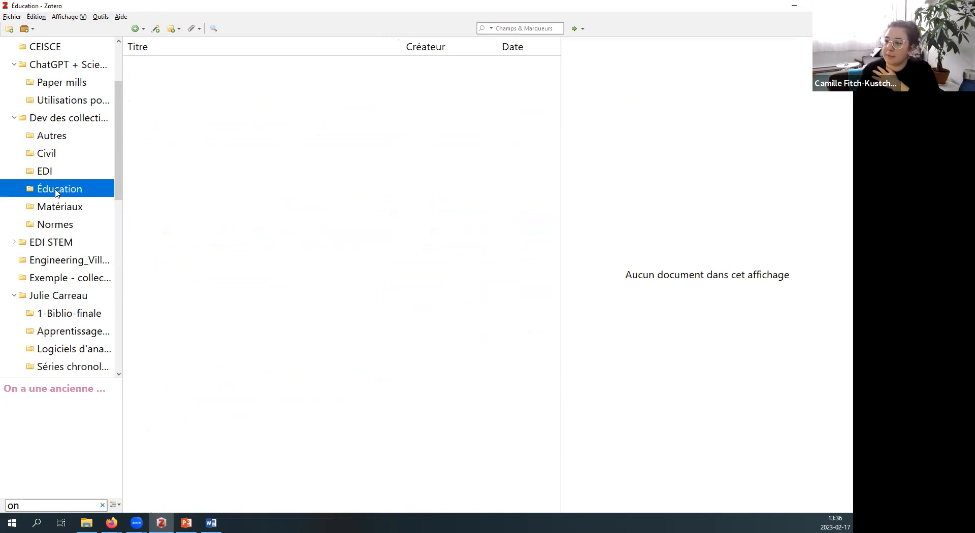
pyautogui.scroll(2, 62, 183)
pyautogui.click(75, 47)
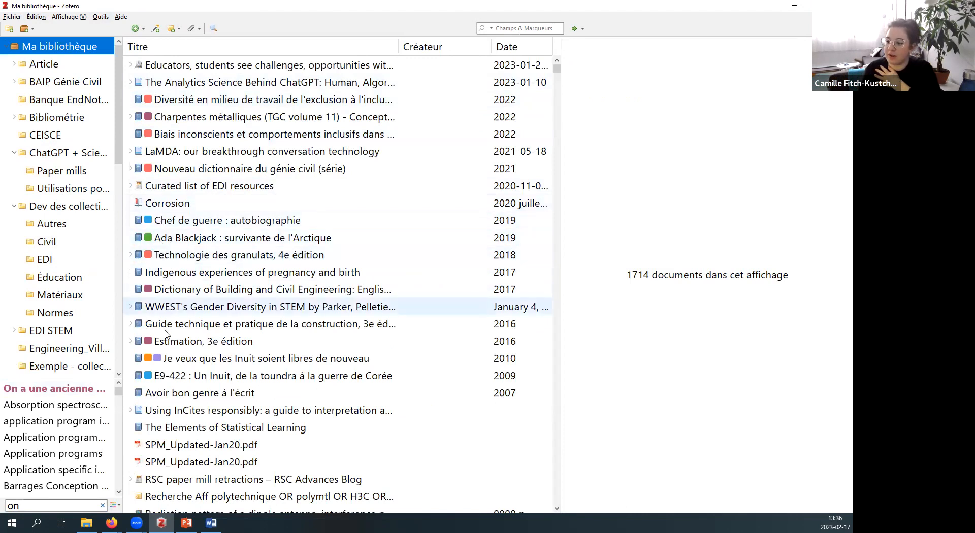
pyautogui.scroll(-5, 236, 347)
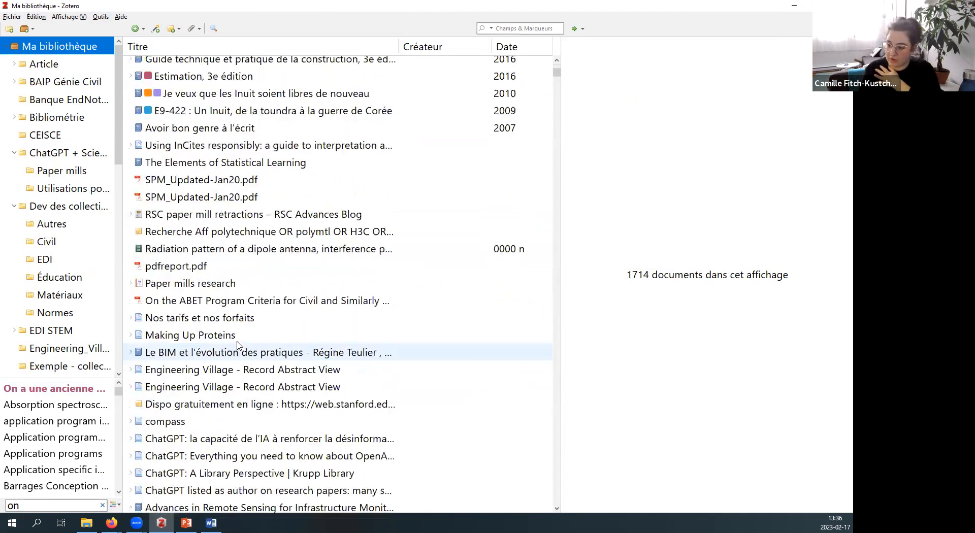
pyautogui.scroll(3, 234, 285)
pyautogui.scroll(2, 234, 287)
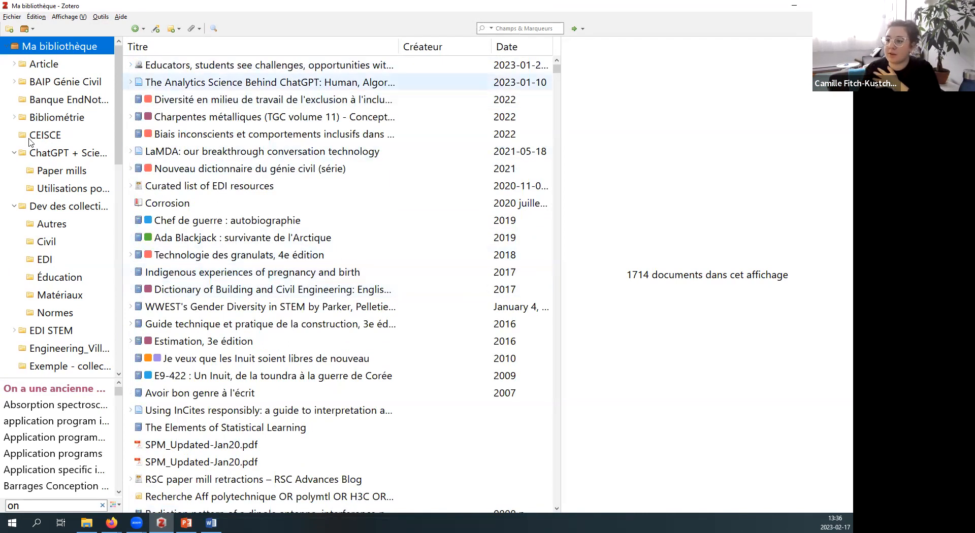
# Step: Add the tag "Vidéo" to "Can ChatGPT Write Your Next Scientific Paper?" in the "ChatGPT + Science" collection
pyautogui.click(56, 153)
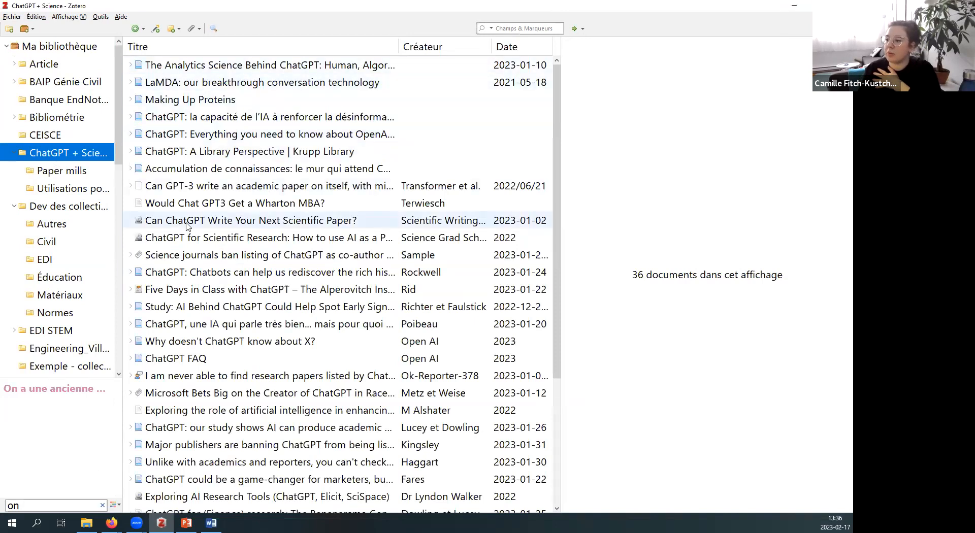
pyautogui.click(221, 225)
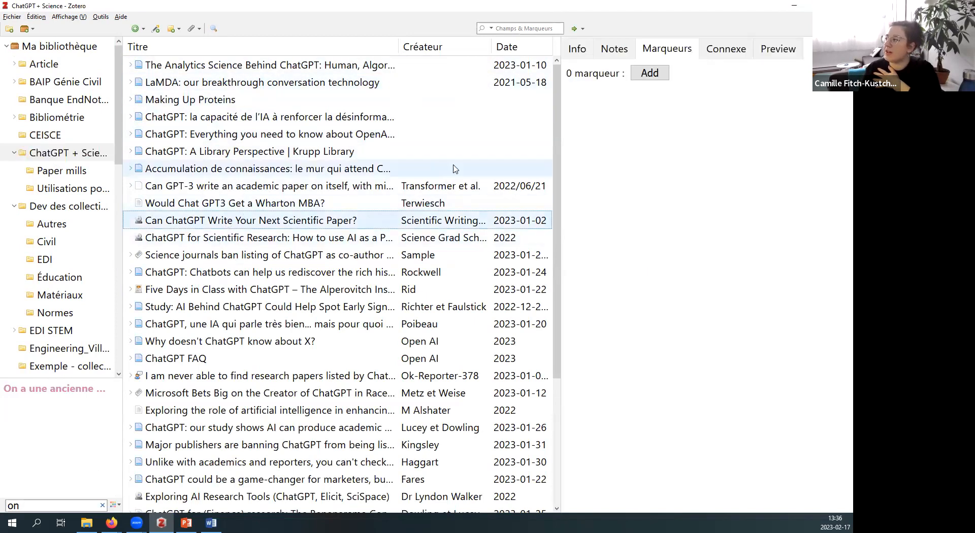
pyautogui.click(650, 72)
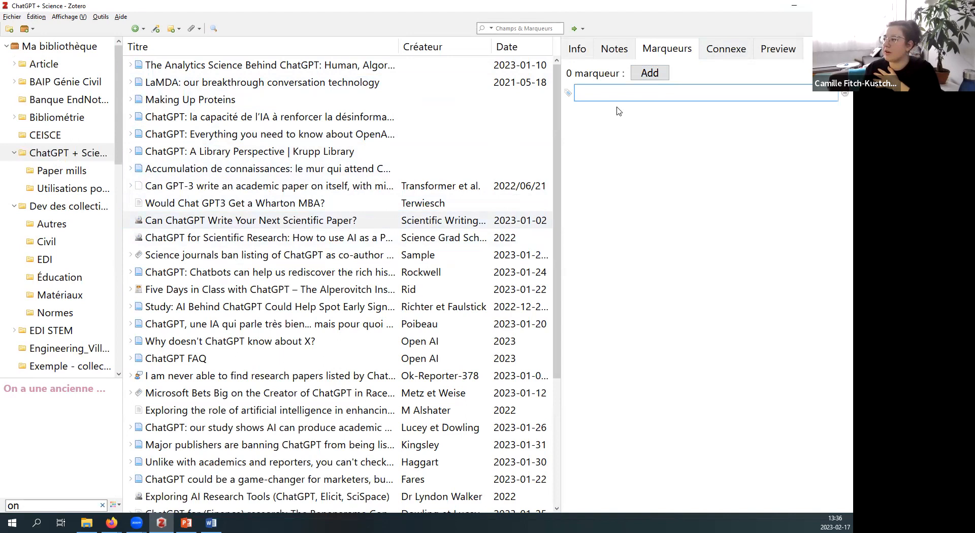
pyautogui.write('Vidéo')
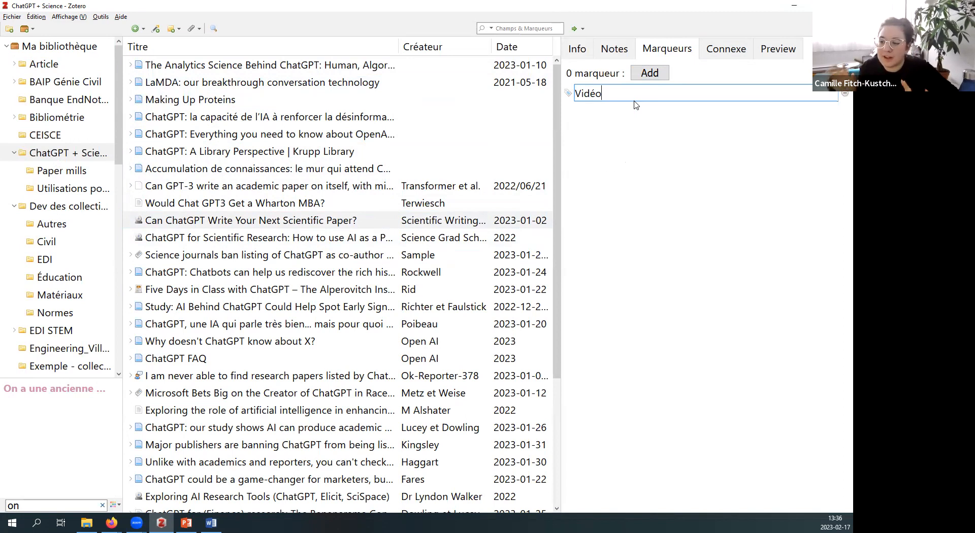
pyautogui.press('Return')
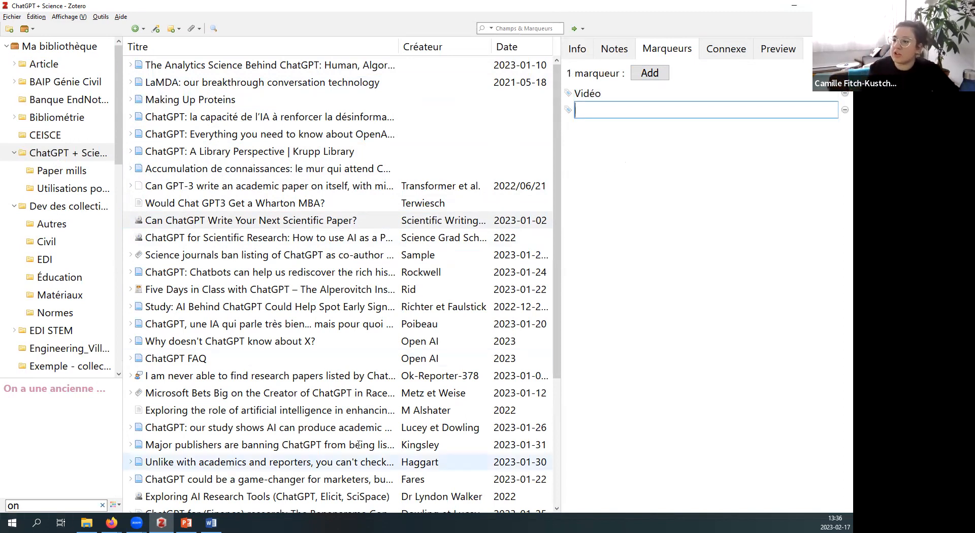
# Step: Search the tags of the whole "Ma bibliothèque" for "vid" and filter the items by the "Vidéo" tag
pyautogui.click(67, 46)
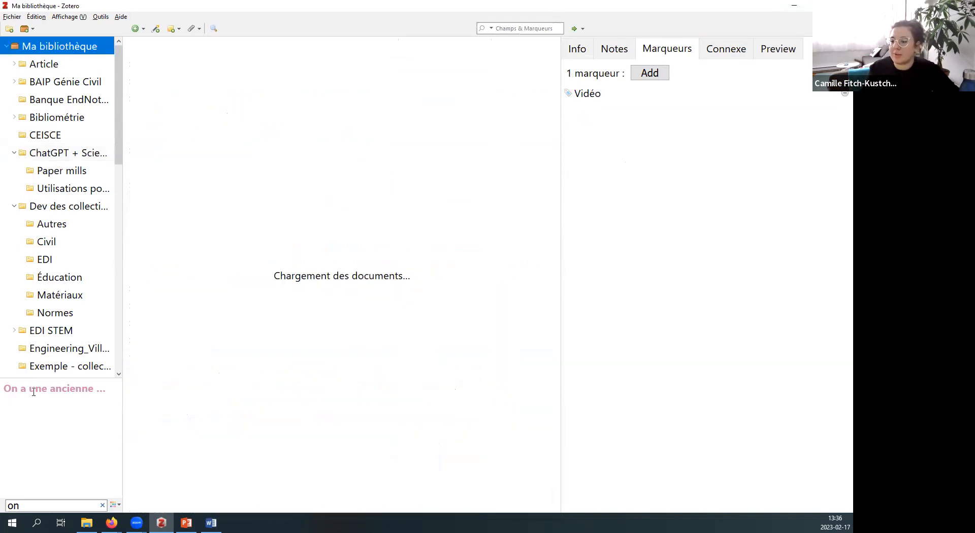
pyautogui.click(32, 506)
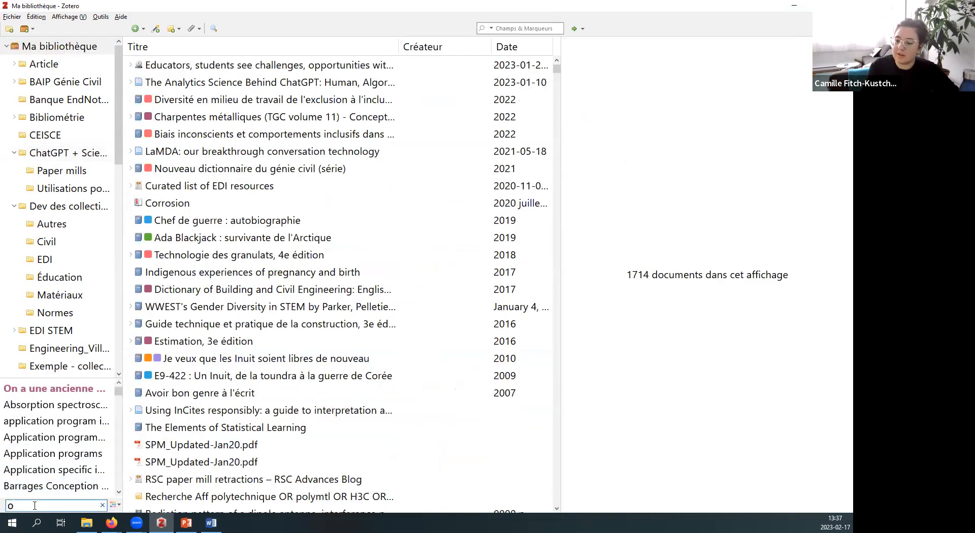
pyautogui.press('BackSpace')
pyautogui.write('vid')
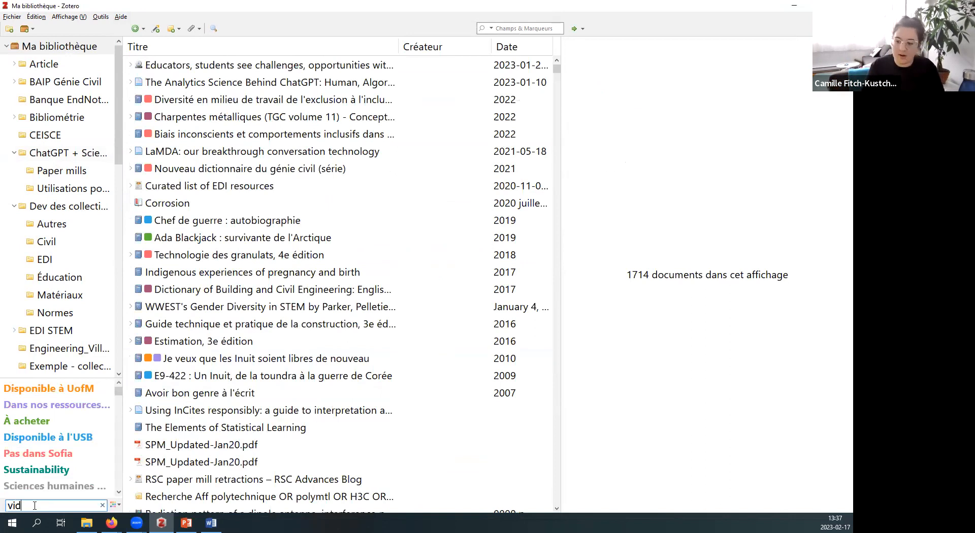
pyautogui.write('e')
pyautogui.press('BackSpace')
pyautogui.click(15, 389)
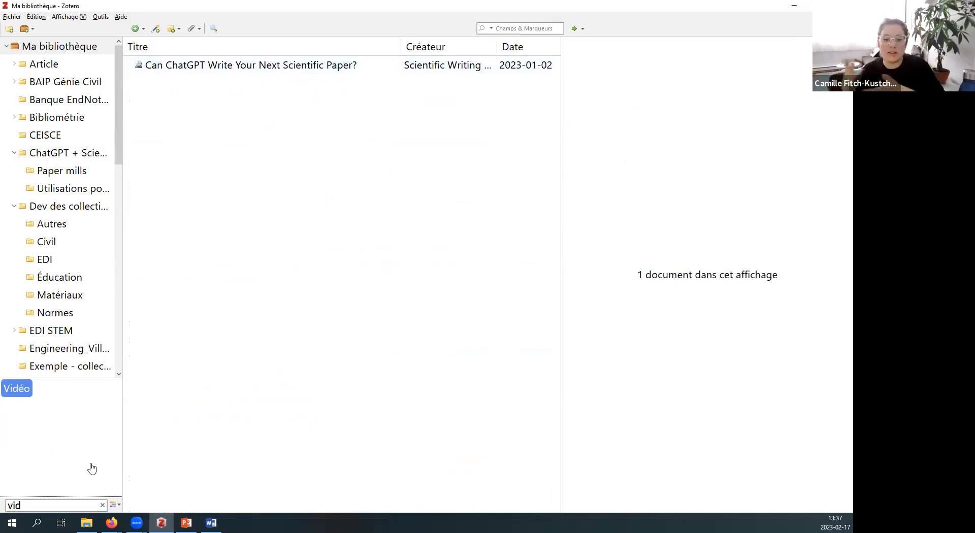
# Step: Clear the tag search, return to the "ChatGPT + Science" collection and look through its full tag list
pyautogui.click(102, 506)
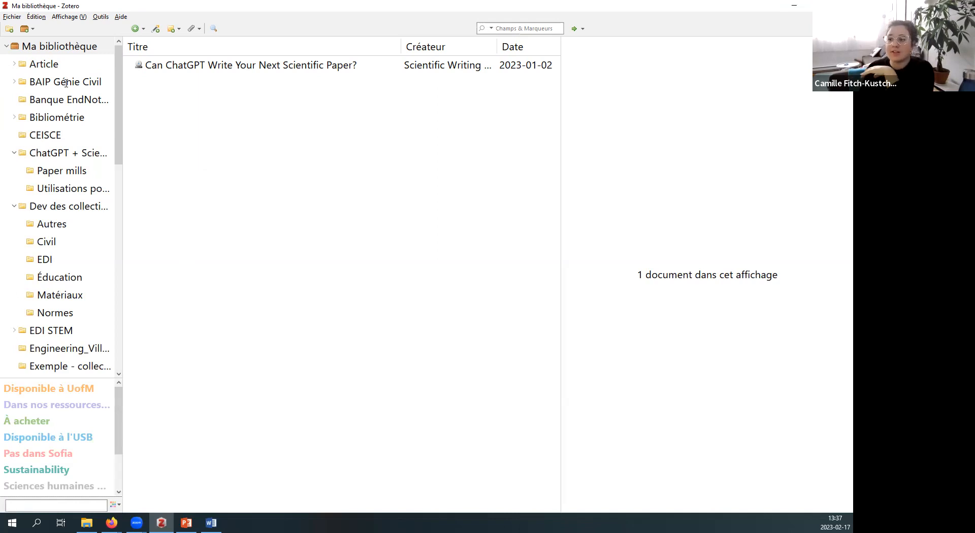
pyautogui.click(61, 168)
pyautogui.click(61, 153)
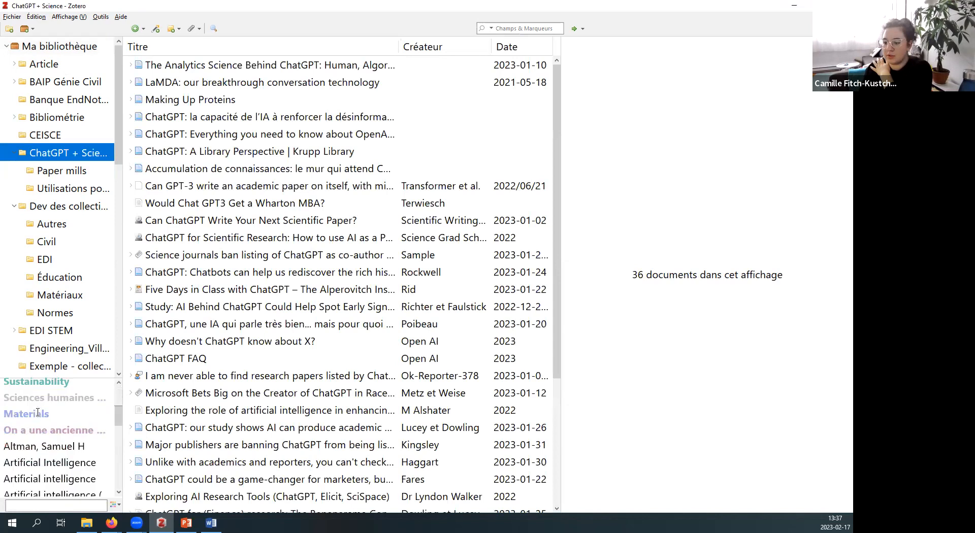
pyautogui.scroll(-3, 38, 412)
pyautogui.scroll(-3, 80, 425)
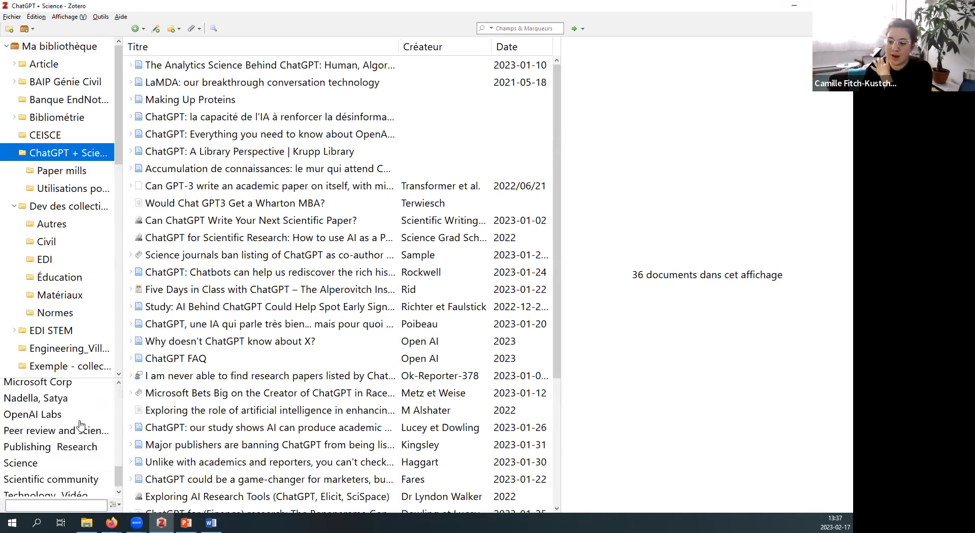
pyautogui.scroll(-1, 80, 424)
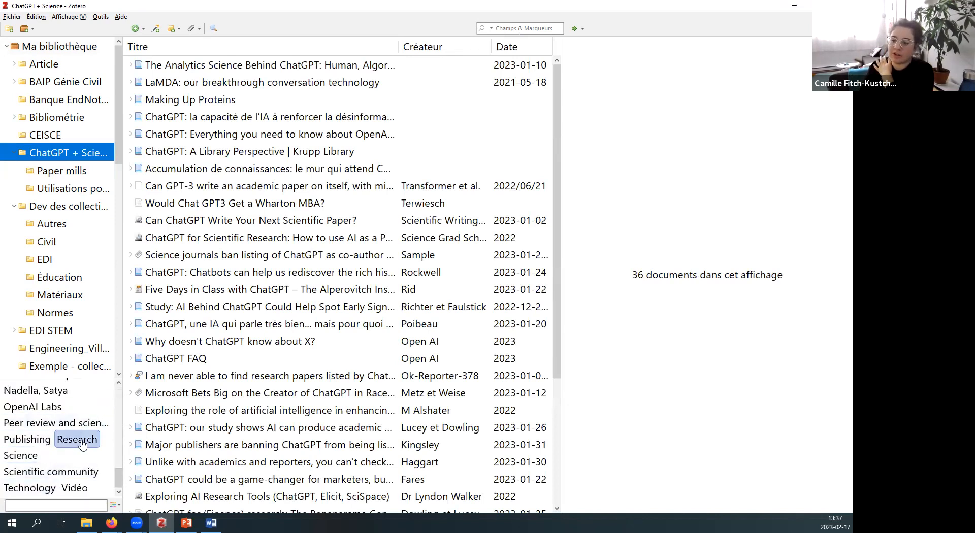
pyautogui.scroll(8, 51, 432)
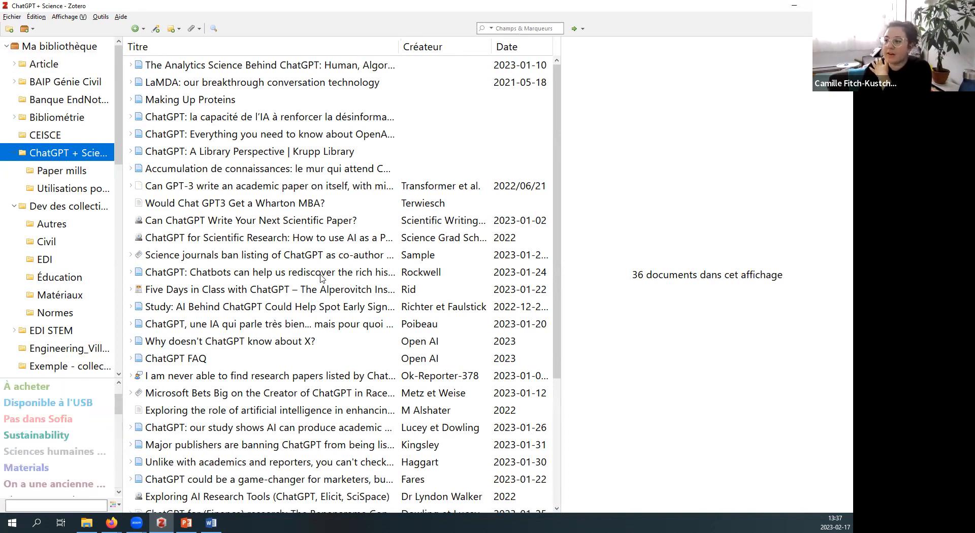
# Step: Check the tags of "Would Chat GPT3 Get a Wharton MBA?", "ChatGPT is fun, but not an author" and "'Arms race with automation'"
pyautogui.click(265, 204)
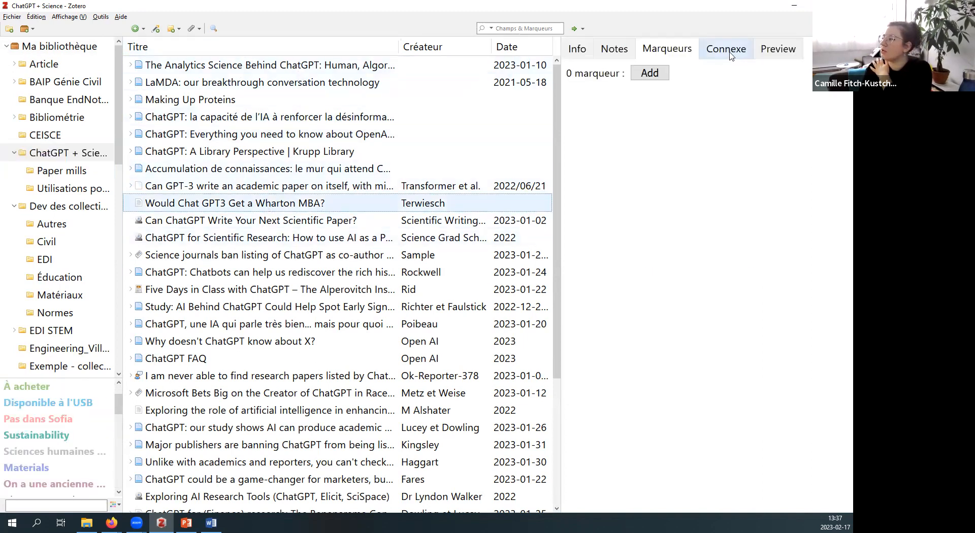
pyautogui.scroll(-3, 207, 345)
pyautogui.click(219, 401)
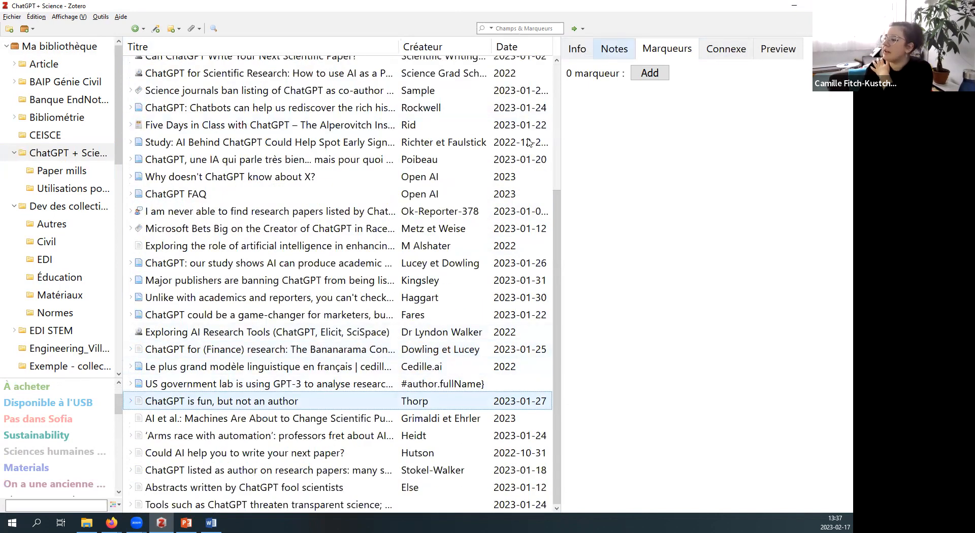
pyautogui.click(198, 437)
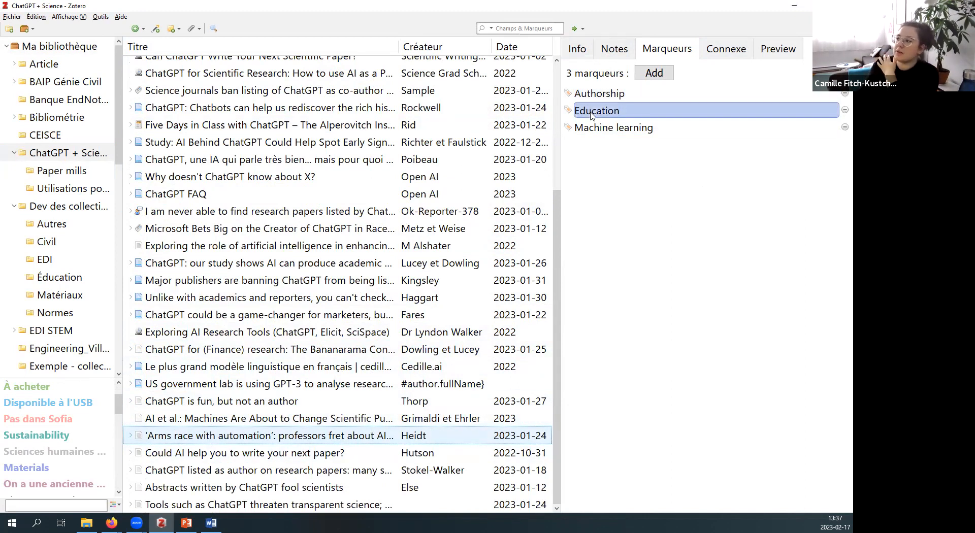
# Step: Remove the Authorship, Education and Machine learning tags from "'Arms race with automation'" and hide automatically added tags in the tag selector
pyautogui.click(843, 93)
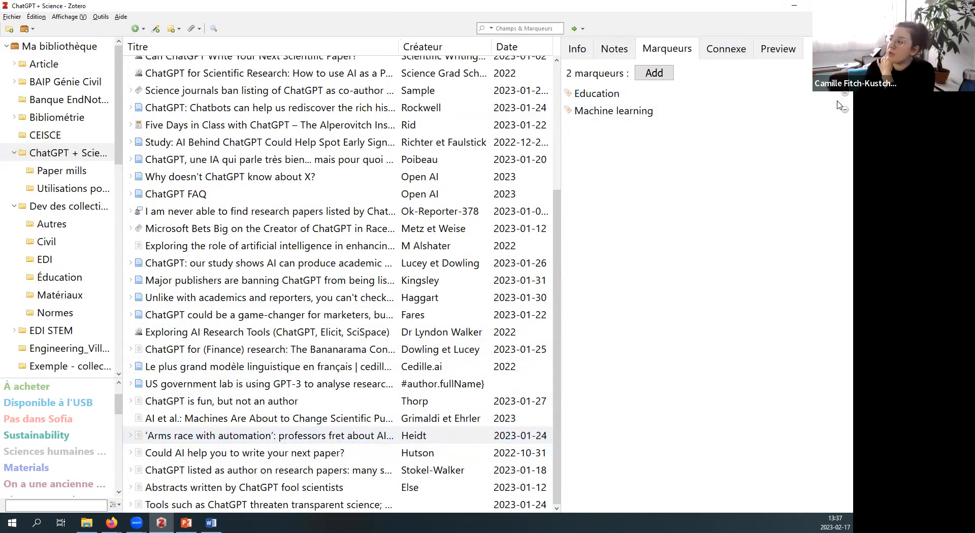
pyautogui.click(843, 94)
pyautogui.click(844, 94)
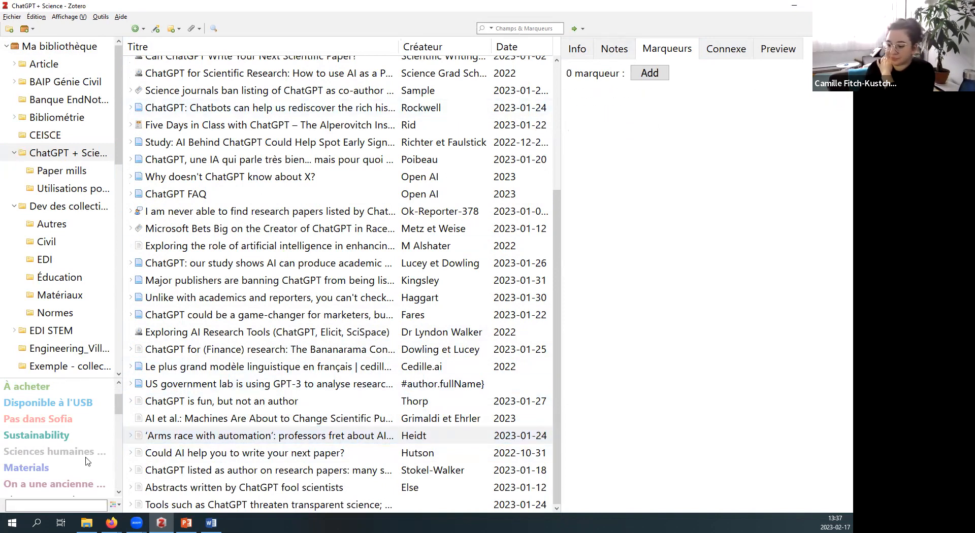
pyautogui.click(113, 505)
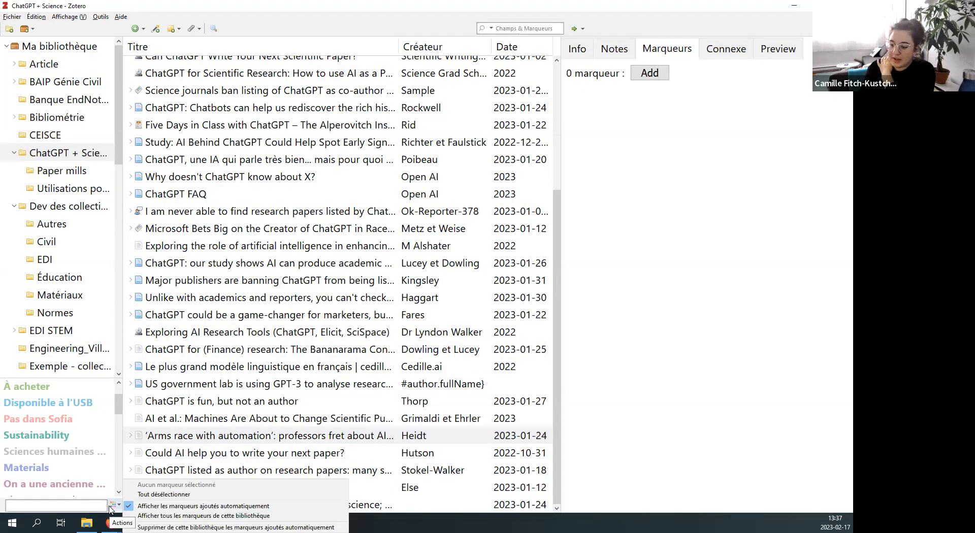
pyautogui.click(147, 506)
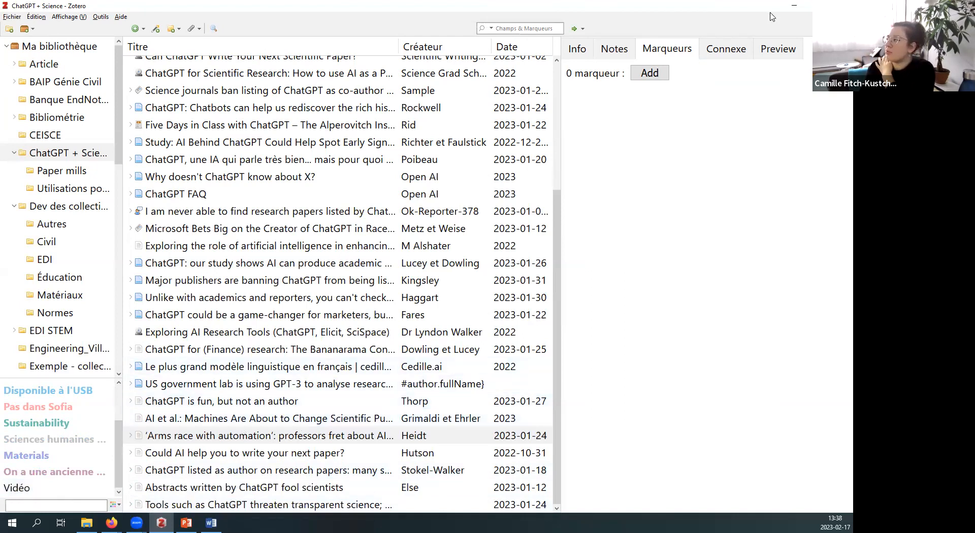
# Step: Switch to the PowerPoint presentation "Zotero_étudiants 2023" and start the slide show from slide 42, "ORGANISATION-DOUBLONS"
pyautogui.click(792, 9)
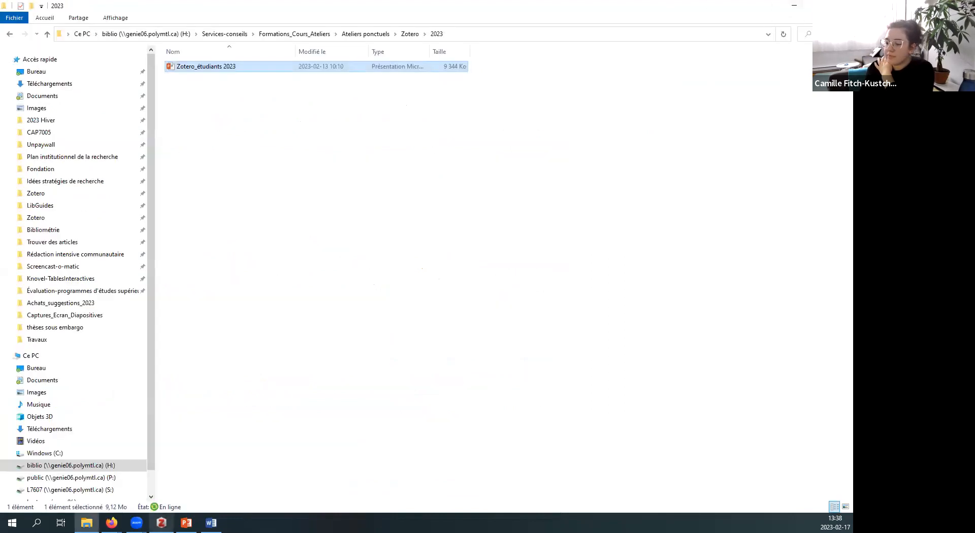
pyautogui.click(186, 523)
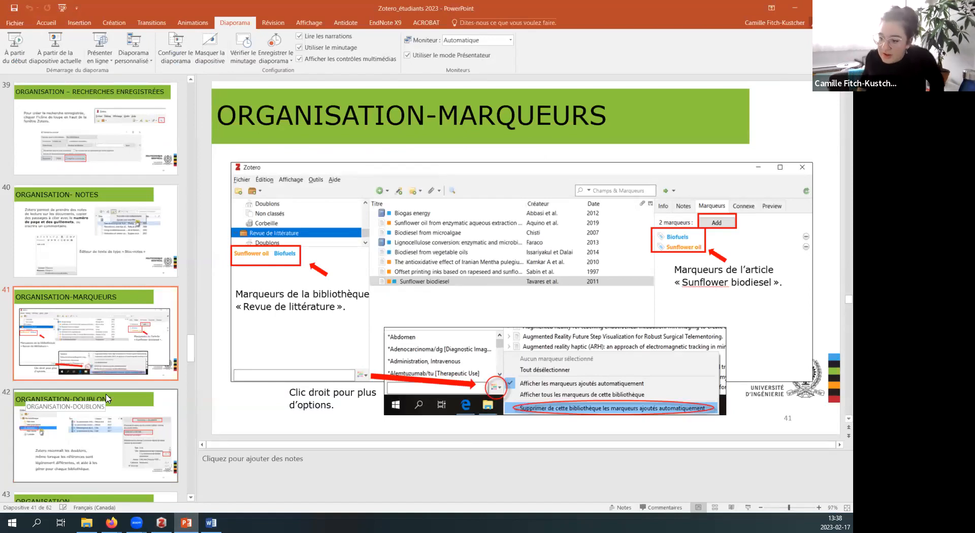
pyautogui.click(131, 451)
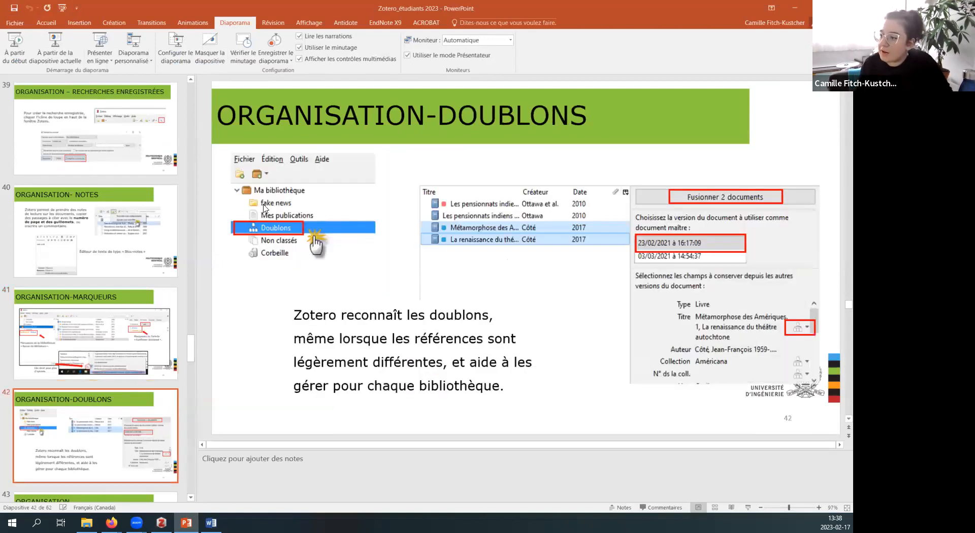
pyautogui.click(65, 49)
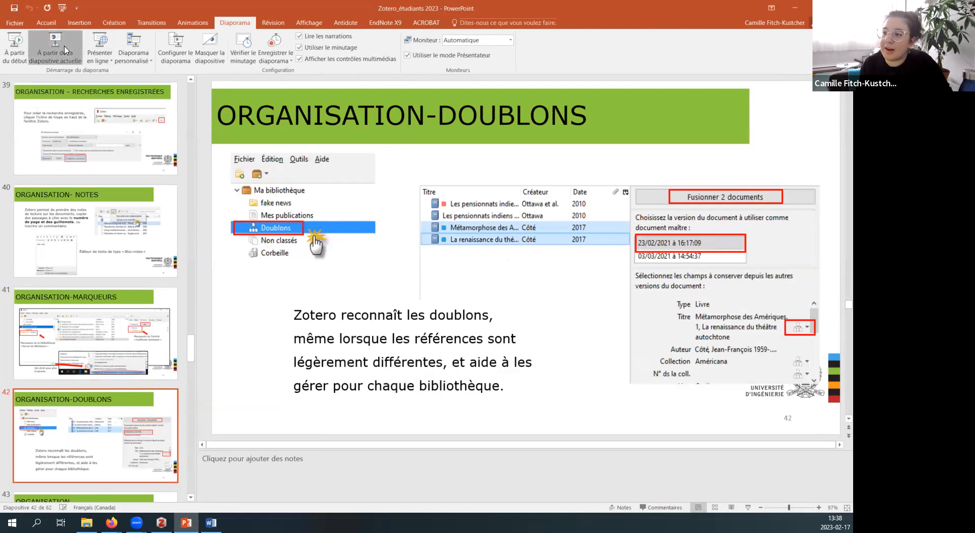
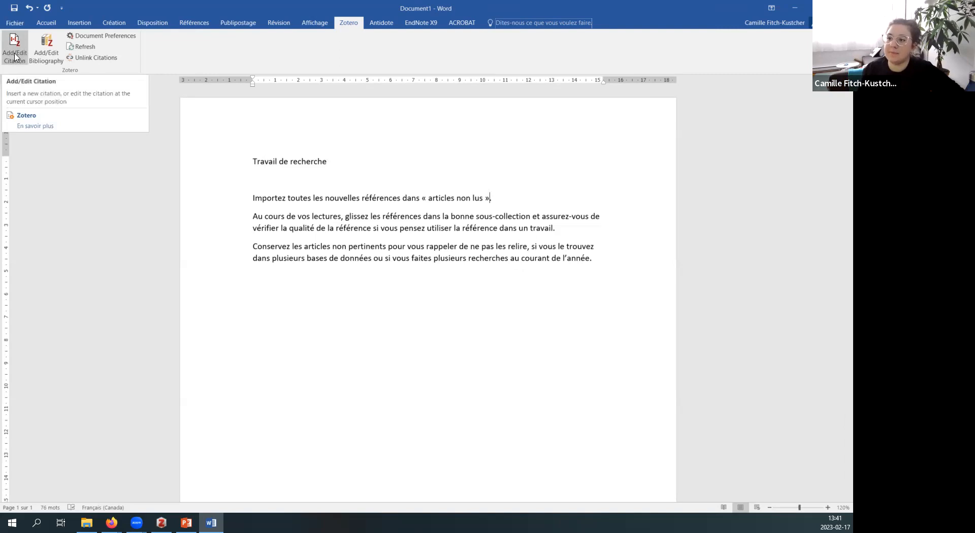
# Step: Start a Zotero citation after « articles non lus » in the Word document, with the American Psychological Association (APA) 7th edition style
pyautogui.click(15, 56)
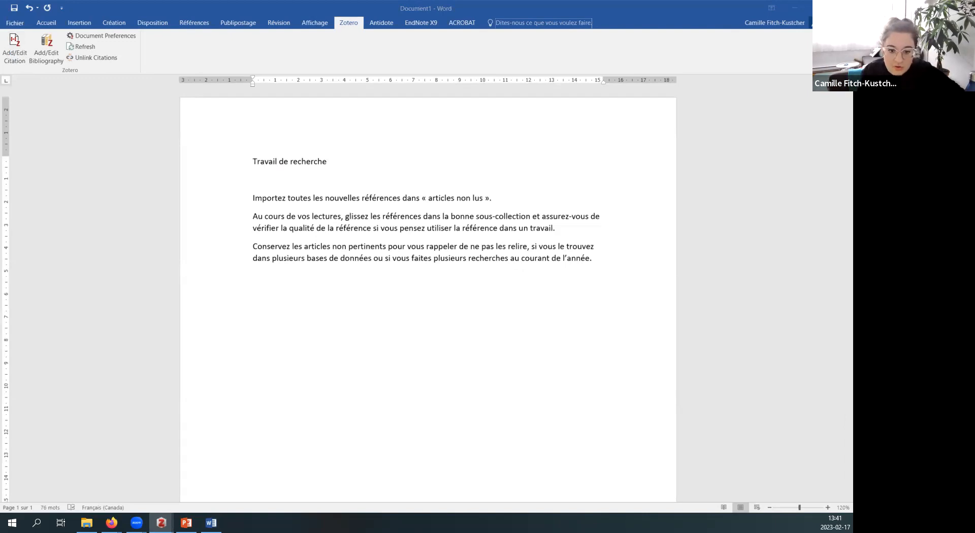
pyautogui.click(490, 198)
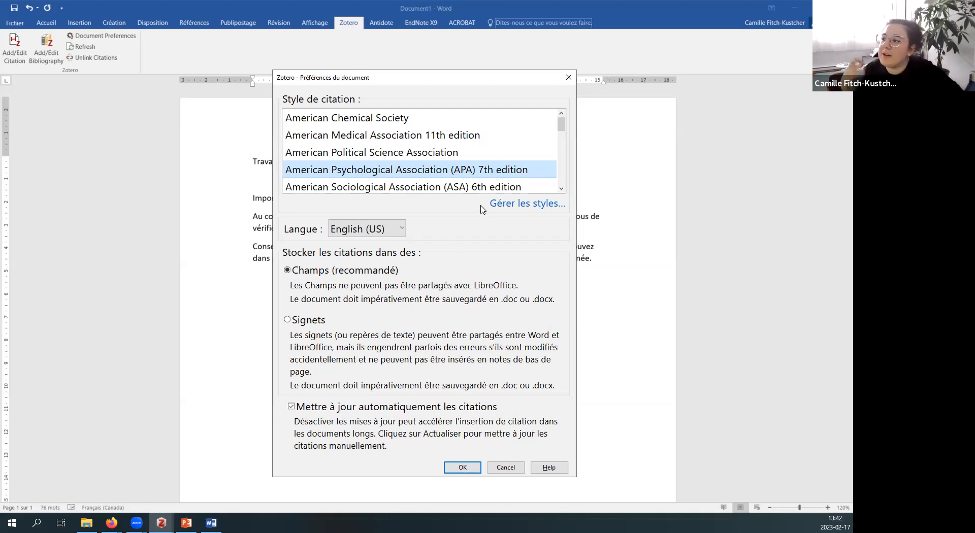
pyautogui.scroll(-1, 359, 135)
pyautogui.scroll(-10, 359, 135)
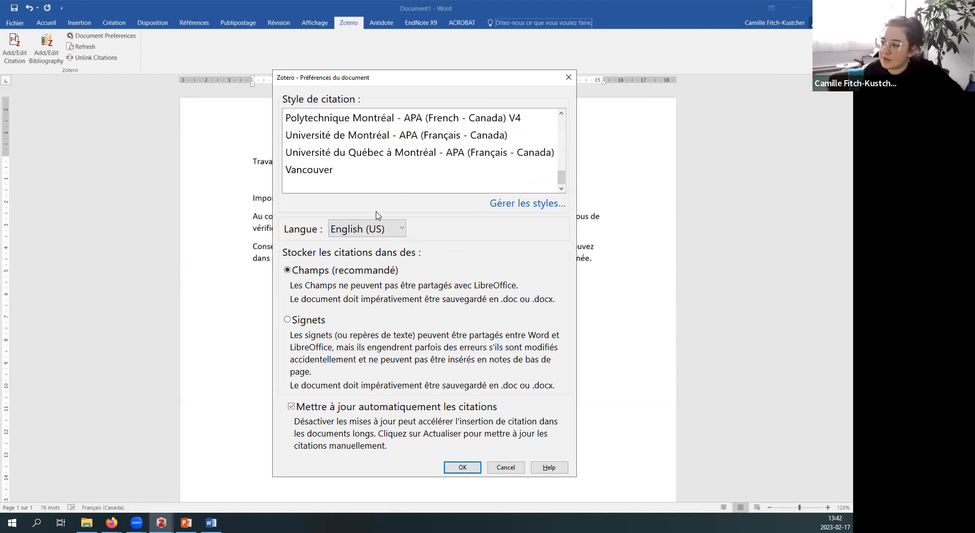
pyautogui.scroll(1, 404, 184)
pyautogui.scroll(3, 405, 184)
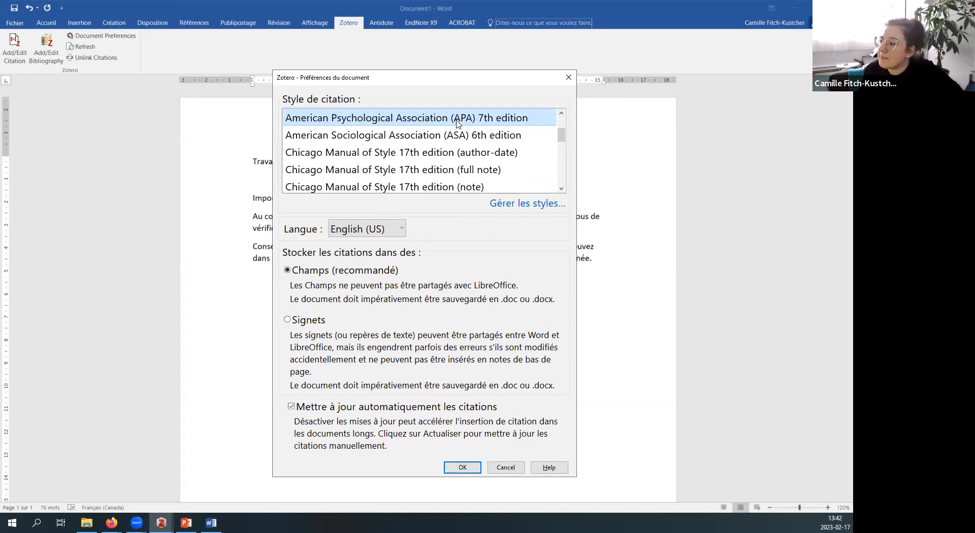
pyautogui.click(463, 467)
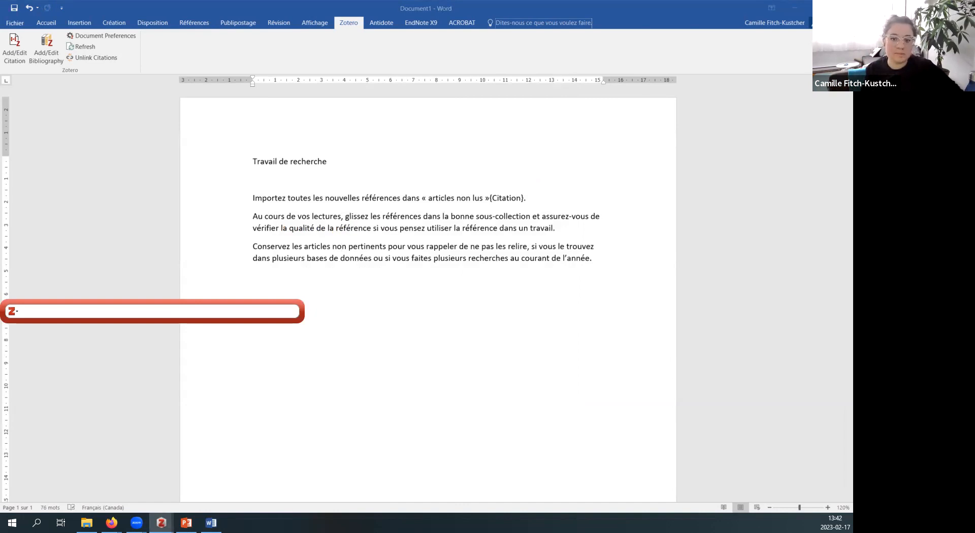
# Step: Search the library for "chatgpt" and insert "Abstracts written by ChatGPT fool scientists" as the citation after « articles non lus »
pyautogui.moveTo(105, 302); pyautogui.dragTo(300, 286)
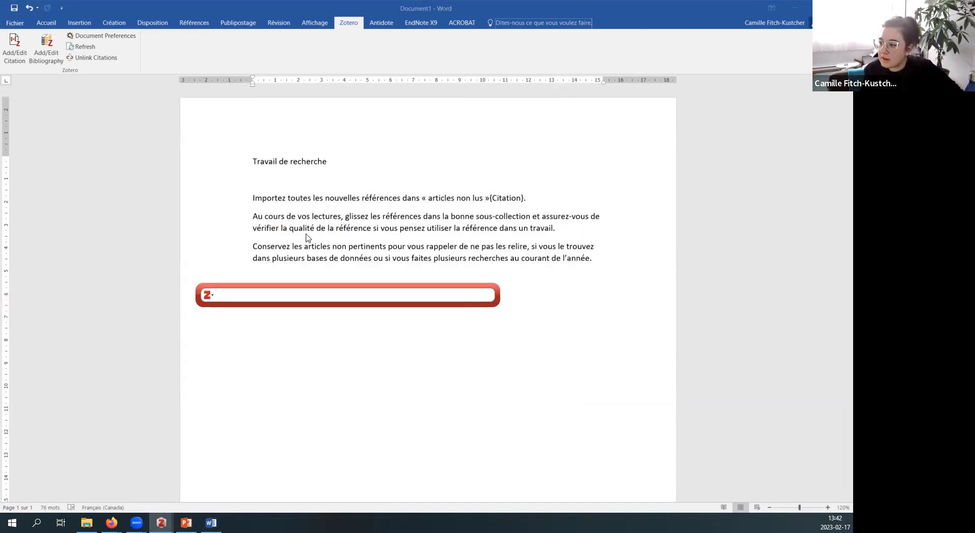
pyautogui.moveTo(241, 285); pyautogui.dragTo(271, 275)
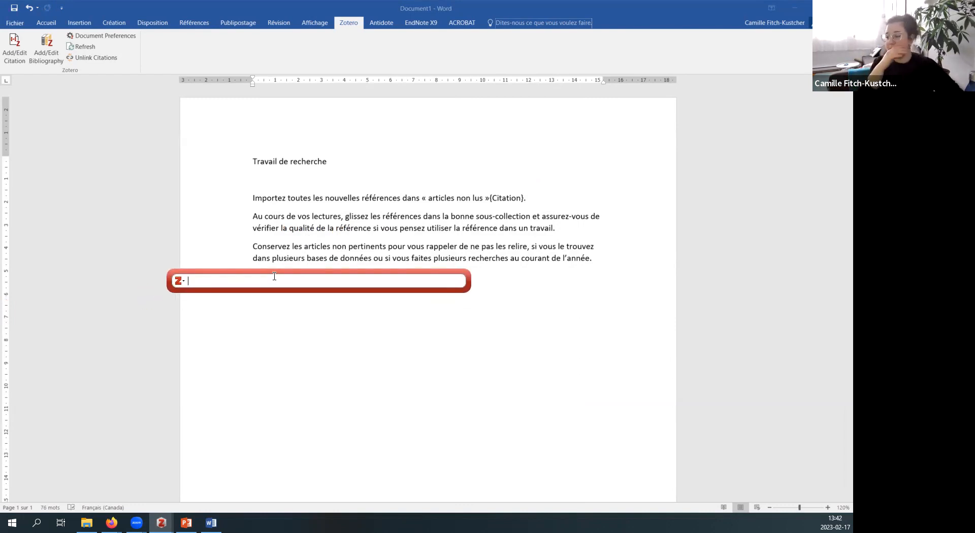
pyautogui.write('cha')
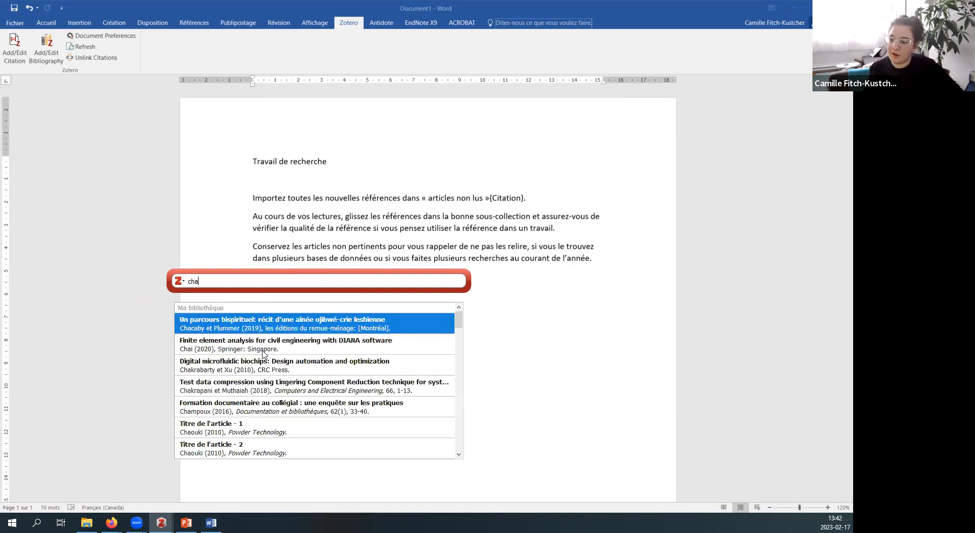
pyautogui.scroll(-2, 260, 392)
pyautogui.scroll(-3, 260, 391)
pyautogui.scroll(5, 264, 395)
pyautogui.write('tgpt')
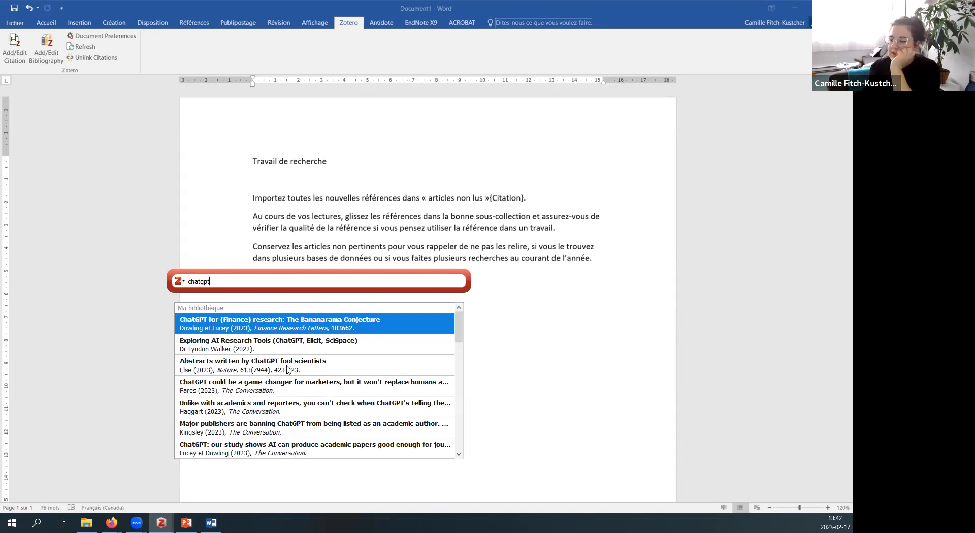
pyautogui.click(255, 366)
pyautogui.press('Return')
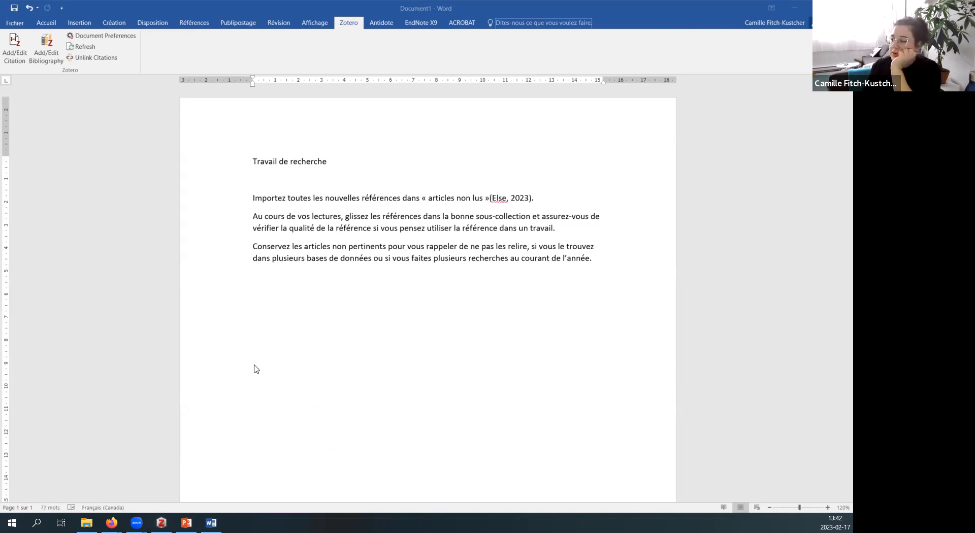
# Step: Insert a space before the citation after « articles non lus » and edit the citation to refer to page 423
pyautogui.click(489, 197)
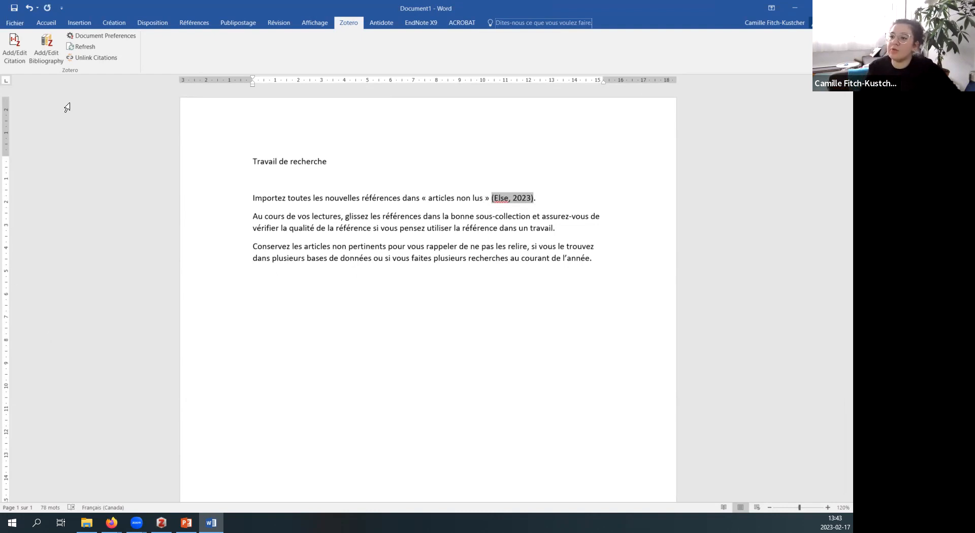
pyautogui.click(18, 57)
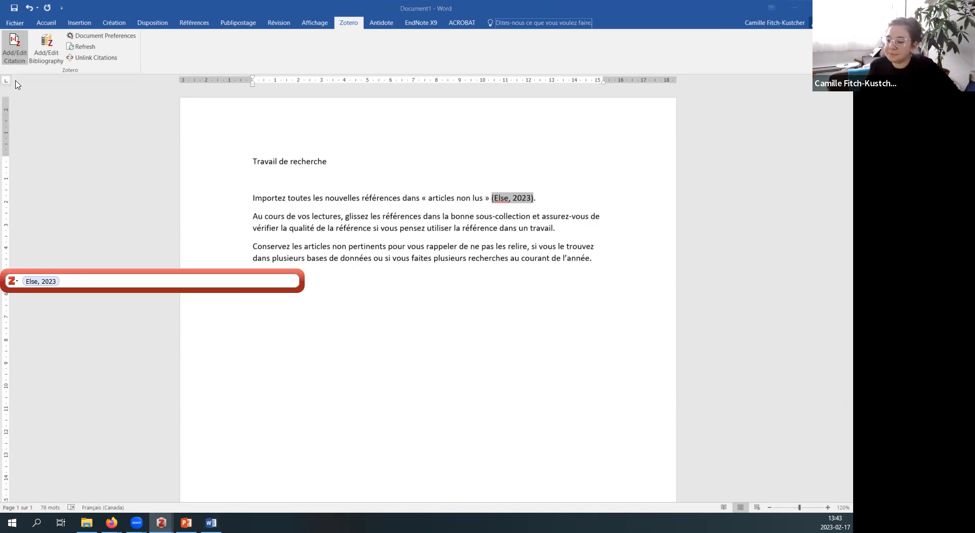
pyautogui.click(33, 283)
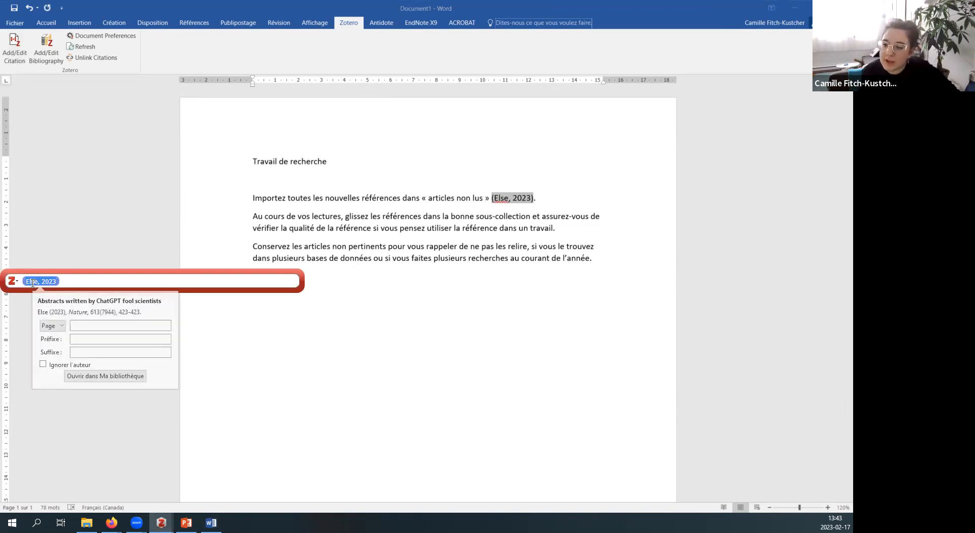
pyautogui.click(94, 328)
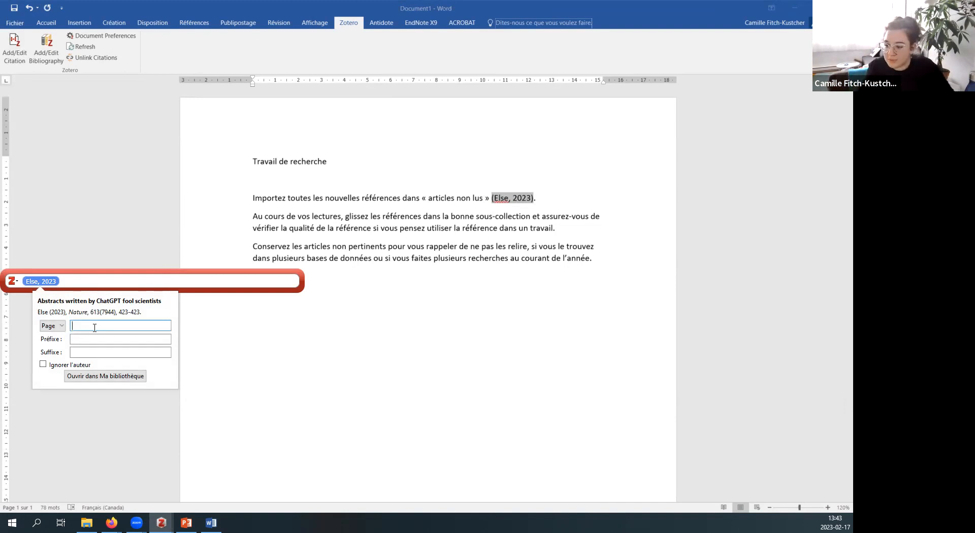
pyautogui.write('423')
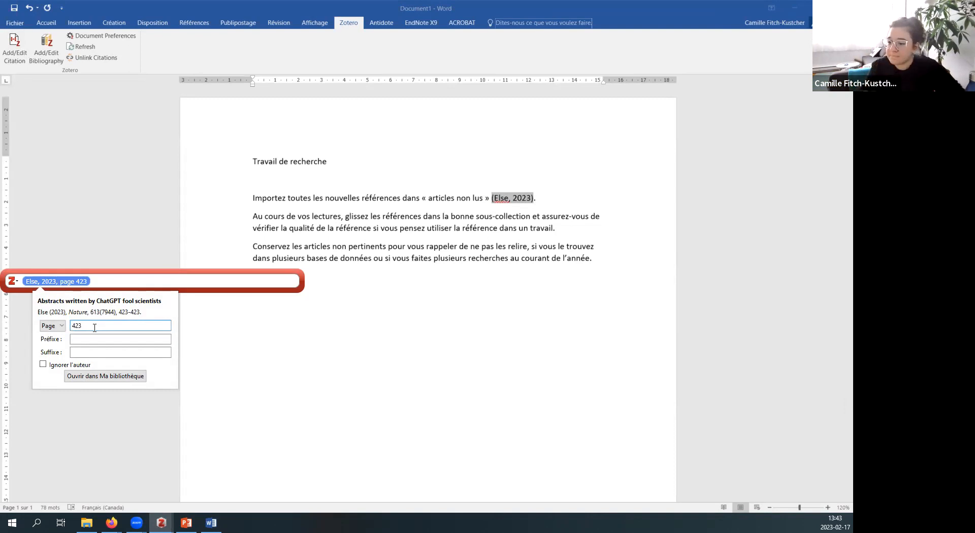
pyautogui.press('Return')
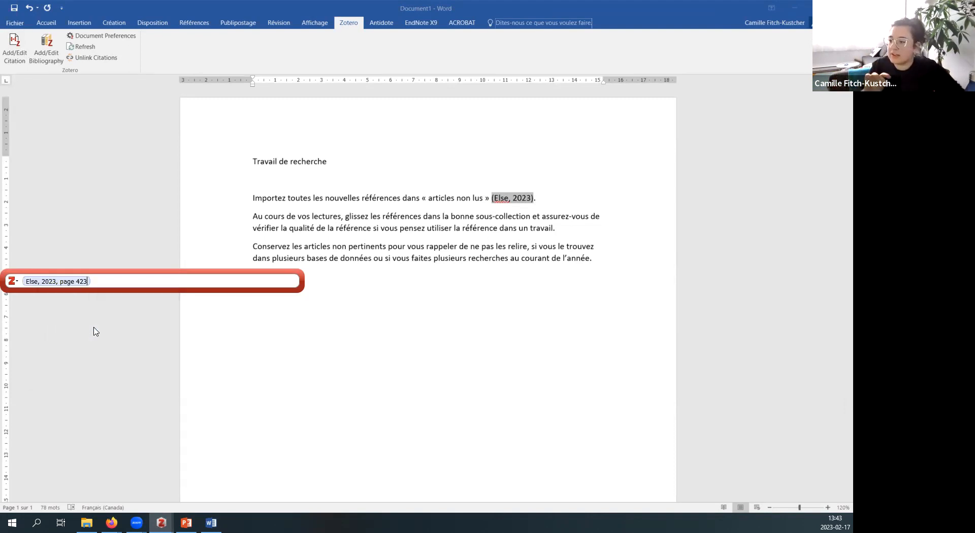
pyautogui.press('Return')
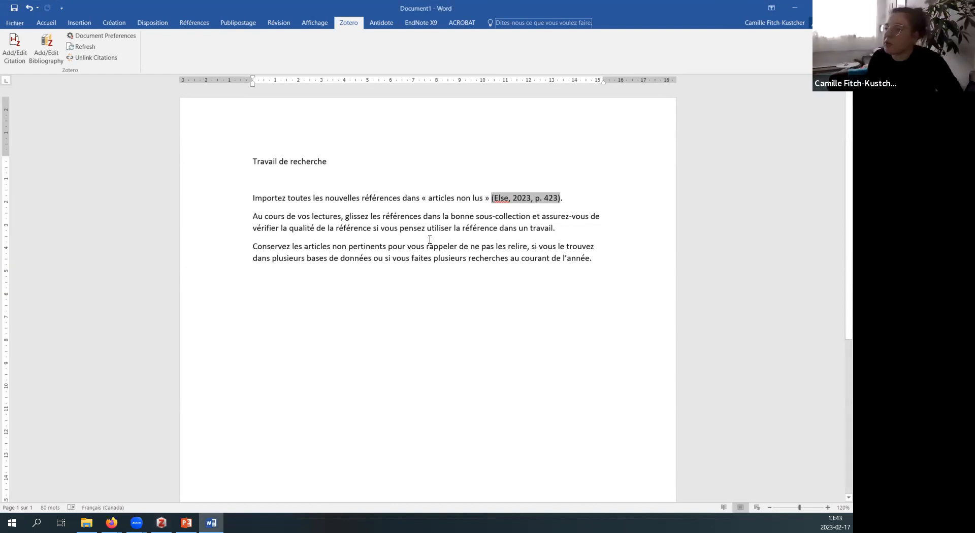
# Step: Cite "ChatGPT for (Finance) research: The Bananarama Conjecture" after "dans un travail" in the second paragraph, searching the library for "chat"
pyautogui.click(553, 228)
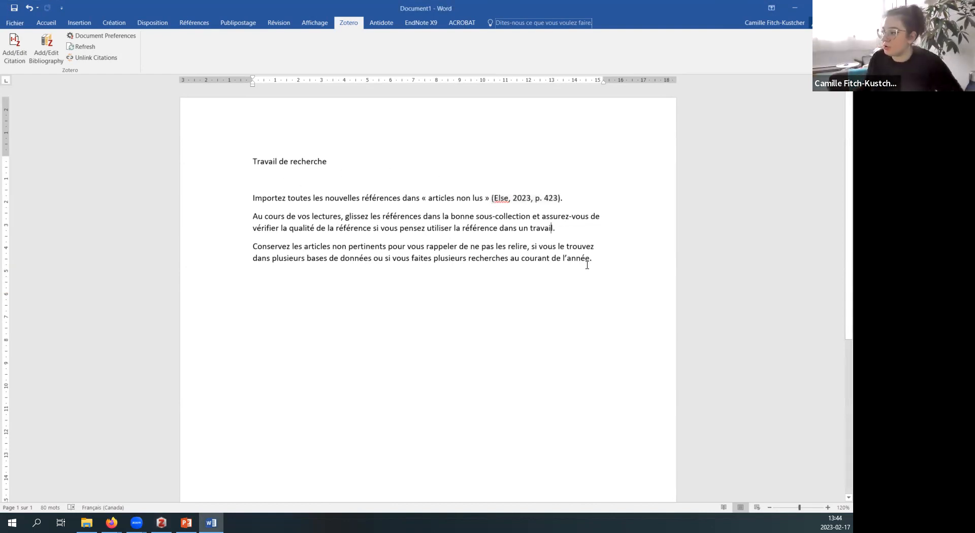
pyautogui.click(15, 51)
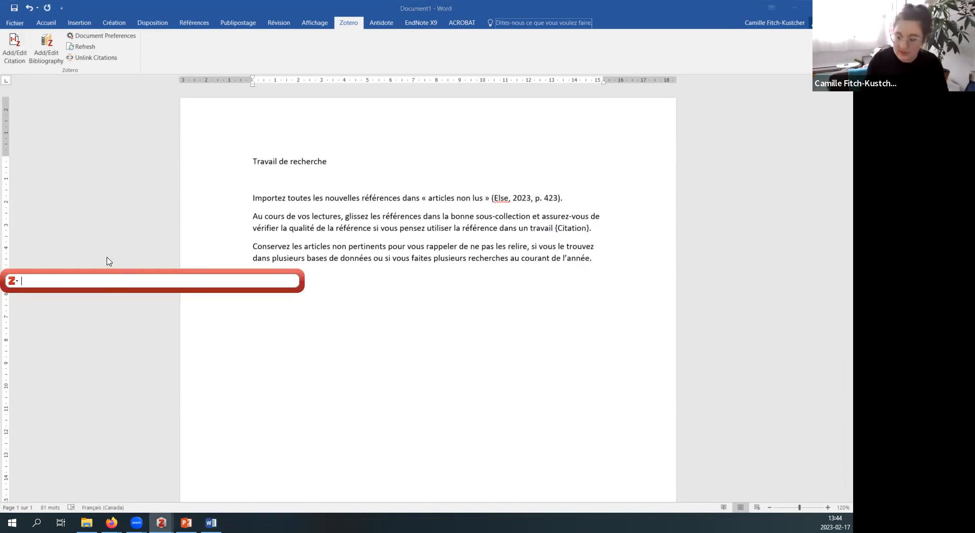
pyautogui.write('chat')
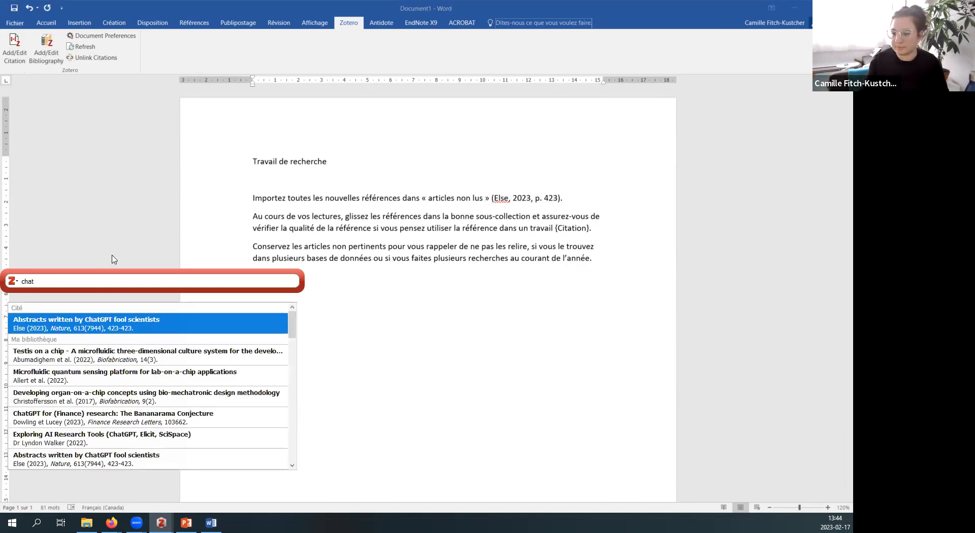
pyautogui.click(98, 419)
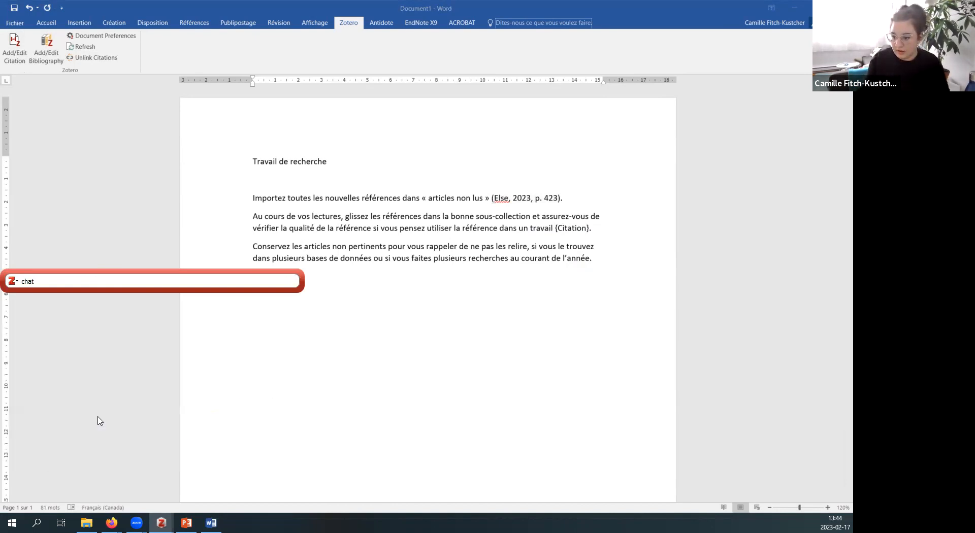
pyautogui.press('Return')
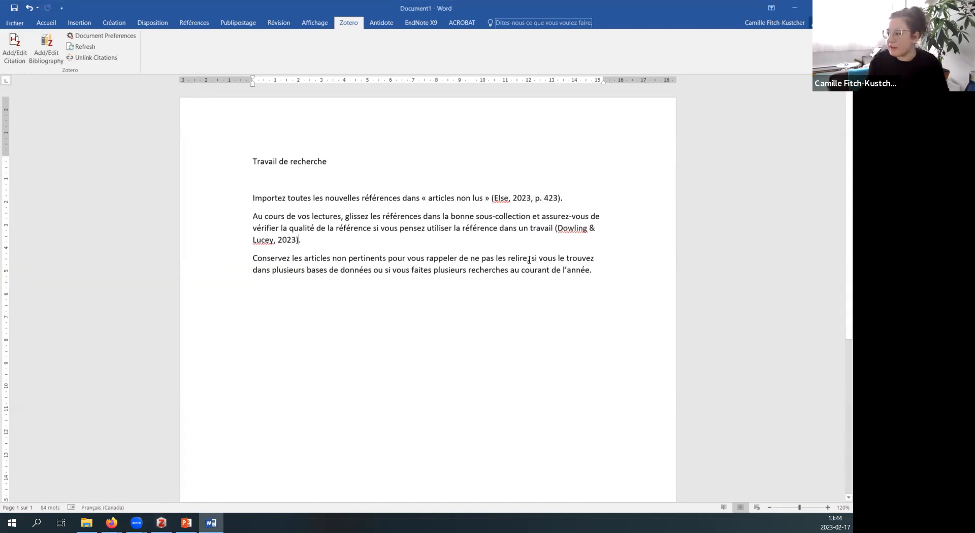
# Step: Cite "Exploring AI Research Tools (ChatGPT, Elicit, SciSpace)" after "ne pas les relire" in the third paragraph, searching the library for "chat"
pyautogui.click(523, 259)
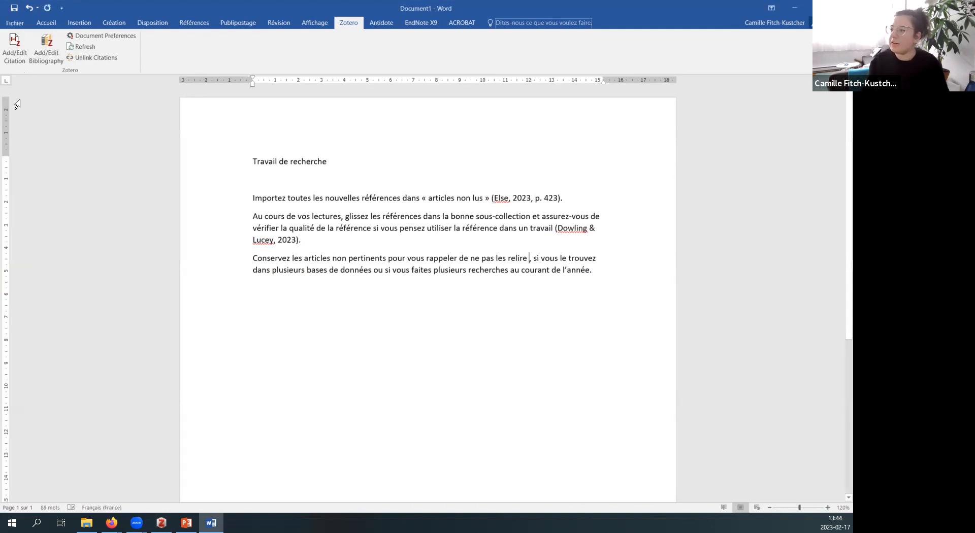
pyautogui.click(14, 48)
pyautogui.write('chat')
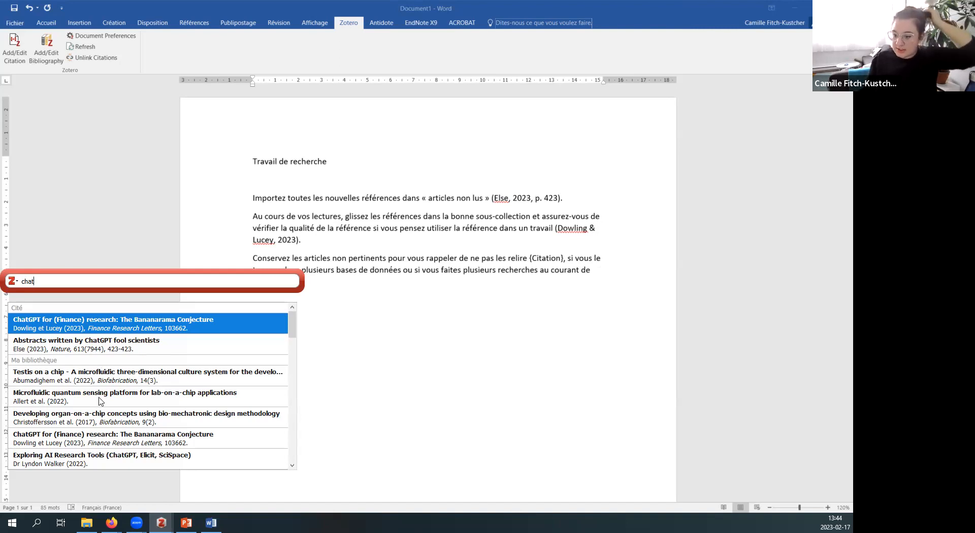
pyautogui.click(103, 459)
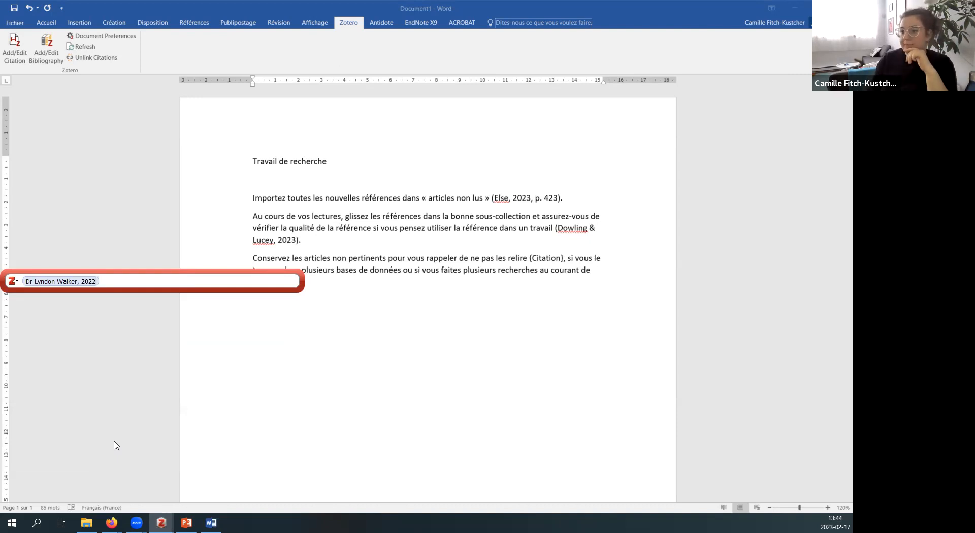
pyautogui.press('Return')
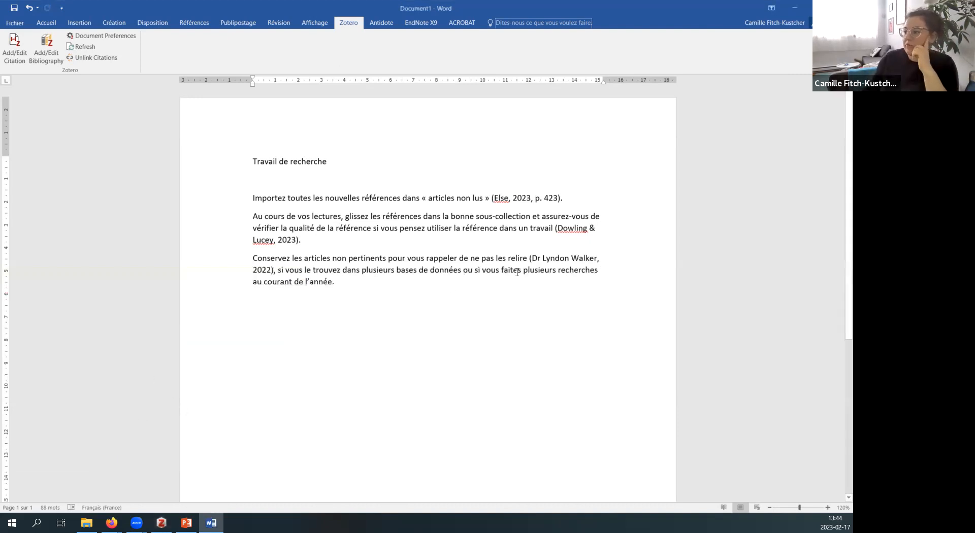
# Step: Compare the author format of the third paragraph's citation with that of the citation after « articles non lus »
pyautogui.click(545, 259)
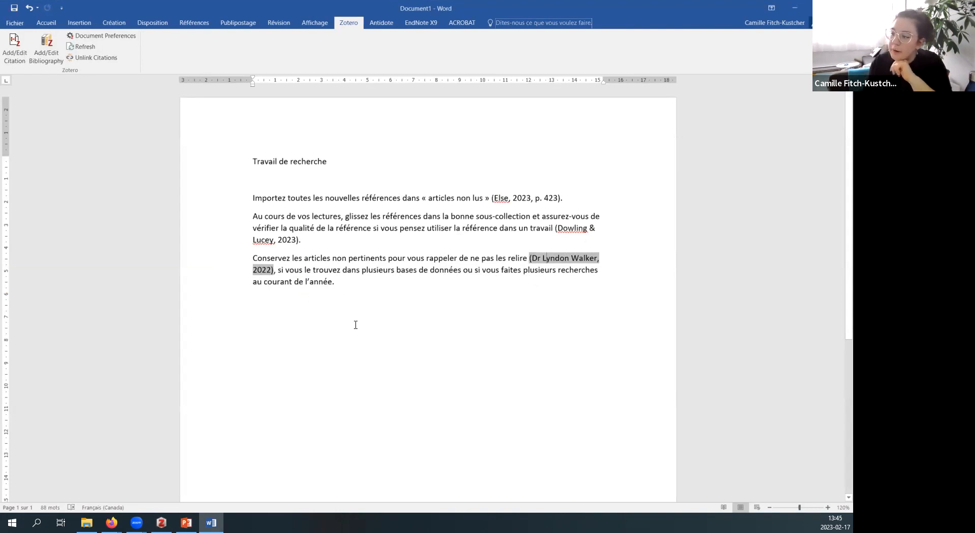
pyautogui.click(518, 197)
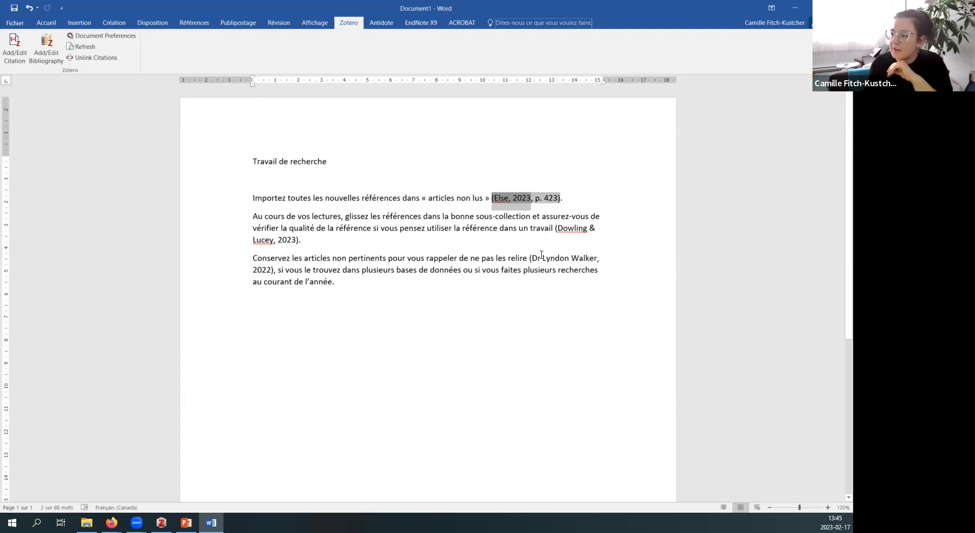
pyautogui.moveTo(533, 258); pyautogui.dragTo(559, 259)
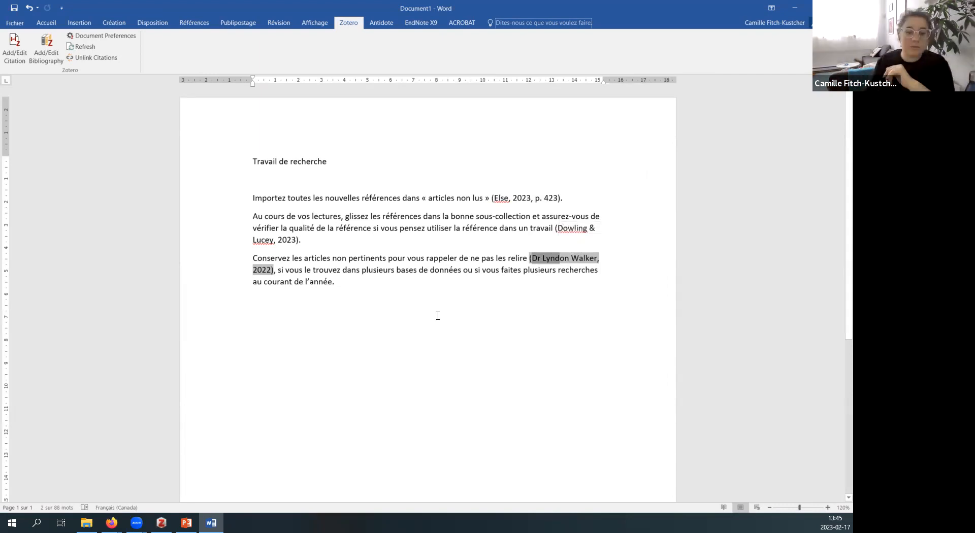
# Step: Insert the Zotero bibliography on a new line below the last paragraph
pyautogui.click(393, 285)
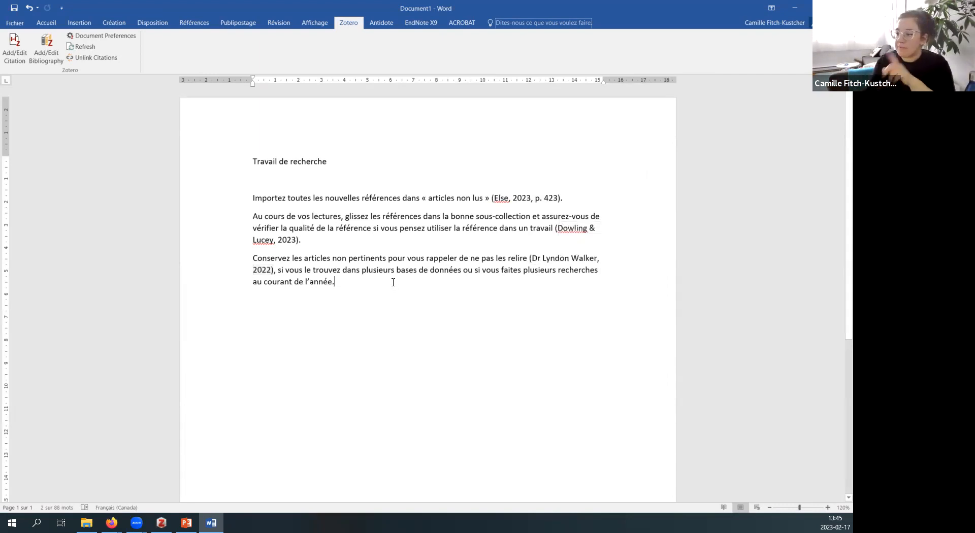
pyautogui.press('Return')
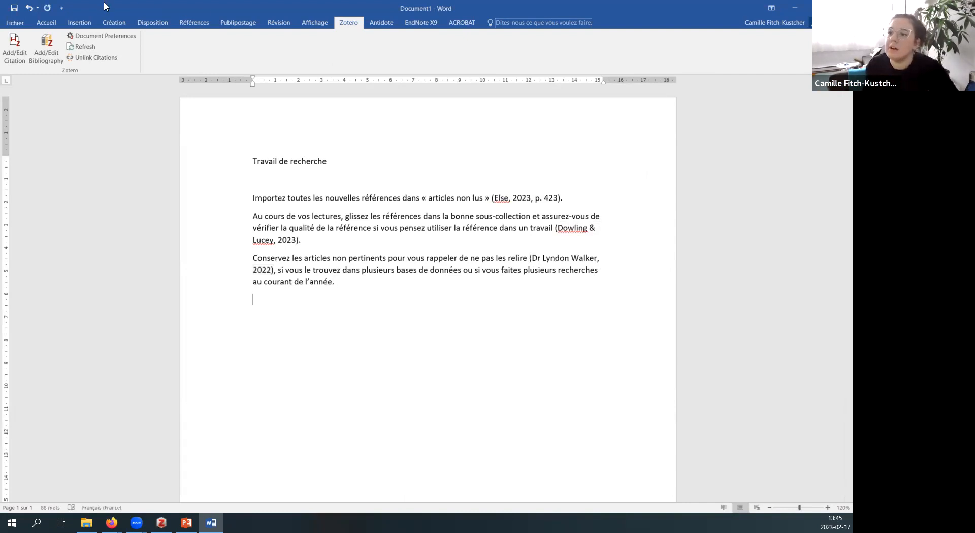
pyautogui.click(44, 52)
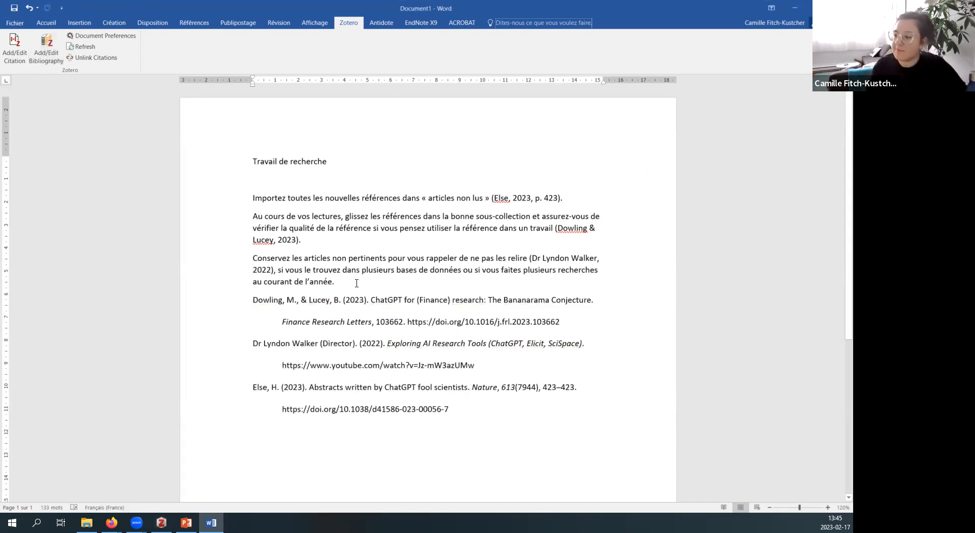
# Step: Add the heading "Liste de réf" on its own line above the bibliography and highlight the reference entries
pyautogui.press('Return')
pyautogui.write('Liste de réf')
pyautogui.moveTo(255, 320); pyautogui.dragTo(403, 453)
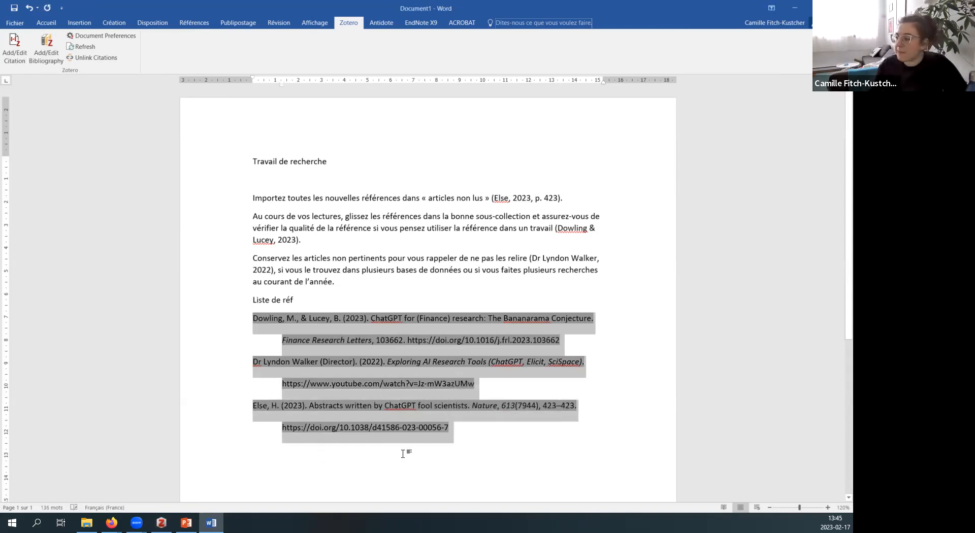
pyautogui.click(486, 441)
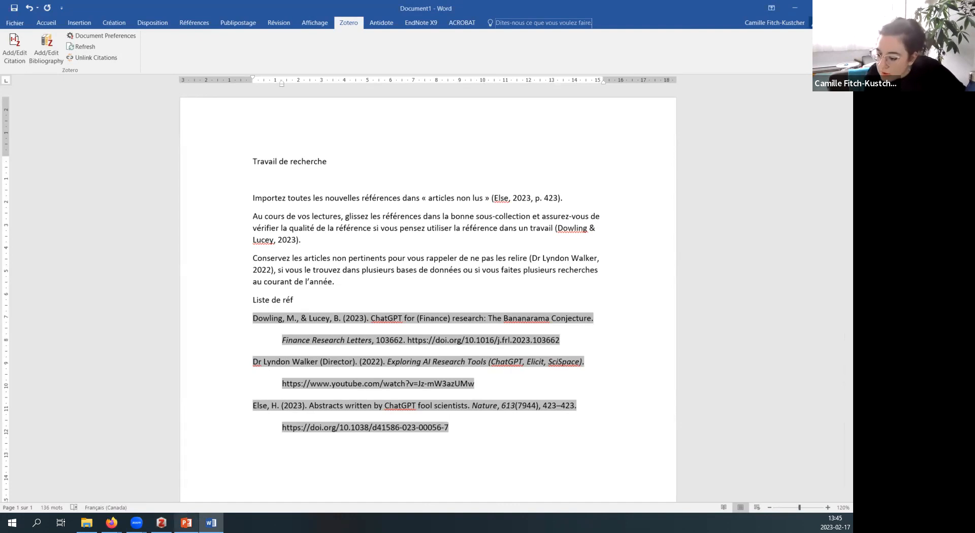
# Step: Switch to Zotero, search the collection for "exploring" and show the information of "Exploring AI Research Tools (ChatGPT, Elicit, SciSpace)"
pyautogui.click(161, 523)
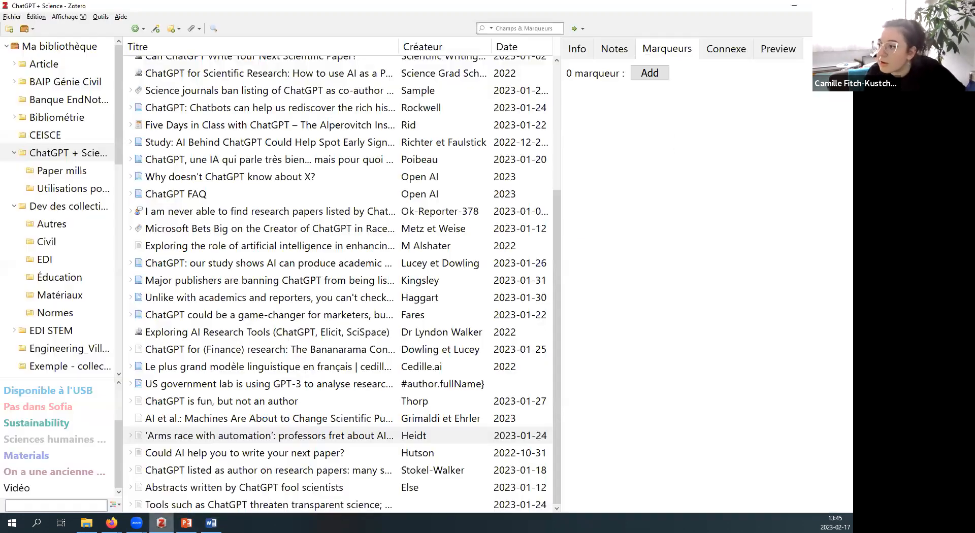
pyautogui.scroll(3, 287, 324)
pyautogui.click(513, 28)
pyautogui.write('expl')
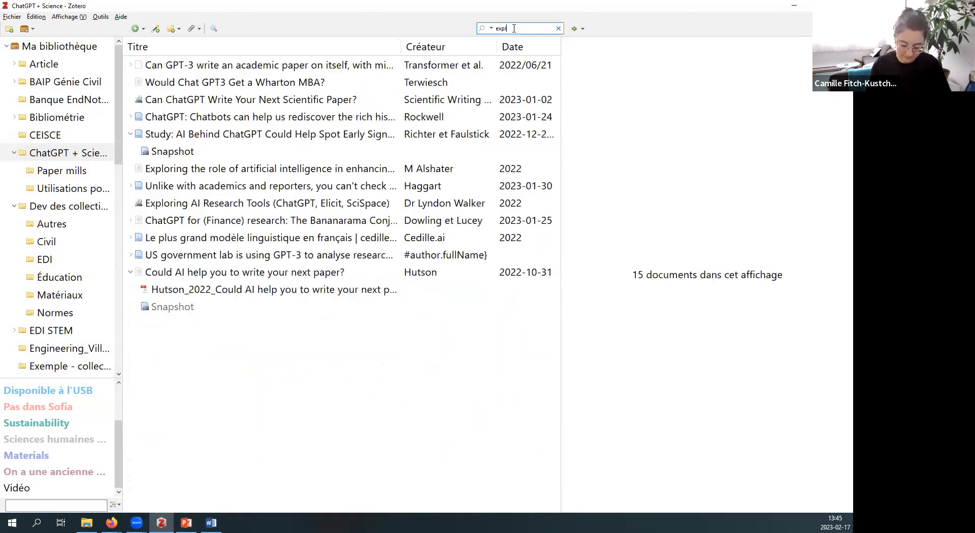
pyautogui.write('oring')
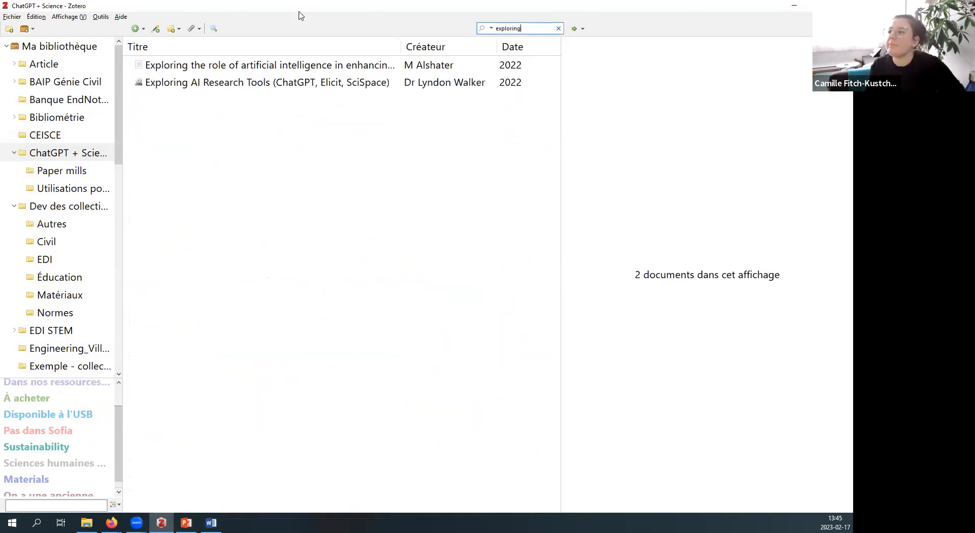
pyautogui.click(241, 86)
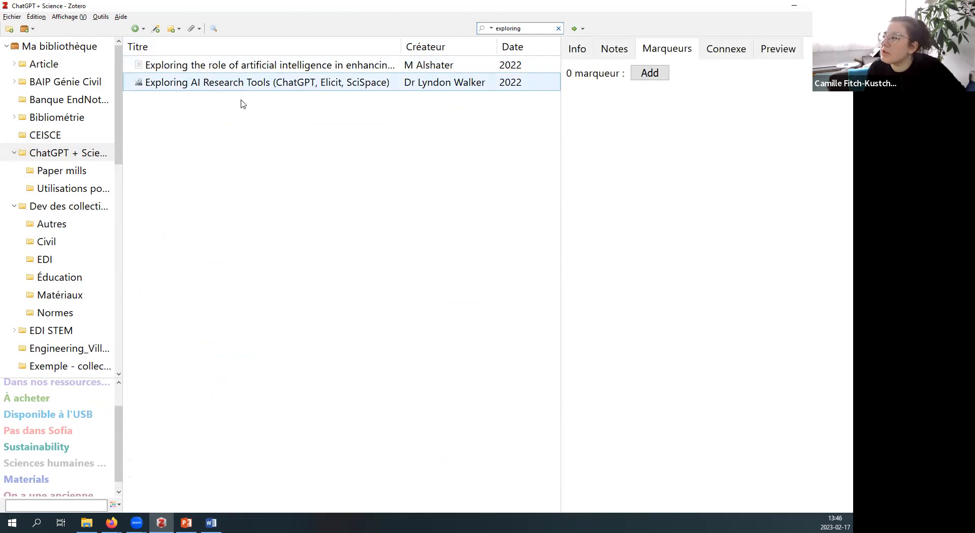
pyautogui.click(579, 49)
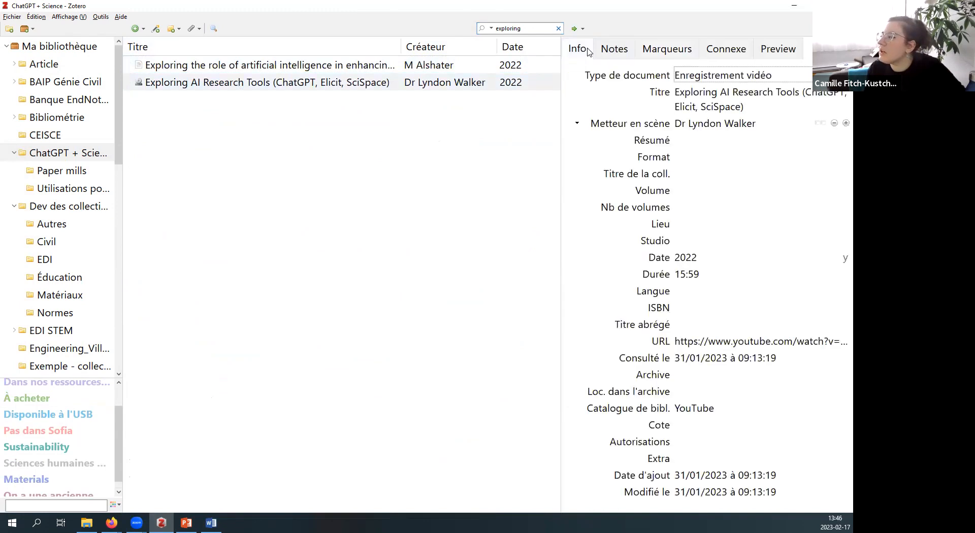
# Step: Split the video's director name into separate last and first name fields and remove the title "Dr" from the first name
pyautogui.click(820, 126)
pyautogui.click(729, 127)
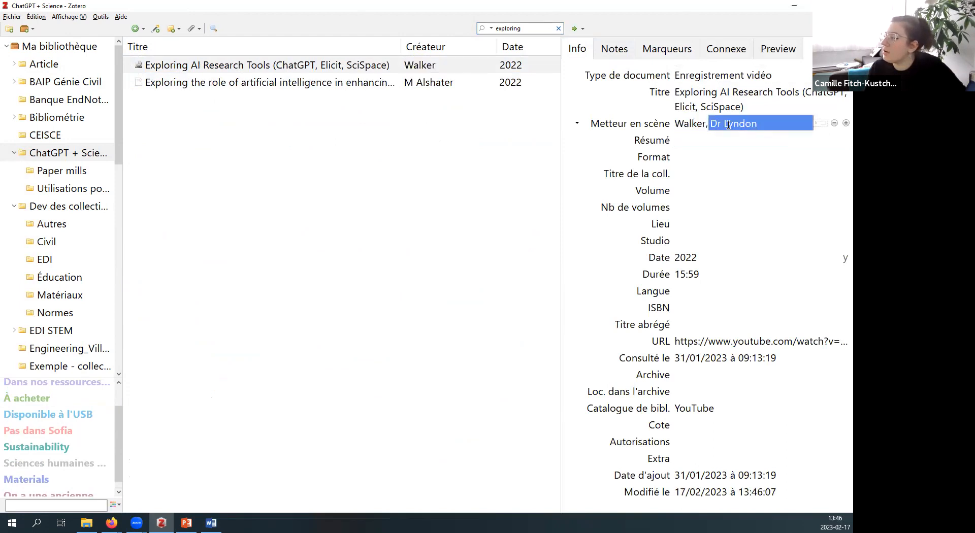
pyautogui.click(725, 124)
pyautogui.press('BackSpace')
pyautogui.press('BackSpace')
pyautogui.press('BackSpace')
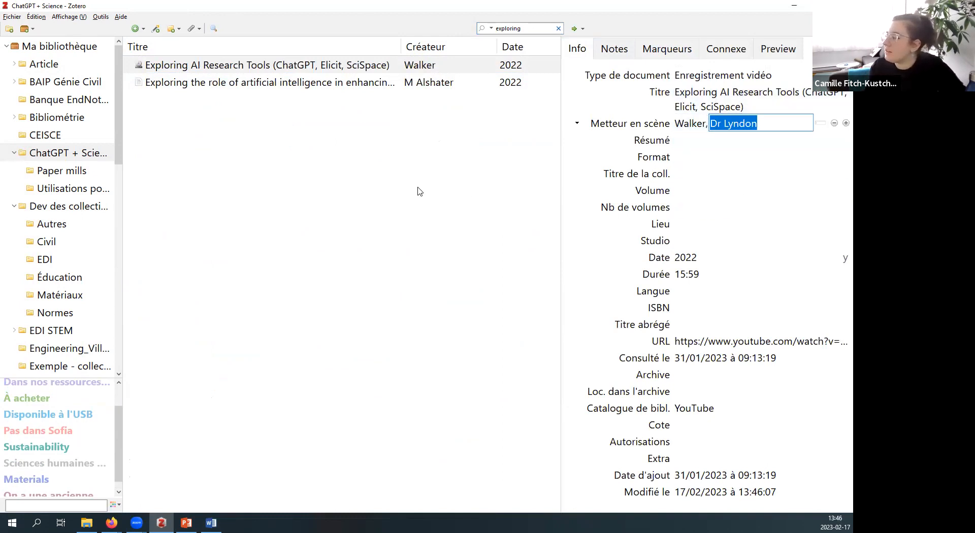
pyautogui.click(344, 239)
pyautogui.click(729, 124)
pyautogui.click(727, 124)
pyautogui.press('BackSpace')
pyautogui.press('BackSpace')
pyautogui.press('BackSpace')
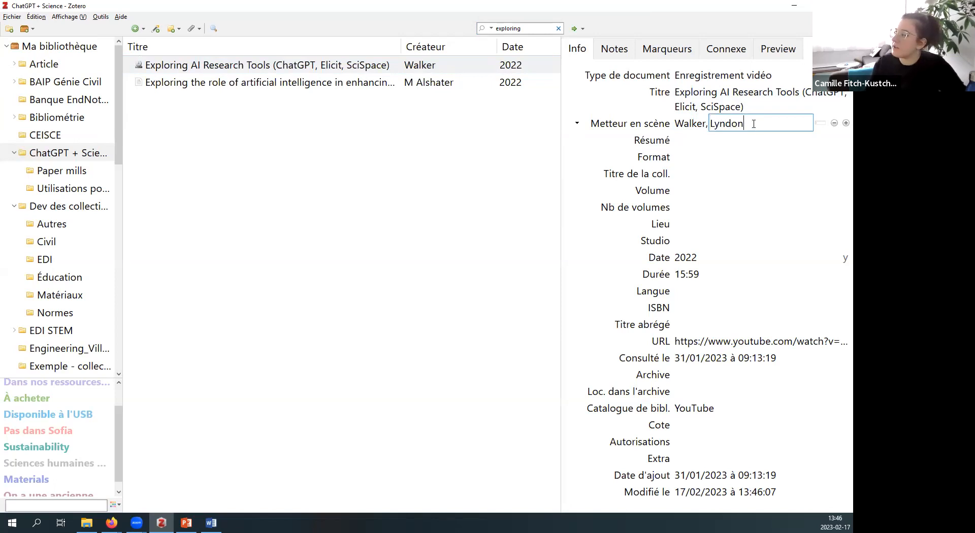
pyautogui.press('Return')
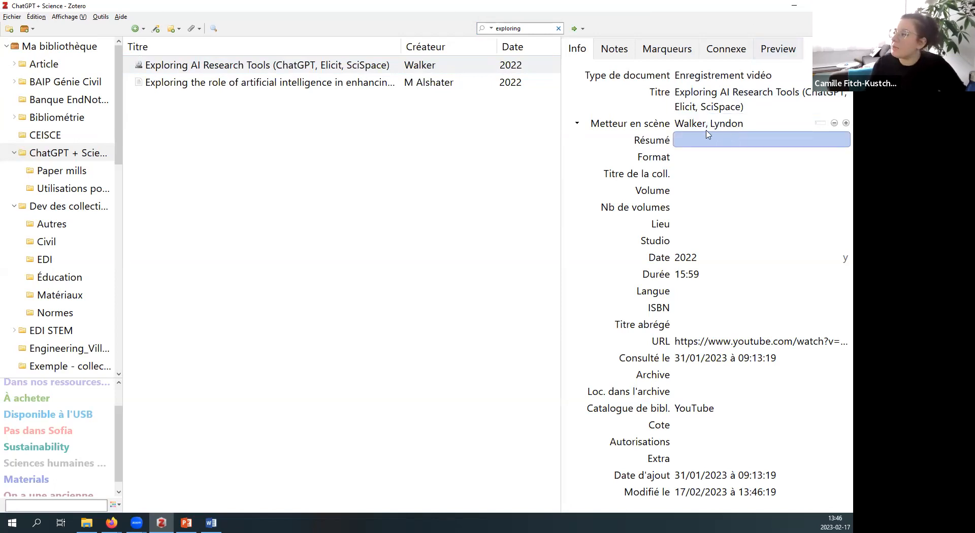
# Step: Return to the Word document, refresh the Zotero citations and bibliography, and highlight the citation in the third paragraph
pyautogui.click(795, 5)
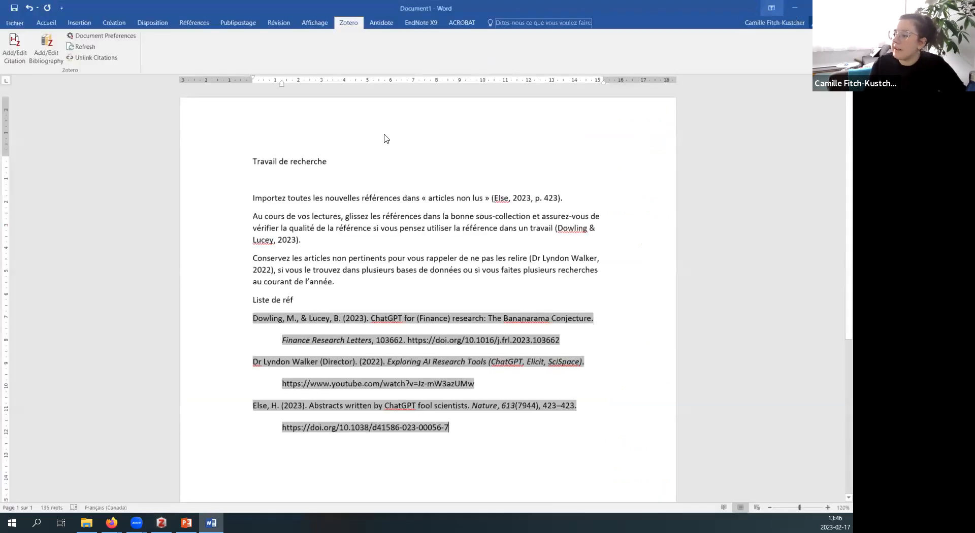
pyautogui.click(80, 47)
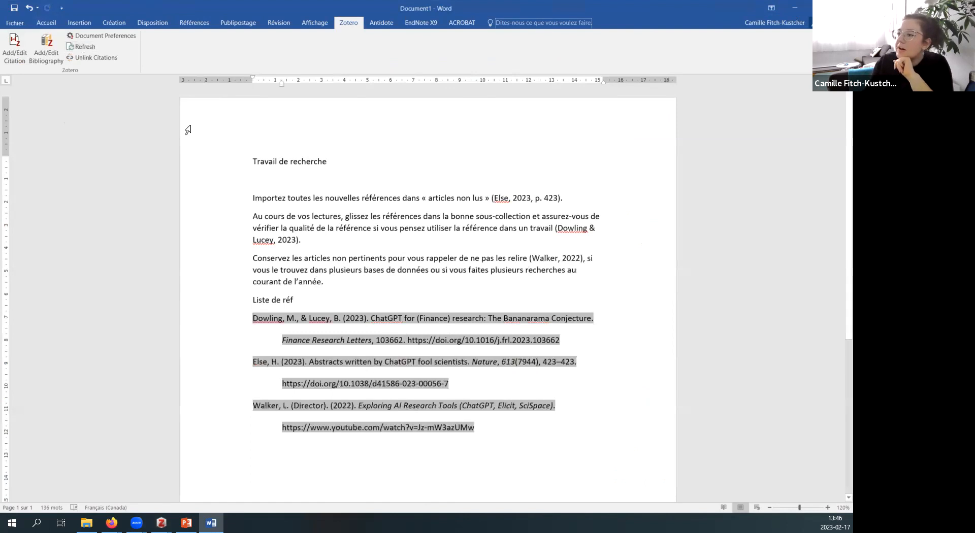
pyautogui.moveTo(531, 258); pyautogui.dragTo(580, 262)
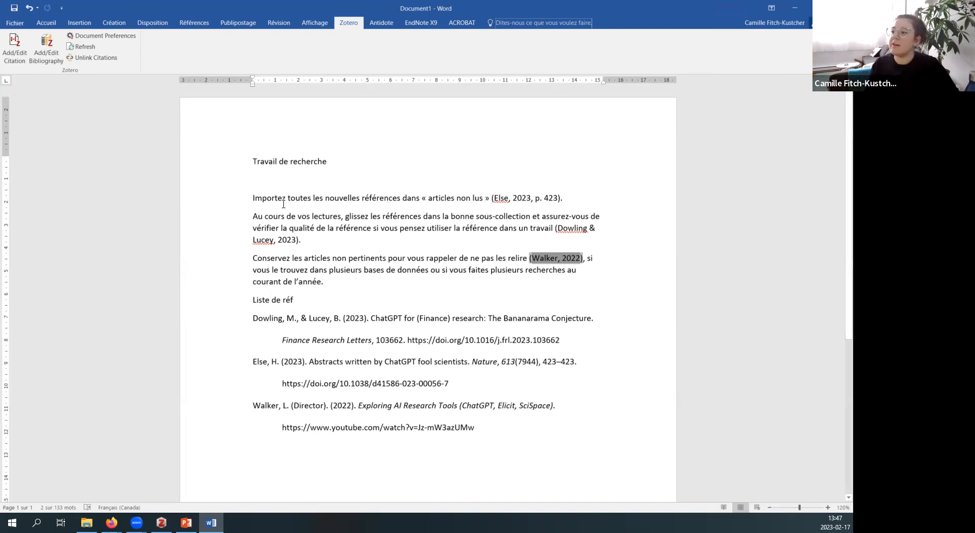
# Step: Change the document's Zotero citation style to IEEE
pyautogui.click(257, 161)
pyautogui.click(97, 38)
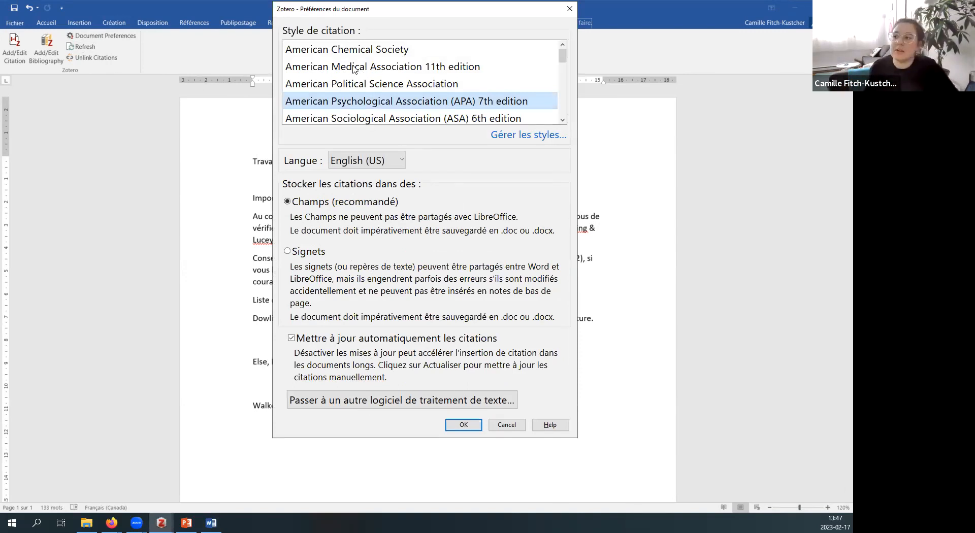
pyautogui.scroll(-3, 353, 69)
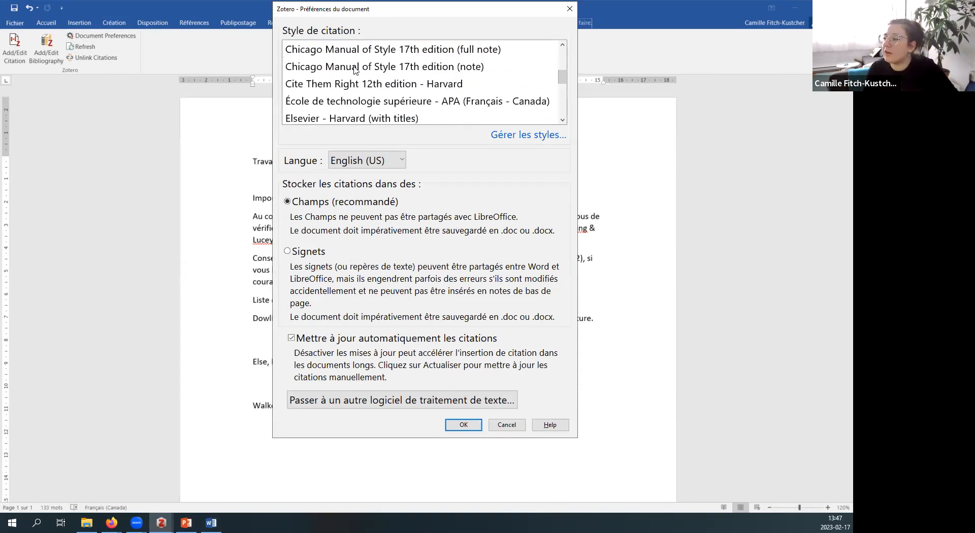
pyautogui.click(308, 85)
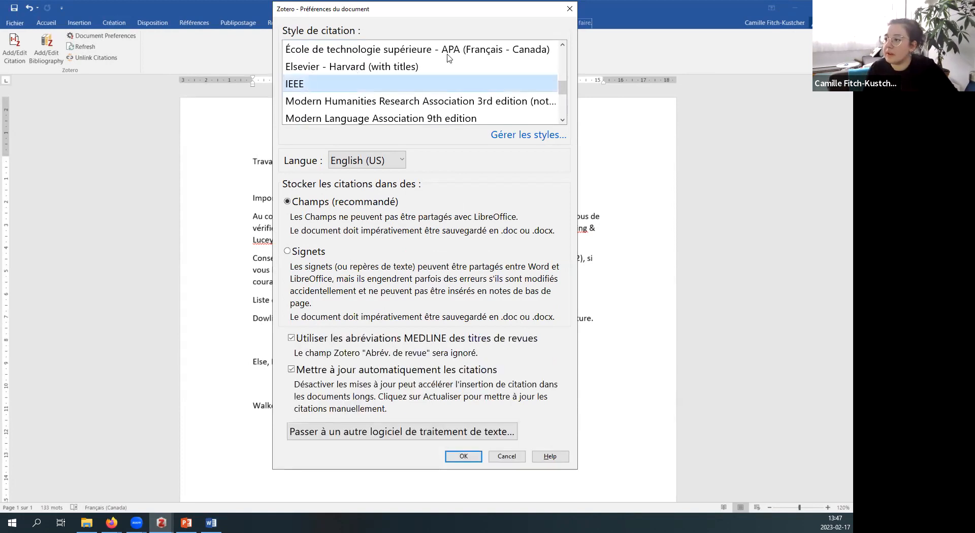
pyautogui.click(464, 457)
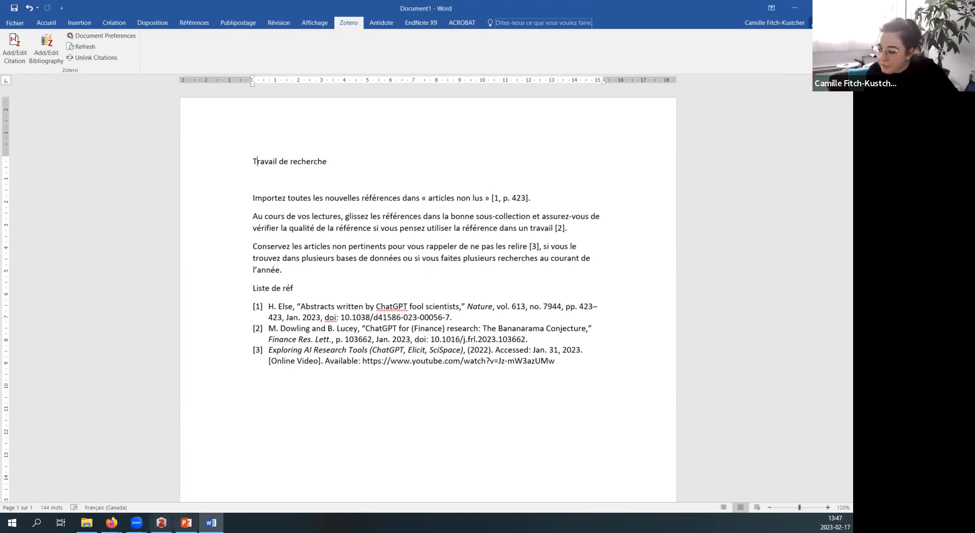
# Step: Switch to the PowerPoint presentation, start the slide show from the current slide and advance to slide 47
pyautogui.click(186, 522)
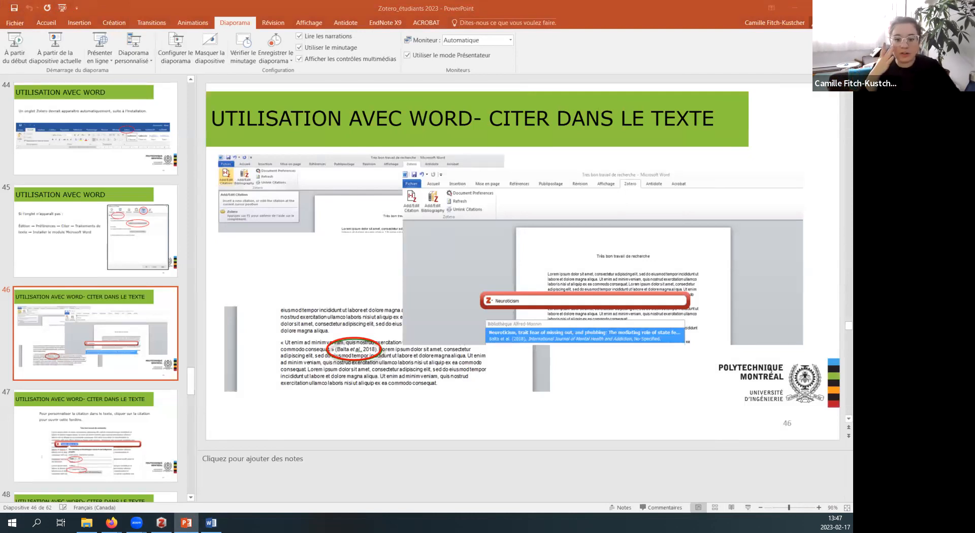
pyautogui.click(70, 54)
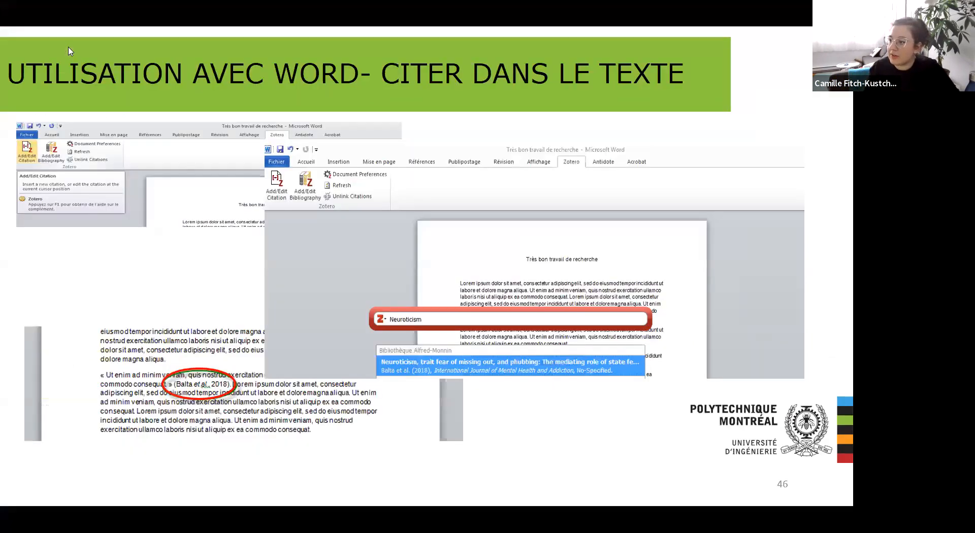
pyautogui.click(240, 220)
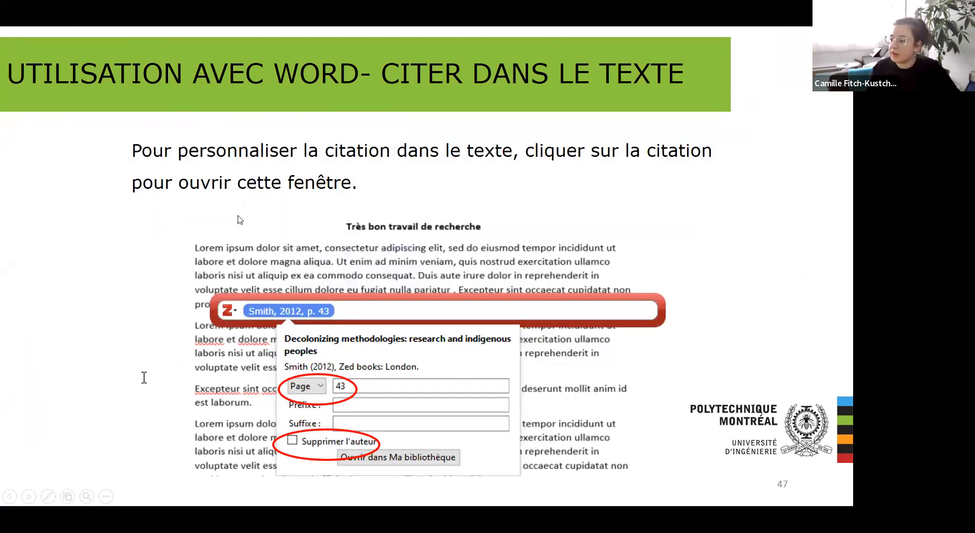
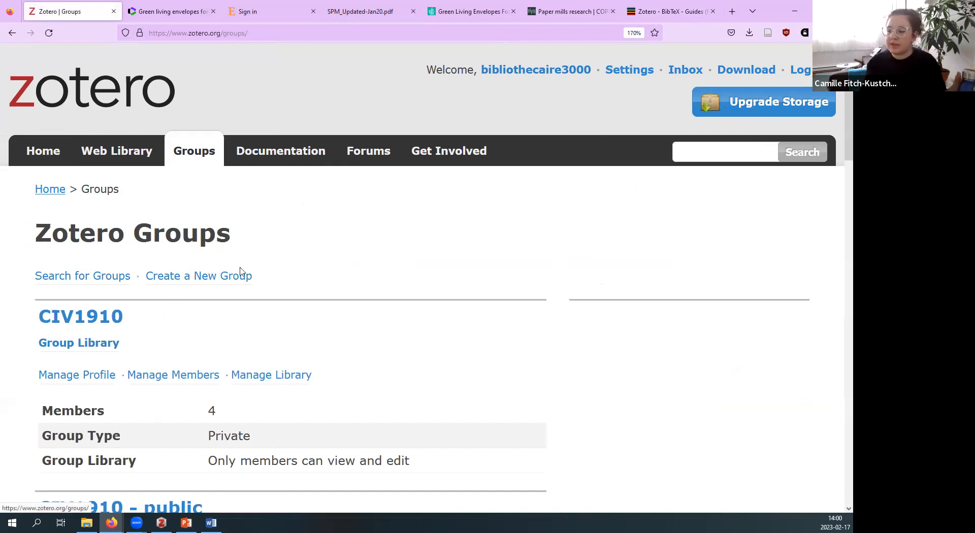
# Step: Look through the Zotero groups list and open the settings of the CIV1910 group
pyautogui.scroll(-2, 303, 288)
pyautogui.scroll(-20, 303, 288)
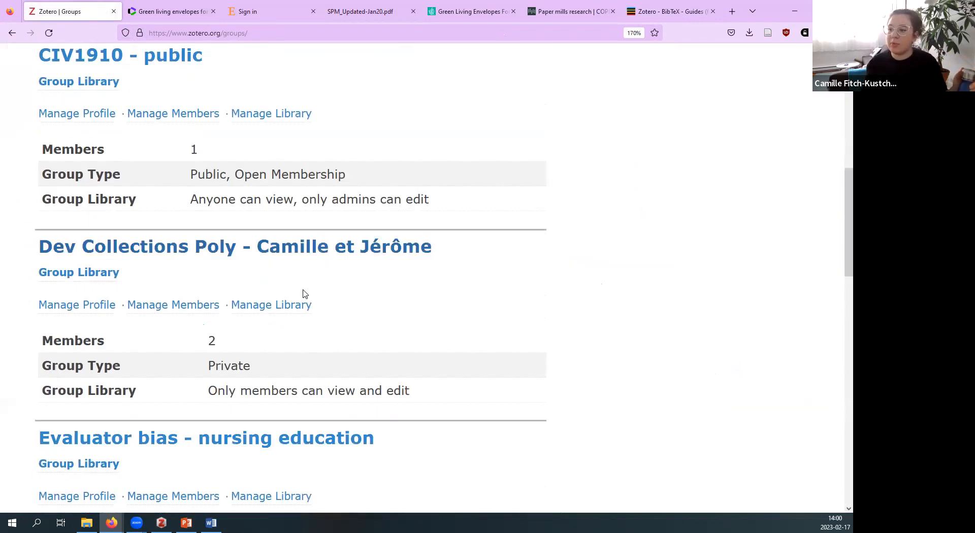
pyautogui.scroll(20, 304, 296)
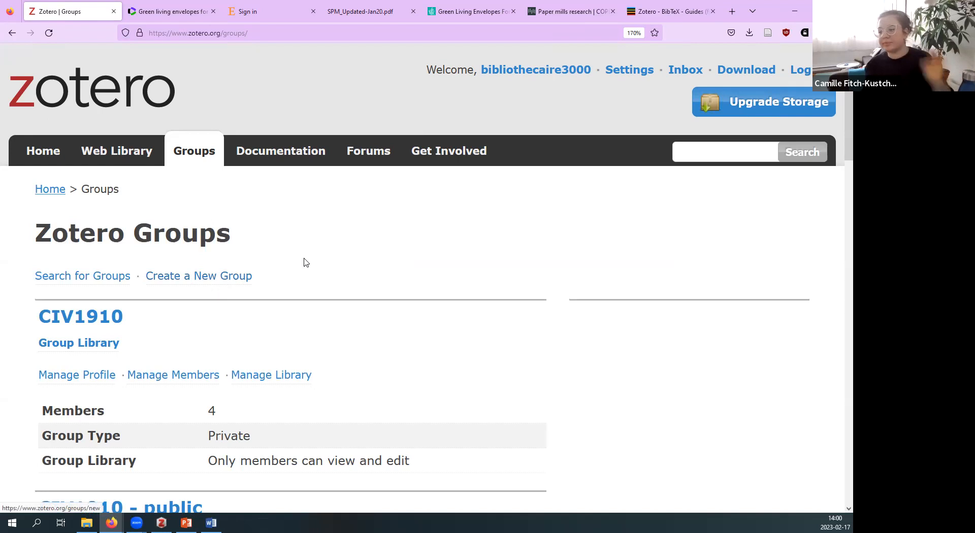
pyautogui.click(90, 321)
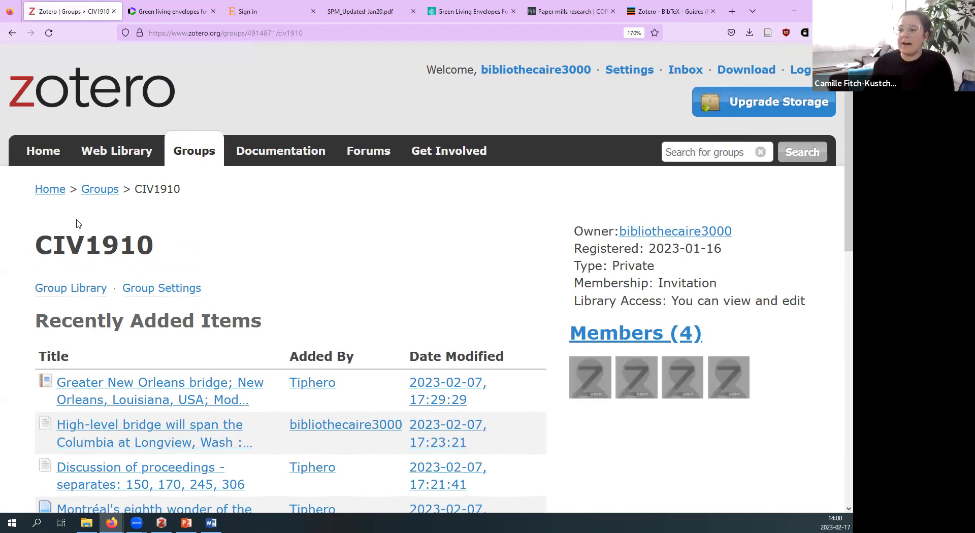
pyautogui.click(163, 293)
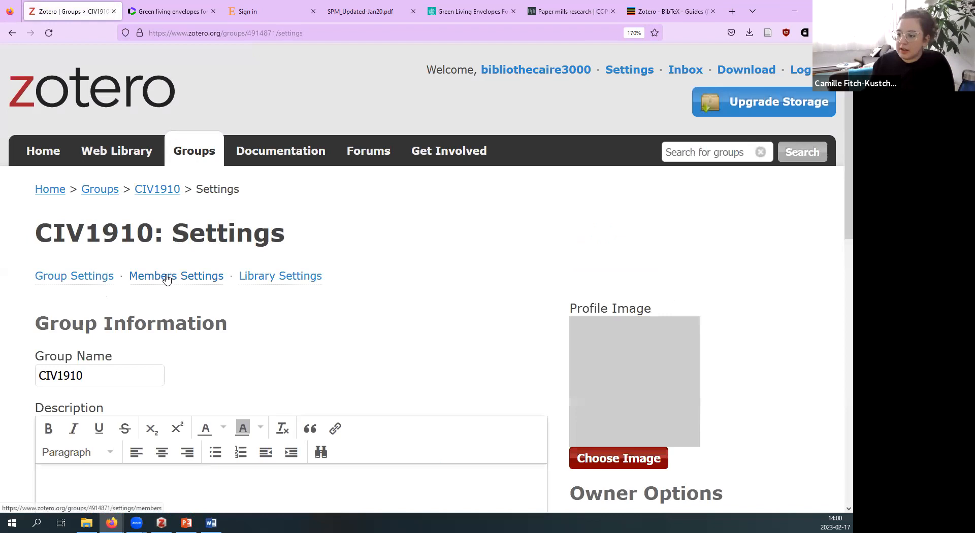
# Step: Open the CIV1910 group's member settings and bring up the form for inviting more members
pyautogui.click(173, 283)
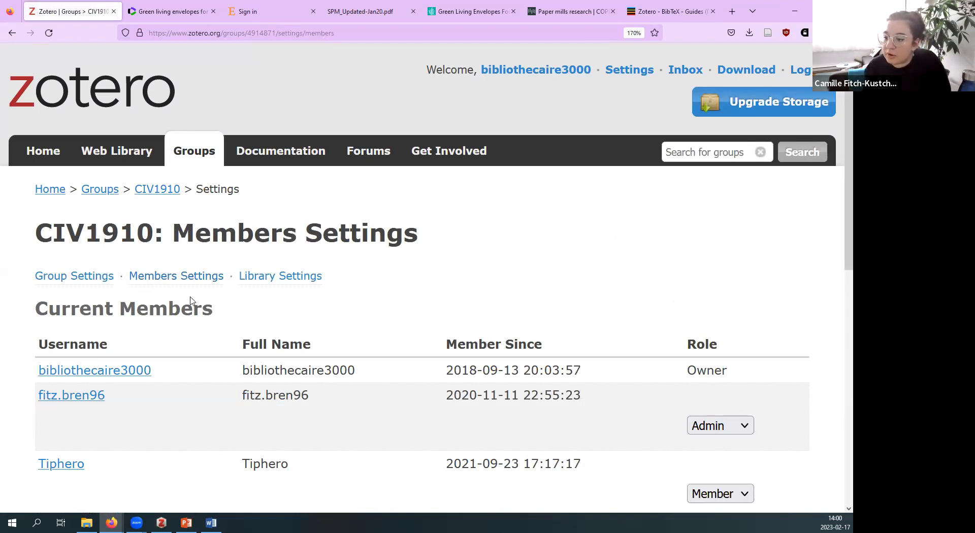
pyautogui.scroll(-10, 190, 300)
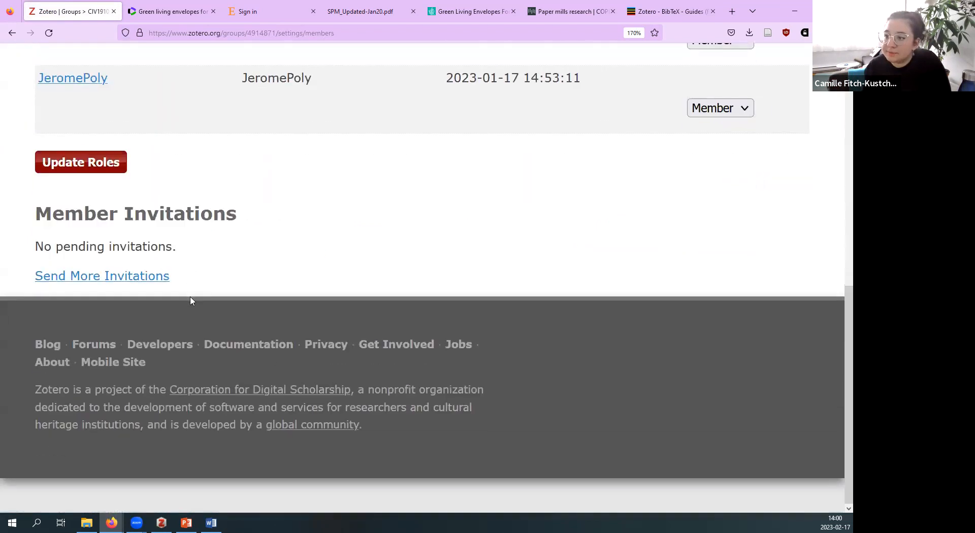
pyautogui.click(71, 282)
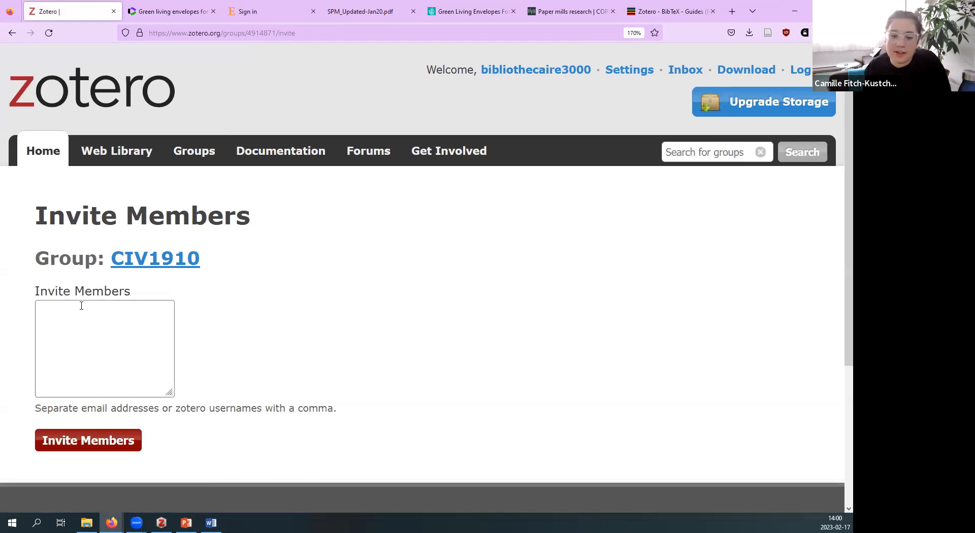
# Step: Leave the member invitation form, return to the CIV1910 group settings and review the group information and owner options
pyautogui.click(81, 306)
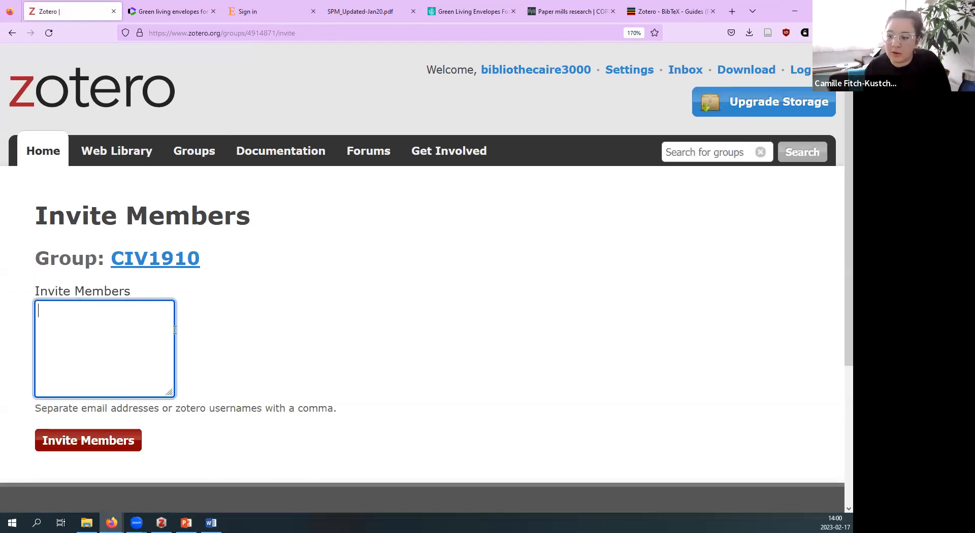
pyautogui.click(9, 34)
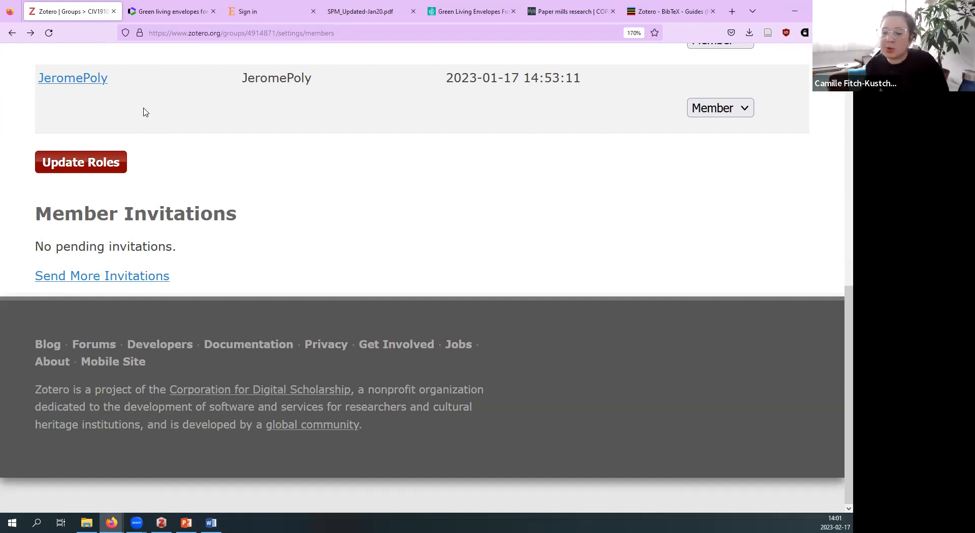
pyautogui.scroll(2, 130, 179)
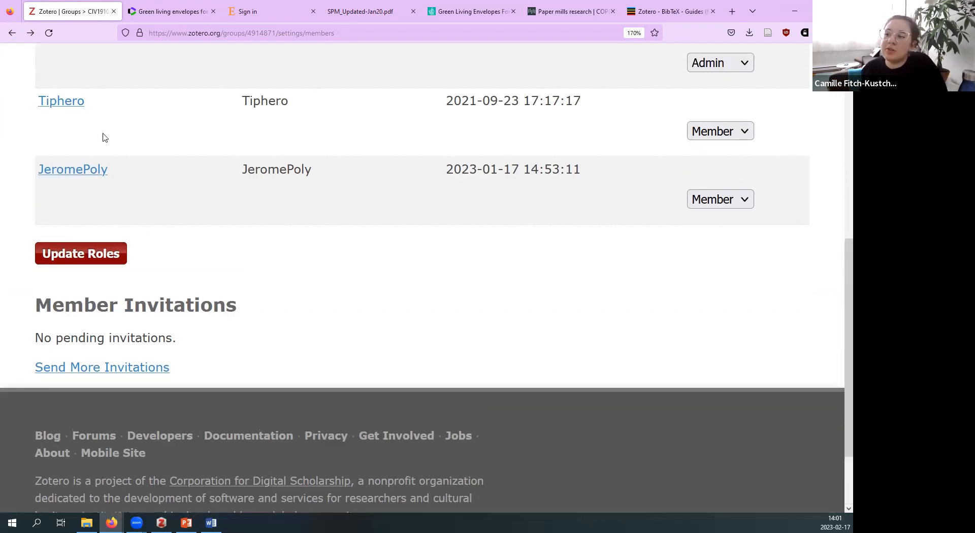
pyautogui.click(13, 33)
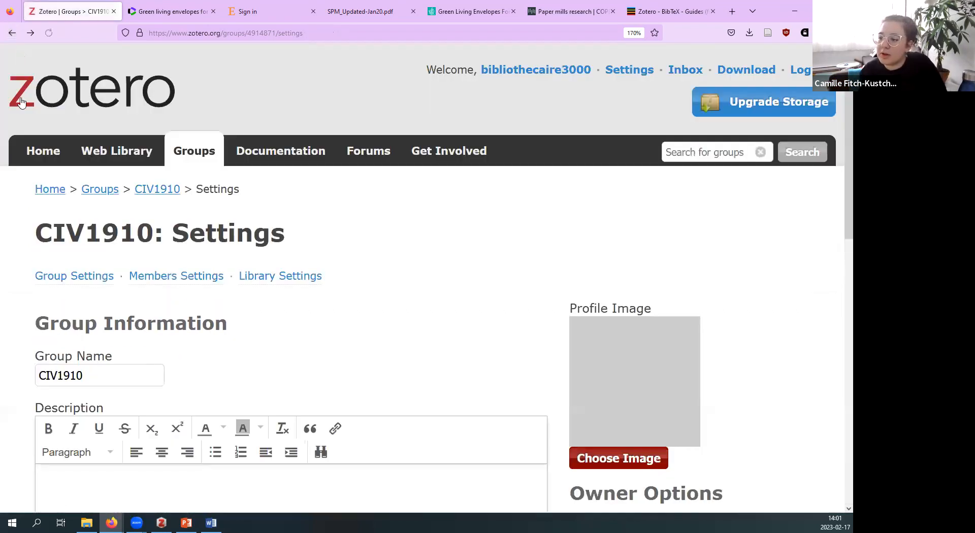
pyautogui.click(89, 277)
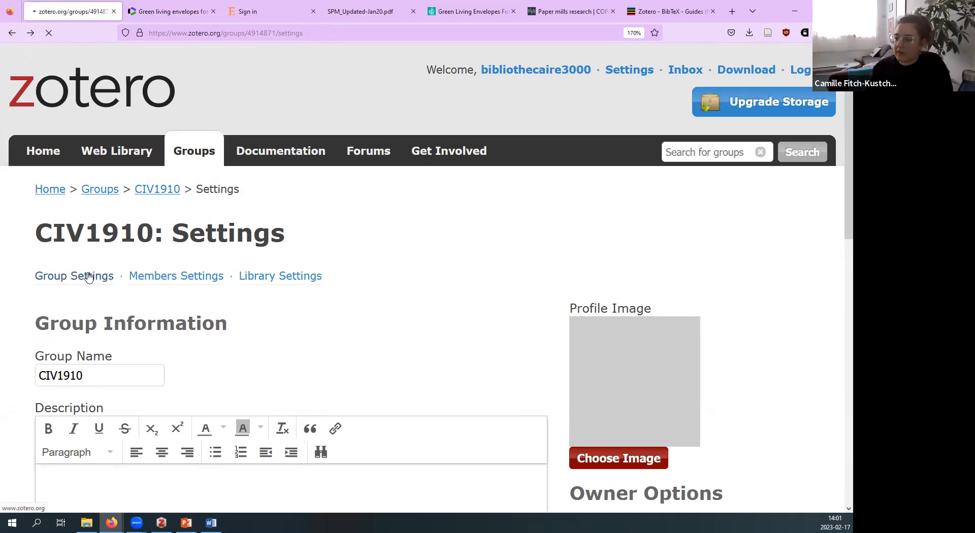
pyautogui.scroll(-10, 332, 242)
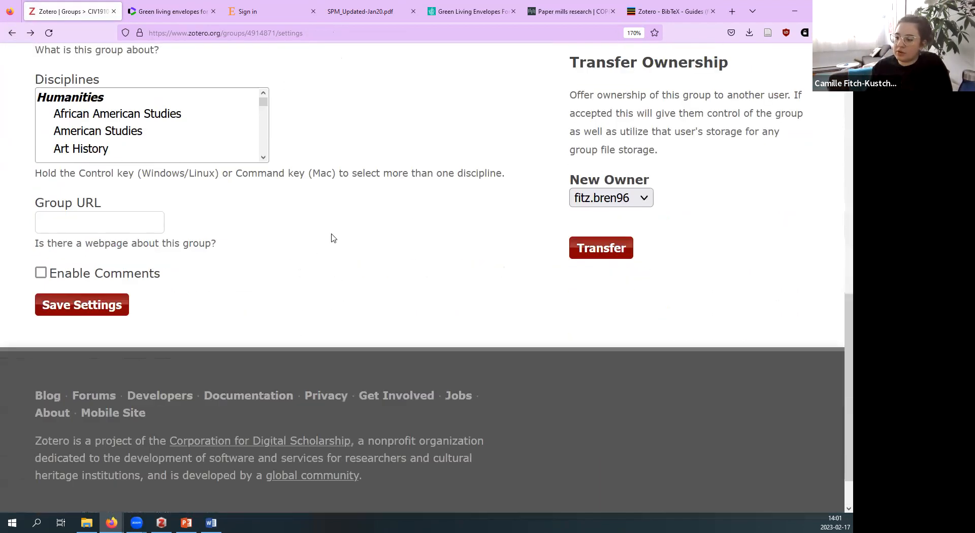
pyautogui.scroll(10, 333, 238)
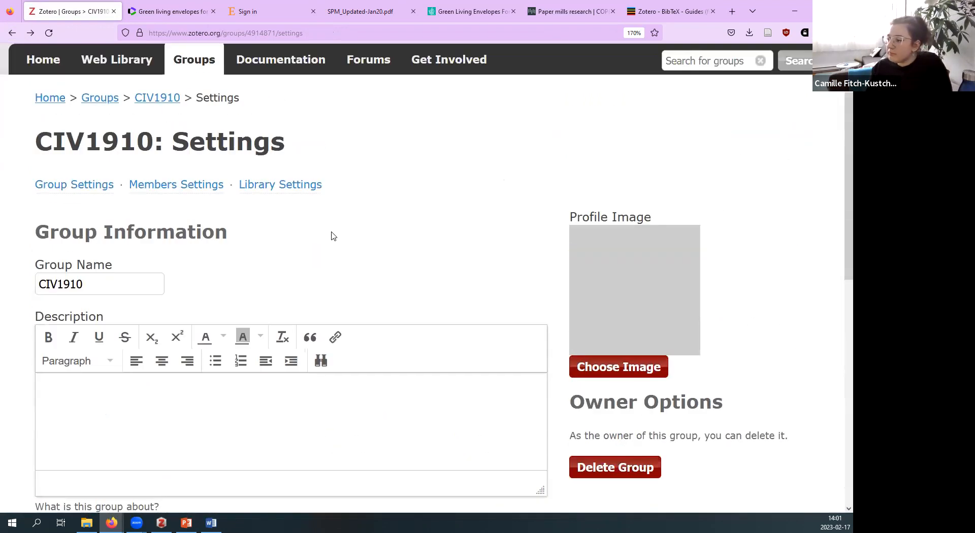
# Step: Open the CIV1910 library settings and examine the Private, Public Closed and Public Open group types
pyautogui.click(271, 187)
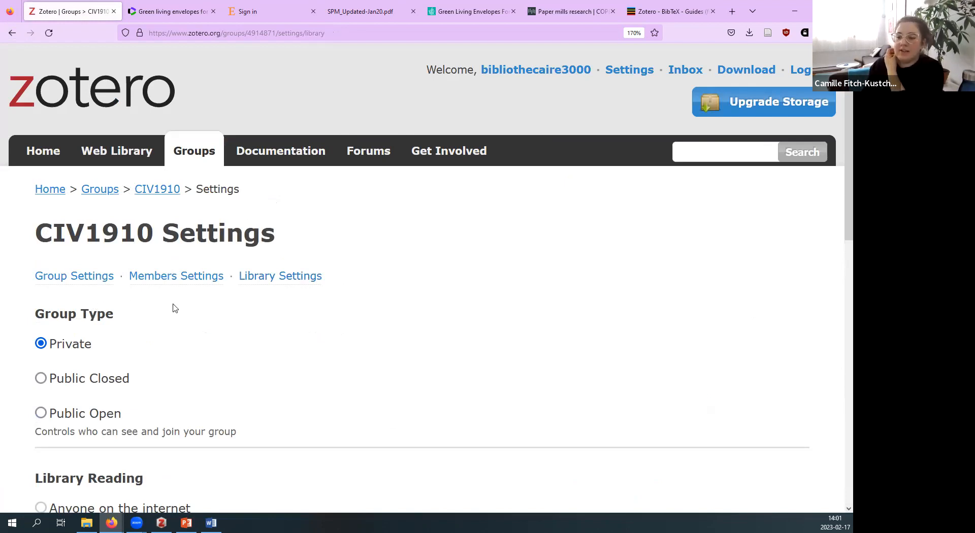
pyautogui.scroll(-3, 215, 311)
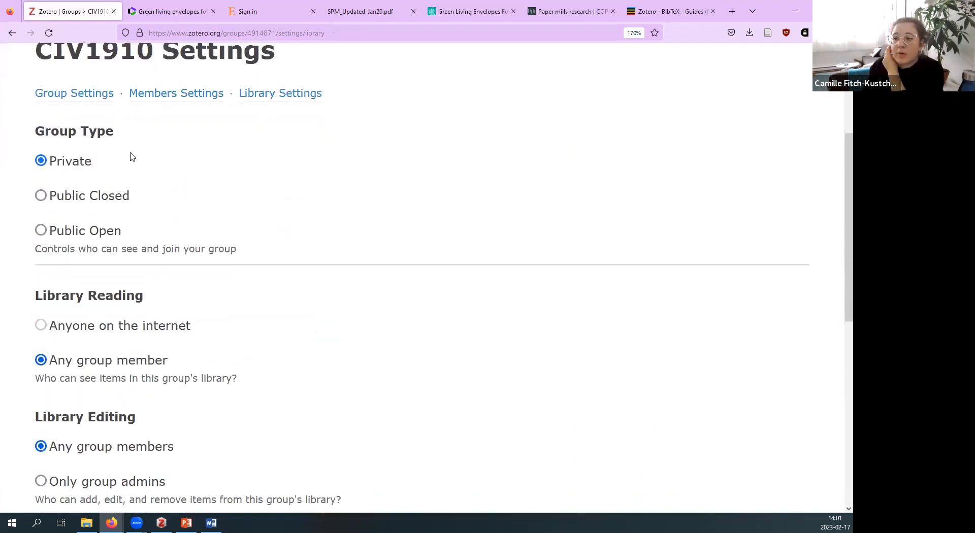
pyautogui.moveTo(57, 161); pyautogui.dragTo(94, 161)
pyautogui.moveTo(142, 201); pyautogui.dragTo(53, 199)
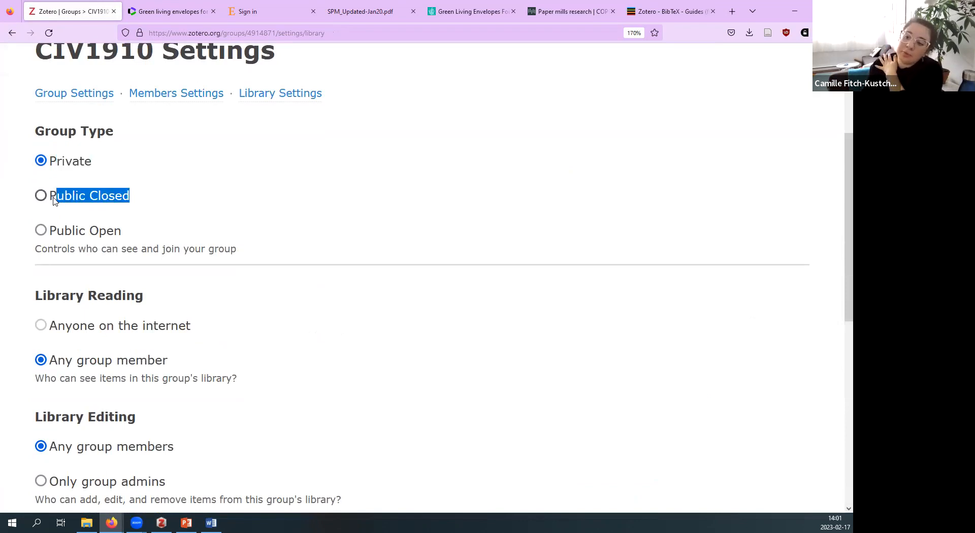
pyautogui.moveTo(124, 231); pyautogui.dragTo(55, 229)
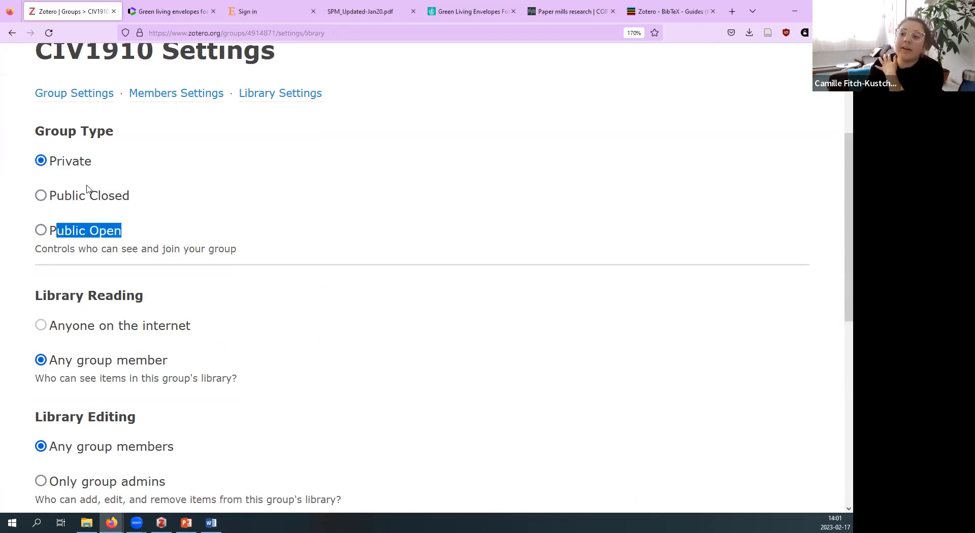
pyautogui.moveTo(101, 163); pyautogui.dragTo(51, 163)
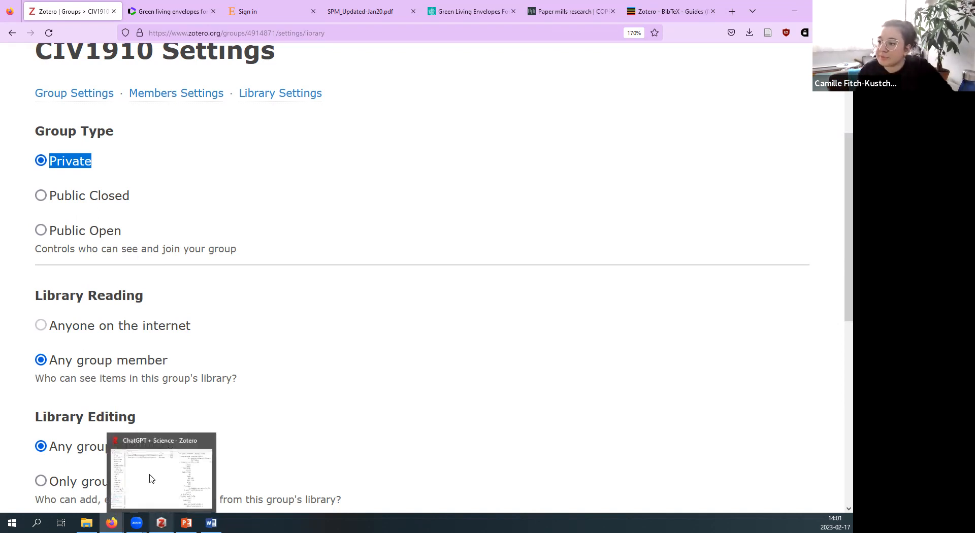
pyautogui.scroll(3, 380, 312)
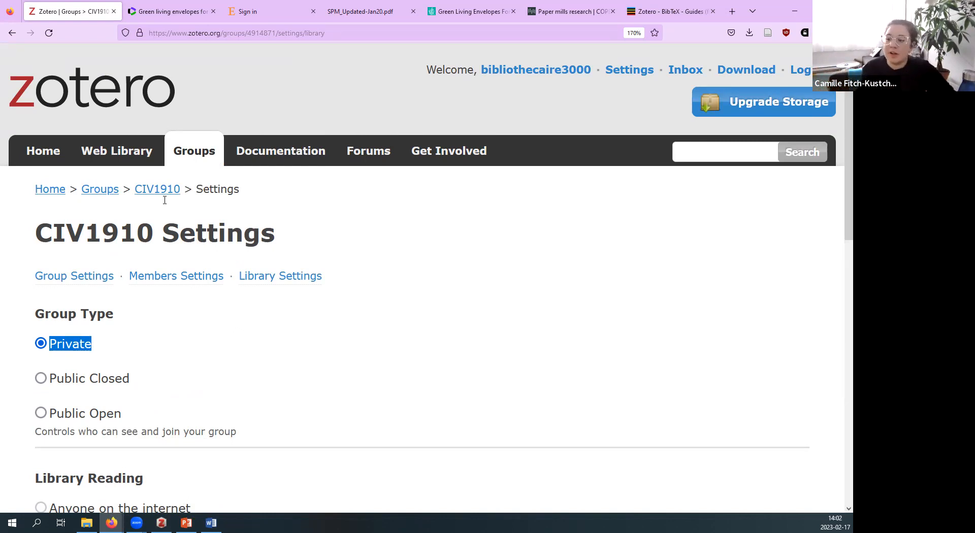
pyautogui.click(242, 332)
pyautogui.scroll(-3, 181, 305)
pyautogui.moveTo(101, 256); pyautogui.dragTo(48, 254)
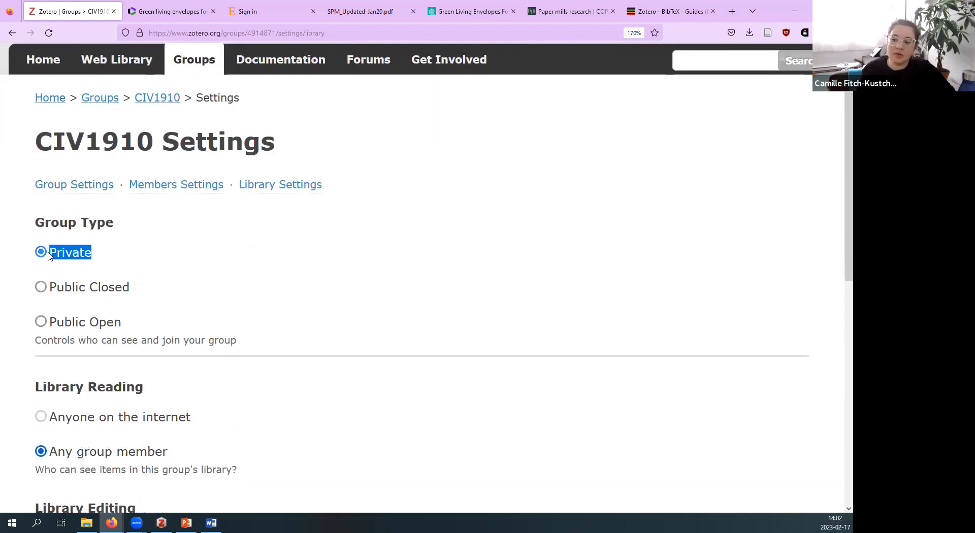
# Step: Examine the Library Reading and Library Editing permissions for CIV1910, highlighting the group member options
pyautogui.scroll(-5, 174, 239)
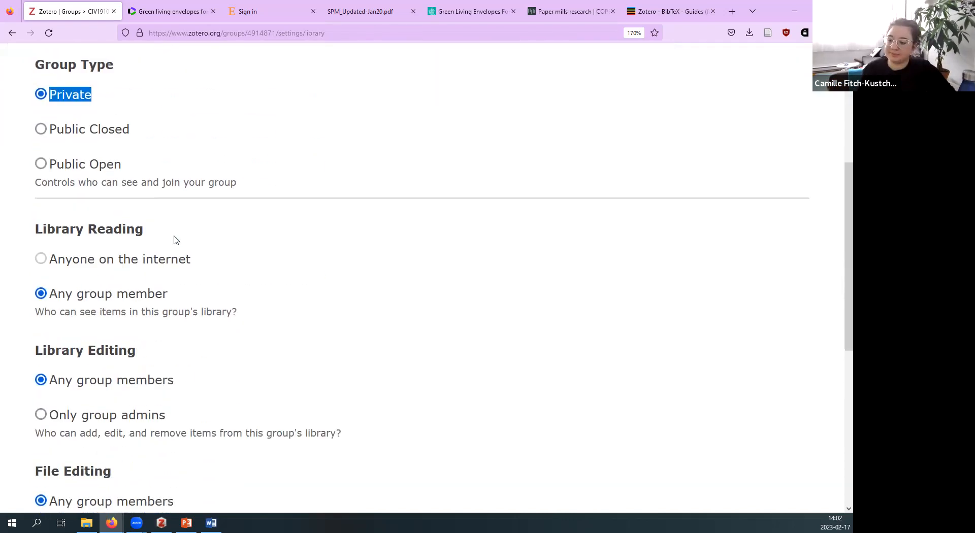
pyautogui.moveTo(57, 180); pyautogui.dragTo(166, 183)
pyautogui.scroll(-2, 212, 188)
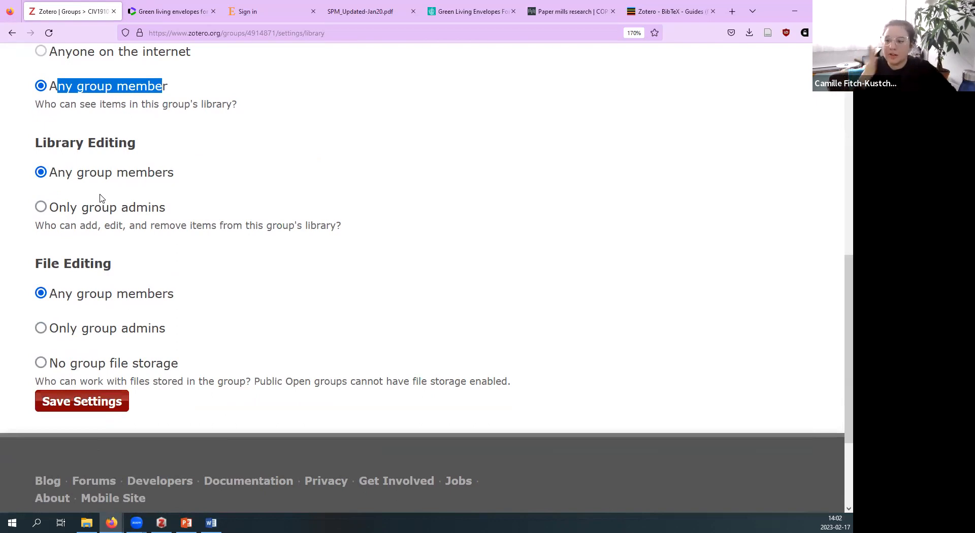
pyautogui.moveTo(57, 174); pyautogui.dragTo(173, 177)
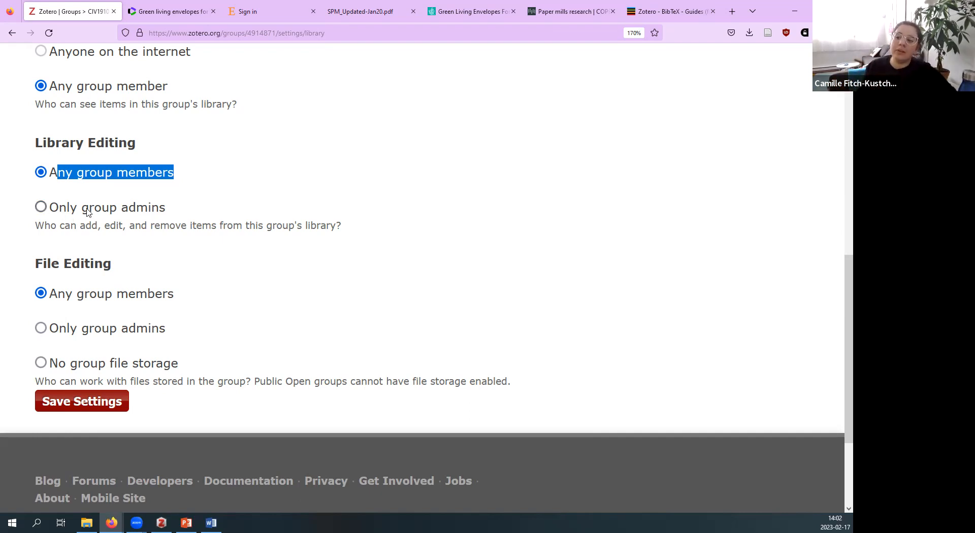
pyautogui.scroll(8, 192, 261)
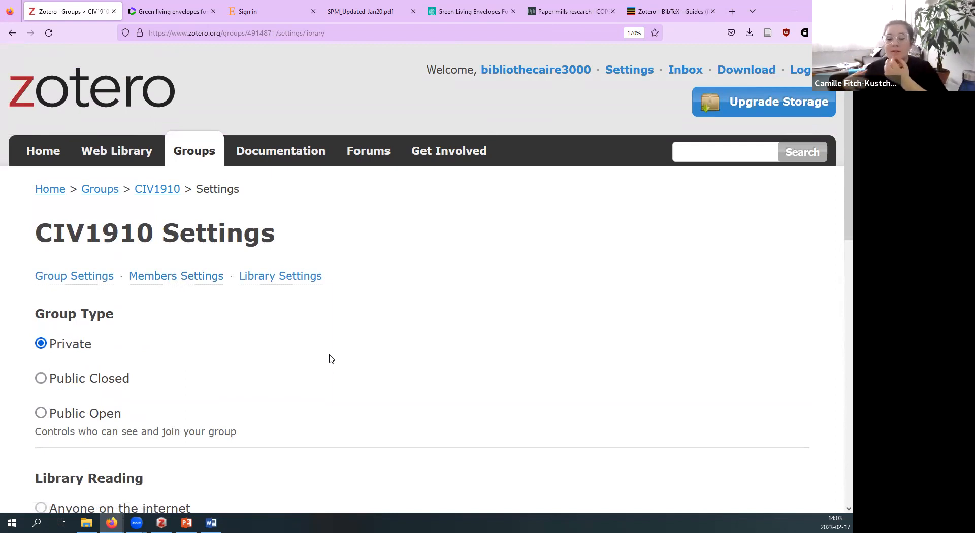
# Step: Examine the File Editing permissions for CIV1910, highlighting the No group file storage option
pyautogui.scroll(-6, 241, 346)
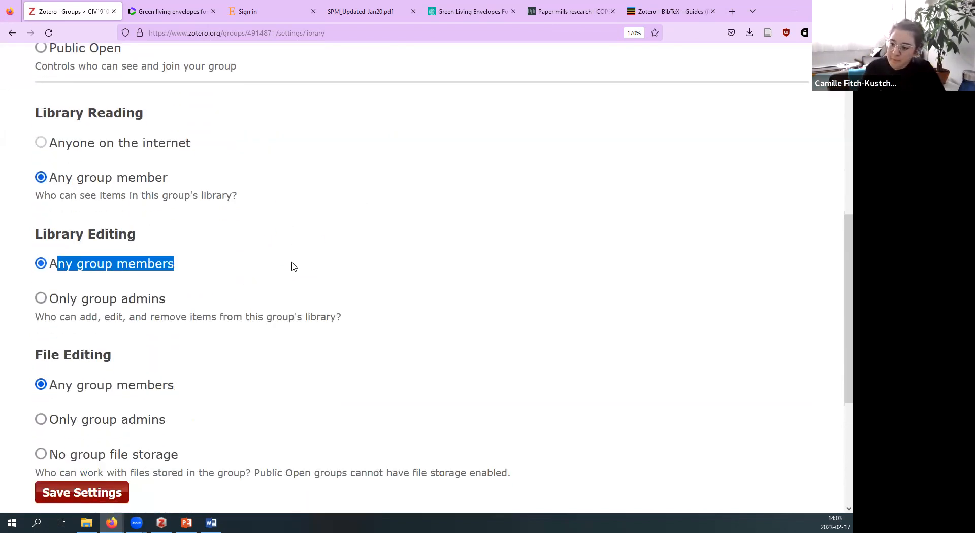
pyautogui.scroll(-2, 294, 266)
pyautogui.scroll(-1, 294, 266)
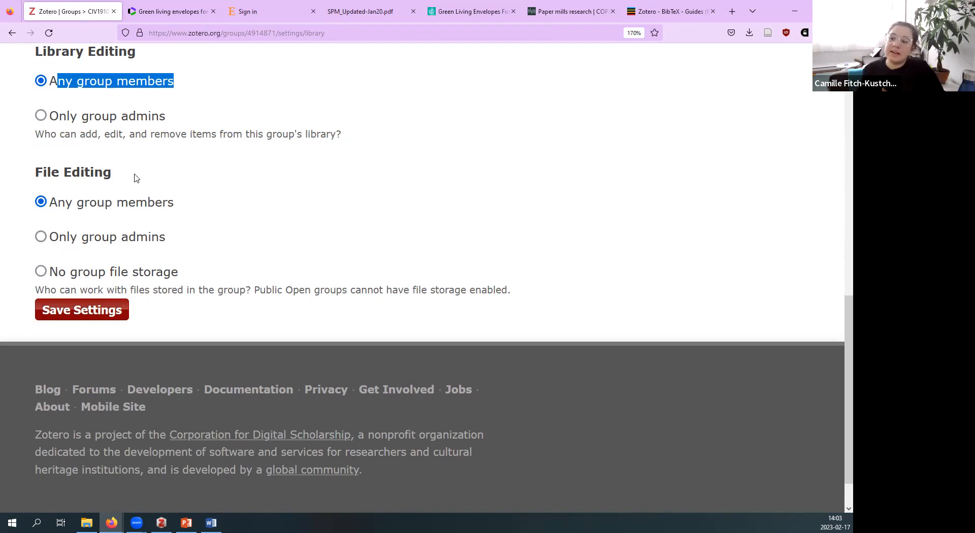
pyautogui.moveTo(192, 277); pyautogui.dragTo(50, 277)
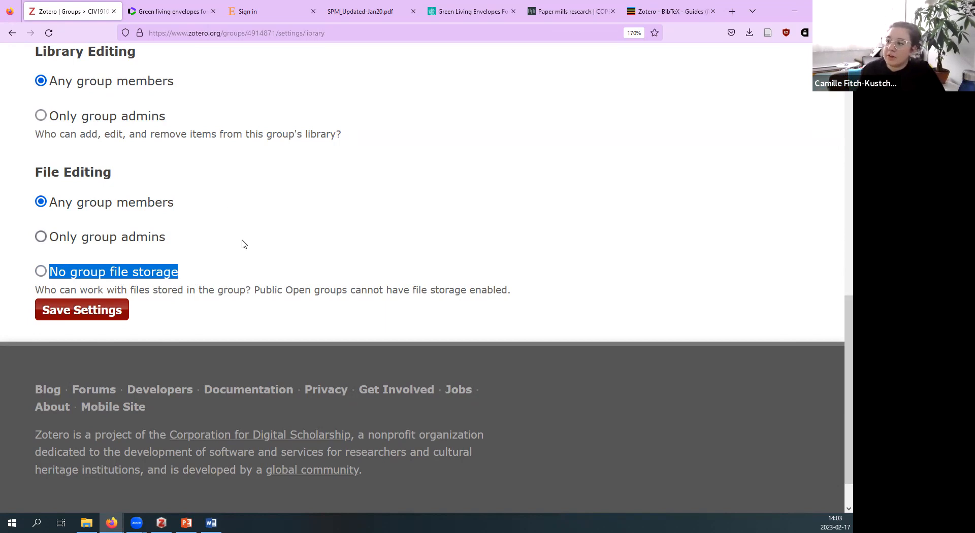
pyautogui.scroll(10, 244, 243)
pyautogui.scroll(-5, 389, 360)
pyautogui.moveTo(162, 522)
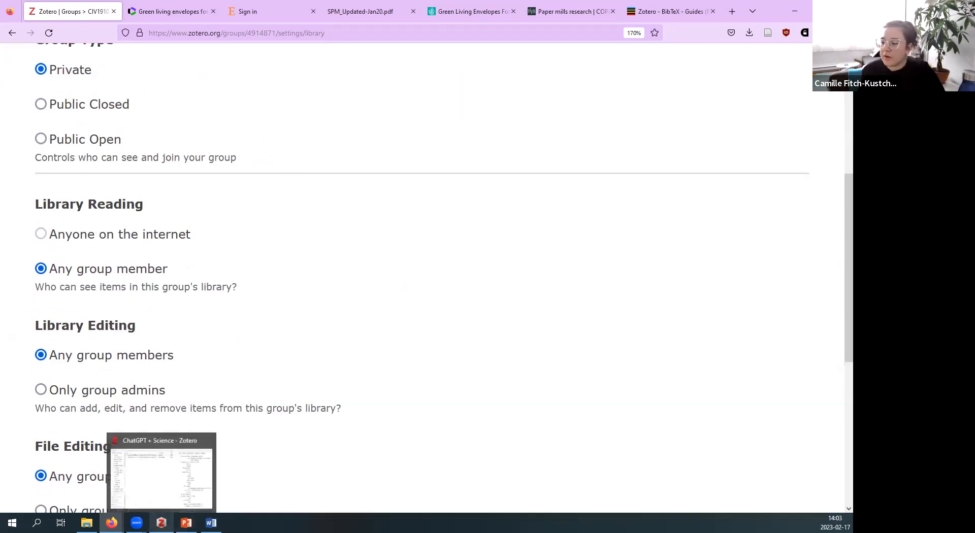
pyautogui.scroll(5, 309, 344)
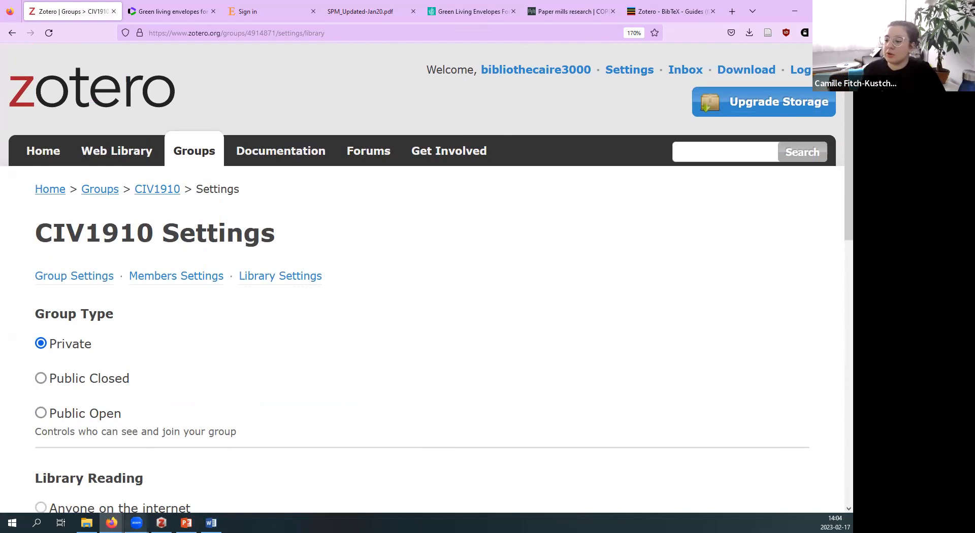
# Step: Switch to the Zotero desktop app and view the contents of the Labo 1234 group library
pyautogui.click(161, 522)
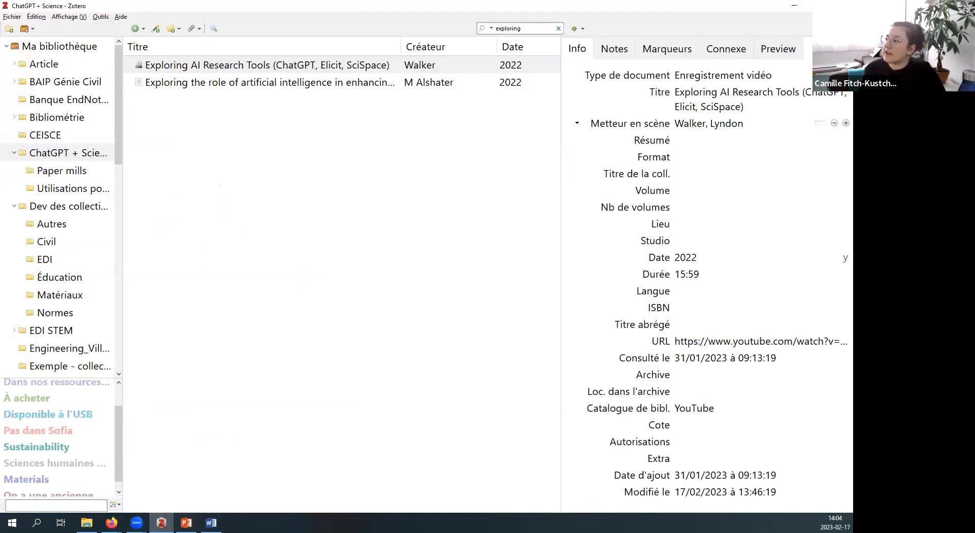
pyautogui.moveTo(118, 63); pyautogui.dragTo(97, 285)
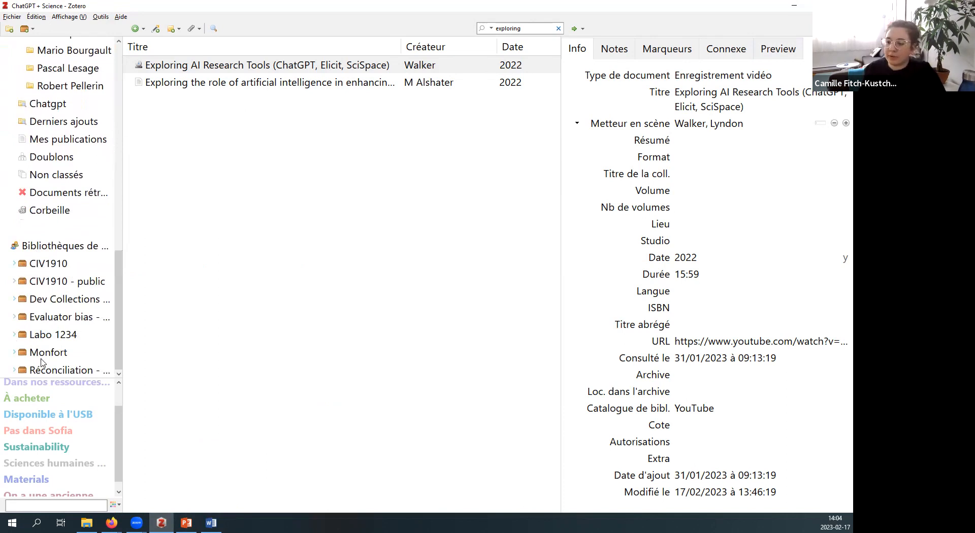
pyautogui.click(46, 339)
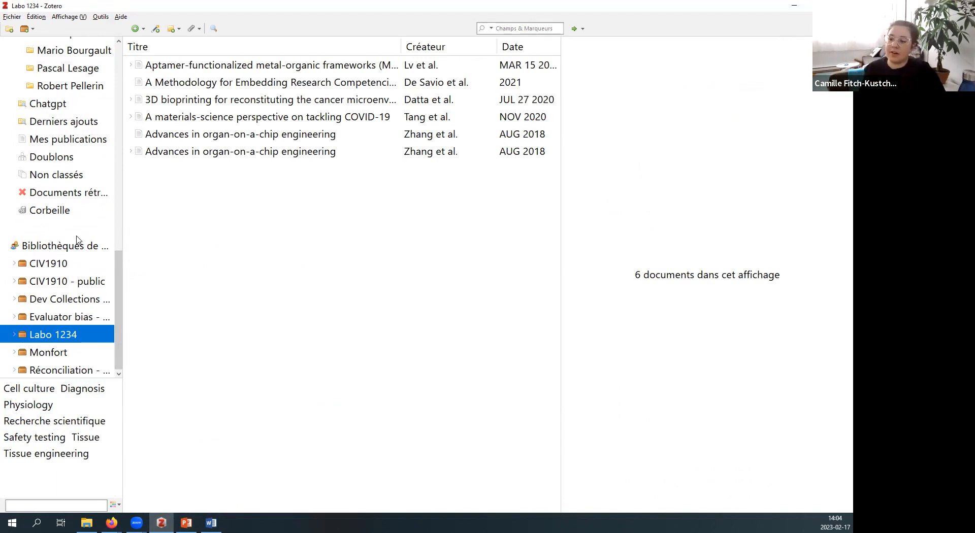
pyautogui.scroll(2, 79, 239)
pyautogui.scroll(9, 88, 274)
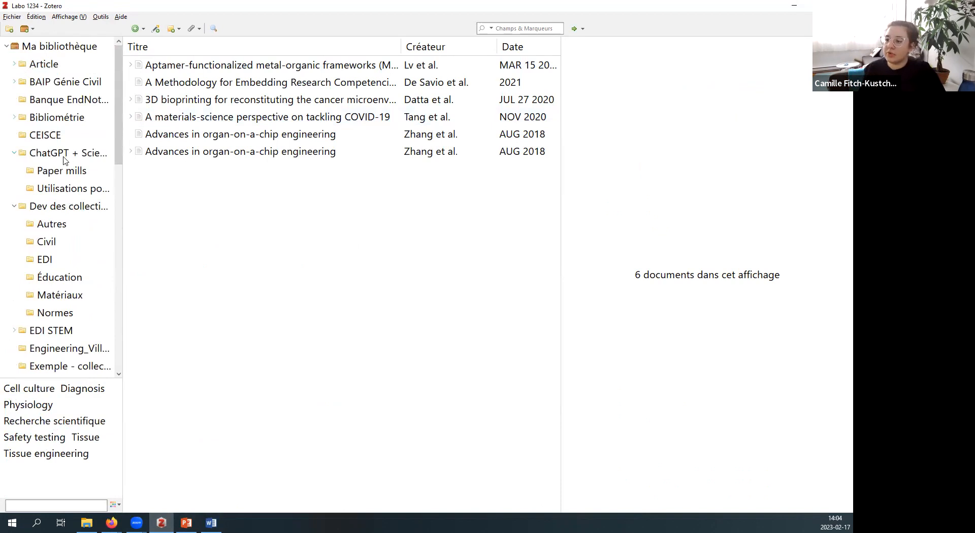
# Step: Copy all items from the Paper mills collection into the Labo 1234 group library and open that group library
pyautogui.click(62, 173)
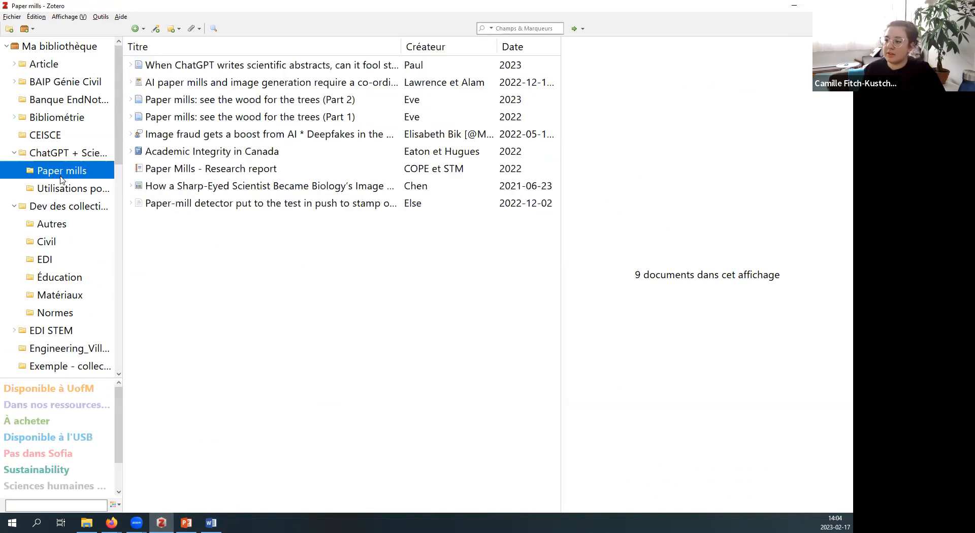
pyautogui.click(187, 65)
pyautogui.hotkey('shift', 'Down')
pyautogui.hotkey('shift', 'Down')
pyautogui.hotkey('shift', 'Down')
pyautogui.hotkey('shift', 'Down')
pyautogui.hotkey('shift', 'Down')
pyautogui.hotkey('shift', 'Down')
pyautogui.hotkey('shift', 'Down')
pyautogui.hotkey('shift', 'Down')
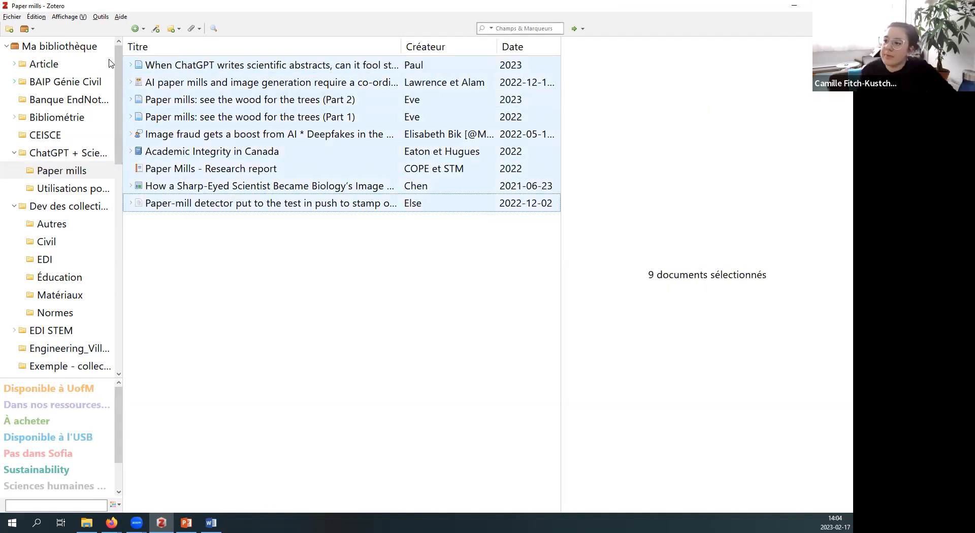
pyautogui.click(116, 72)
pyautogui.moveTo(115, 72); pyautogui.dragTo(125, 280)
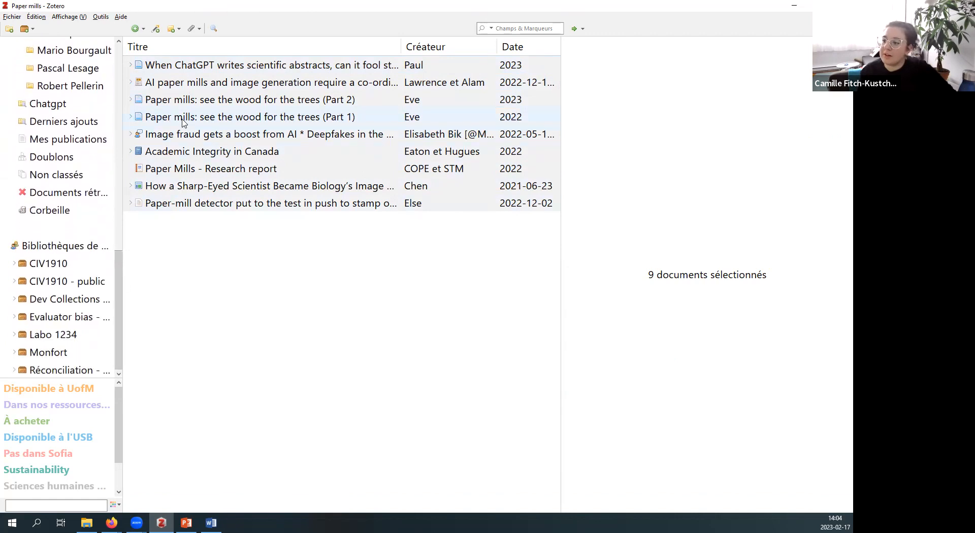
pyautogui.moveTo(183, 108); pyautogui.dragTo(49, 338)
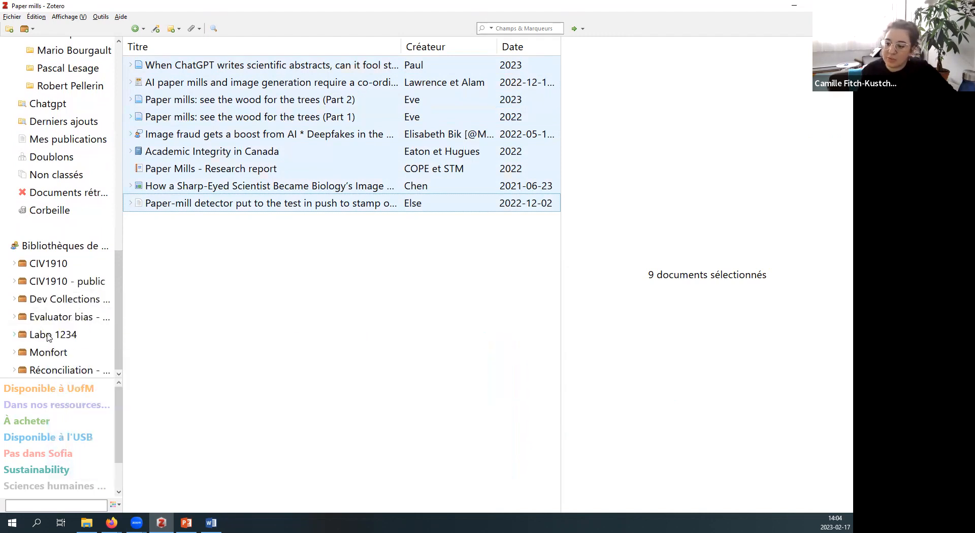
pyautogui.click(49, 337)
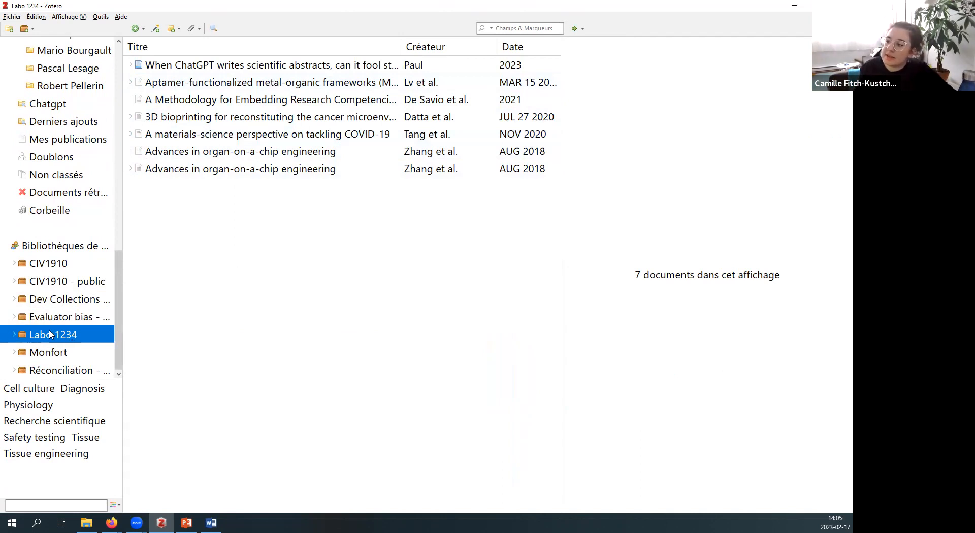
# Step: Return to the browser and bring up the Web of Science record for "Green living envelopes for food and energy production in cities"
pyautogui.scroll(10, 50, 334)
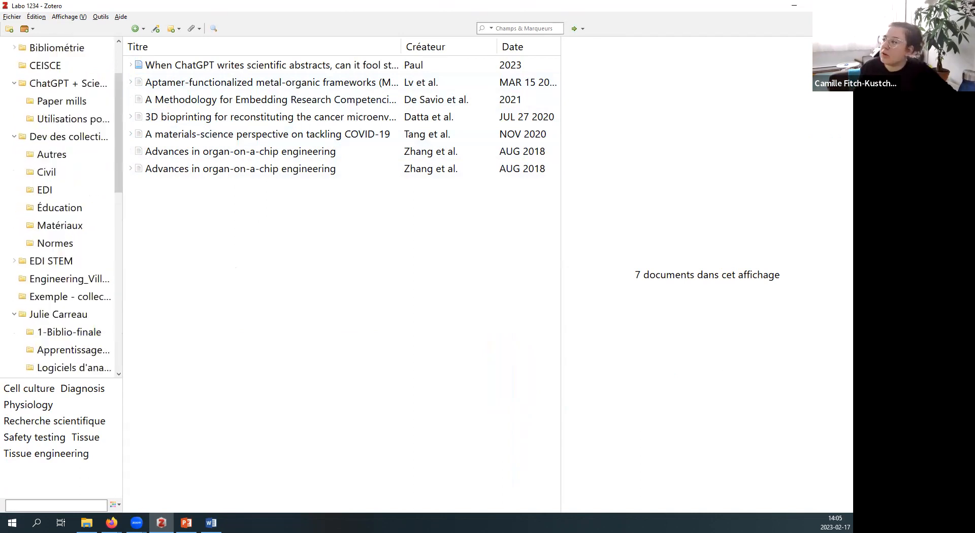
pyautogui.click(792, 6)
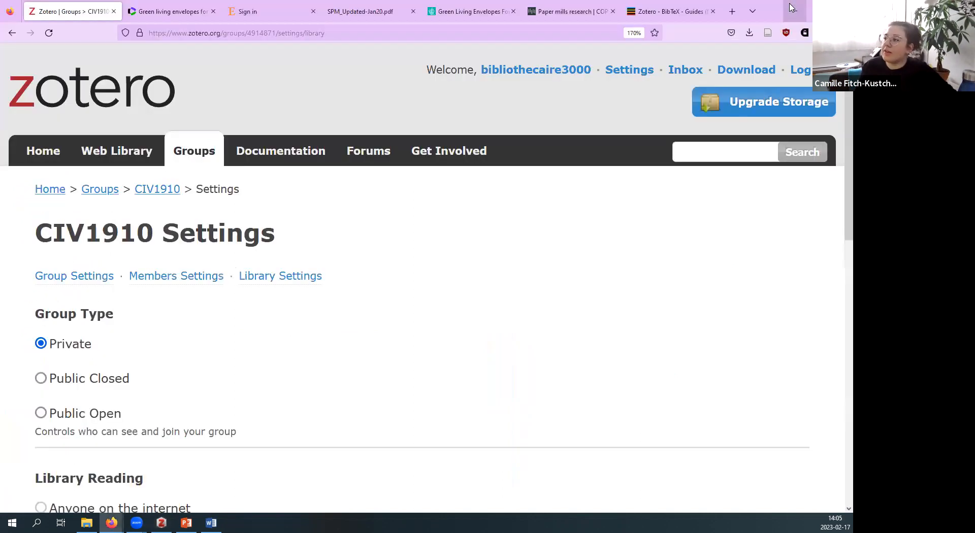
pyautogui.click(178, 12)
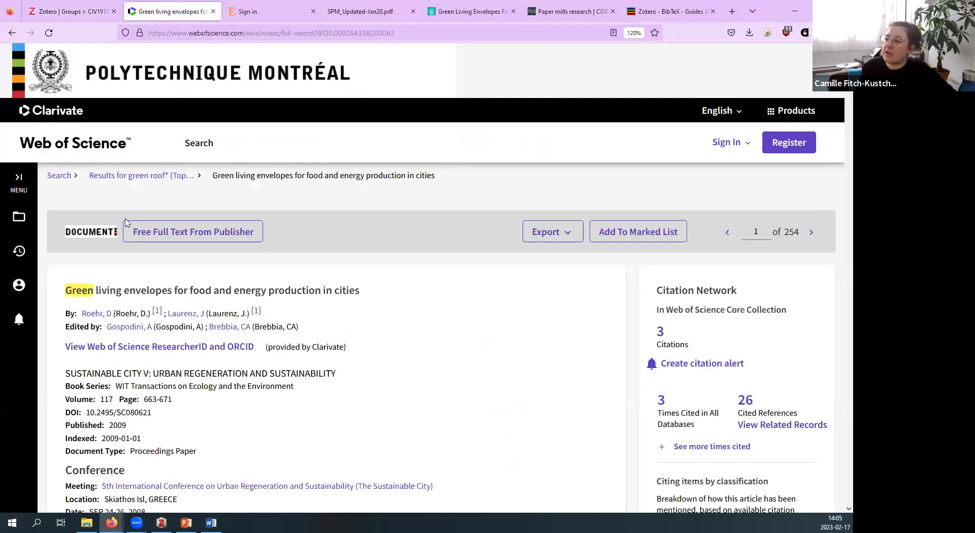
# Step: Return to the green roof* search results and save both articles offered by the Zotero Connector to the Labo 1234 group library
pyautogui.click(12, 32)
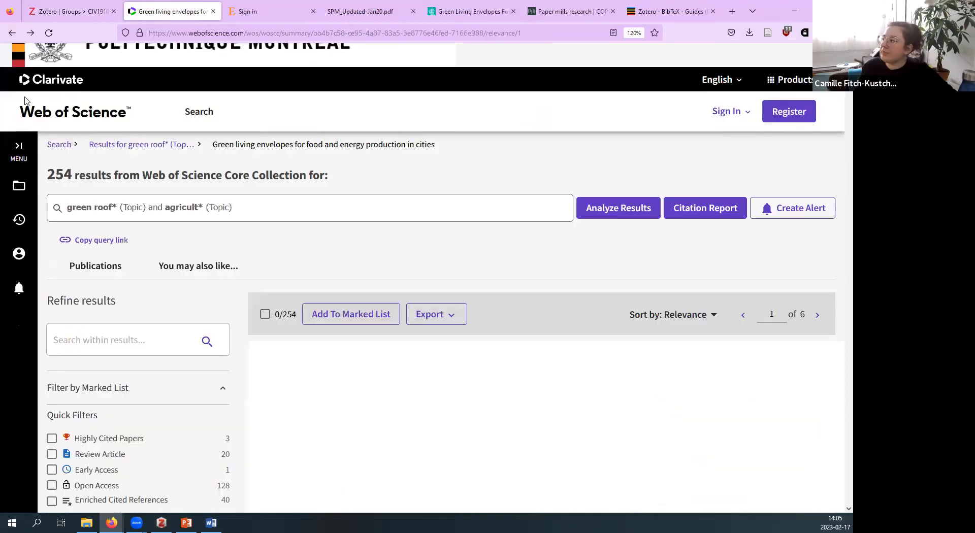
pyautogui.click(767, 34)
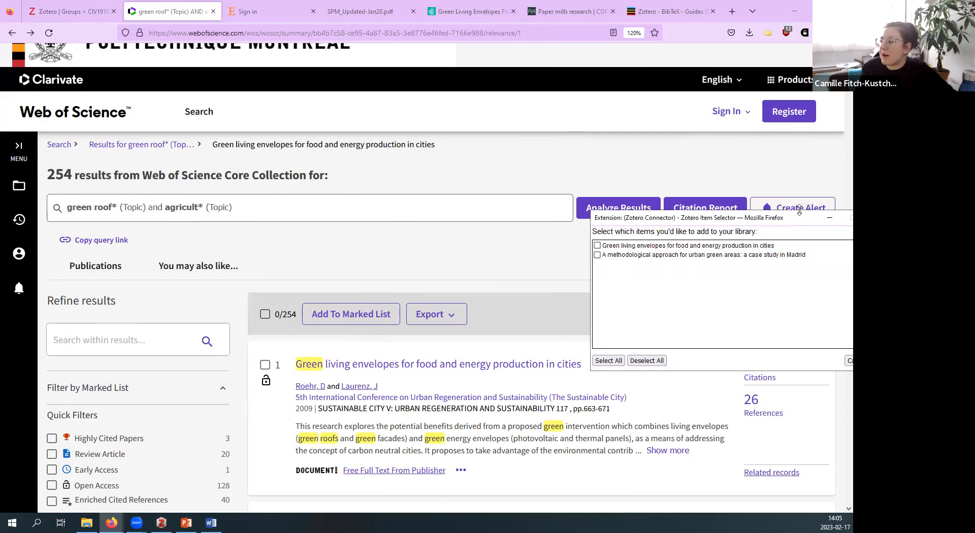
pyautogui.click(597, 246)
pyautogui.click(597, 255)
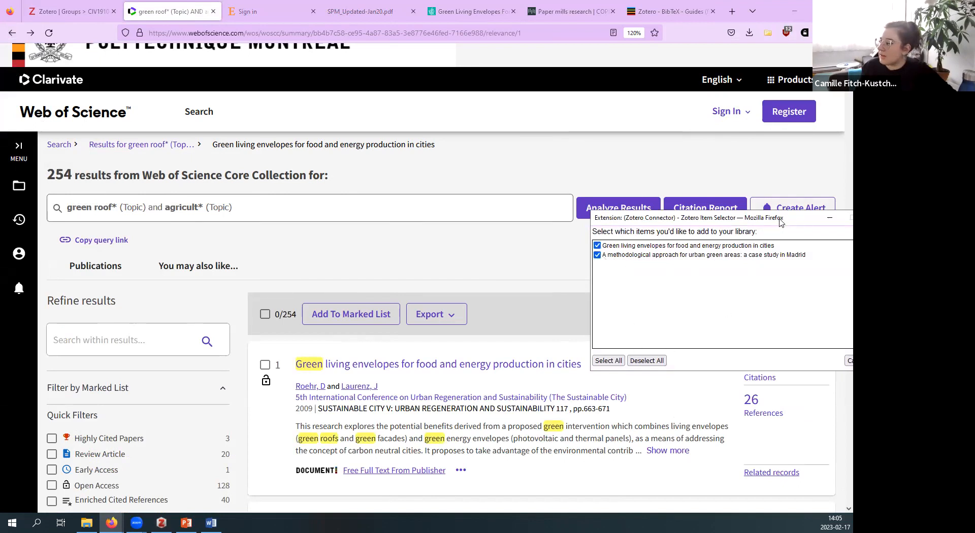
pyautogui.moveTo(768, 222); pyautogui.dragTo(558, 179)
pyautogui.click(676, 320)
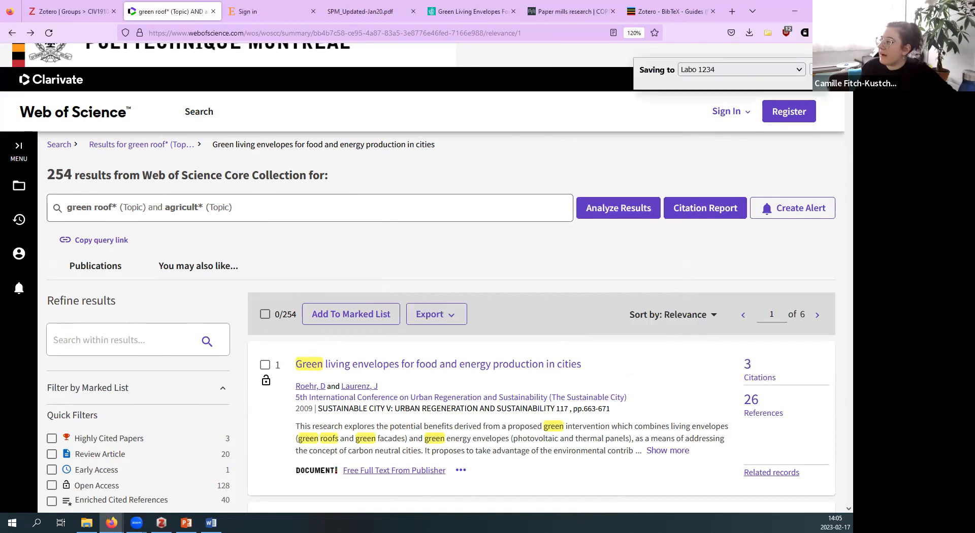
pyautogui.click(707, 71)
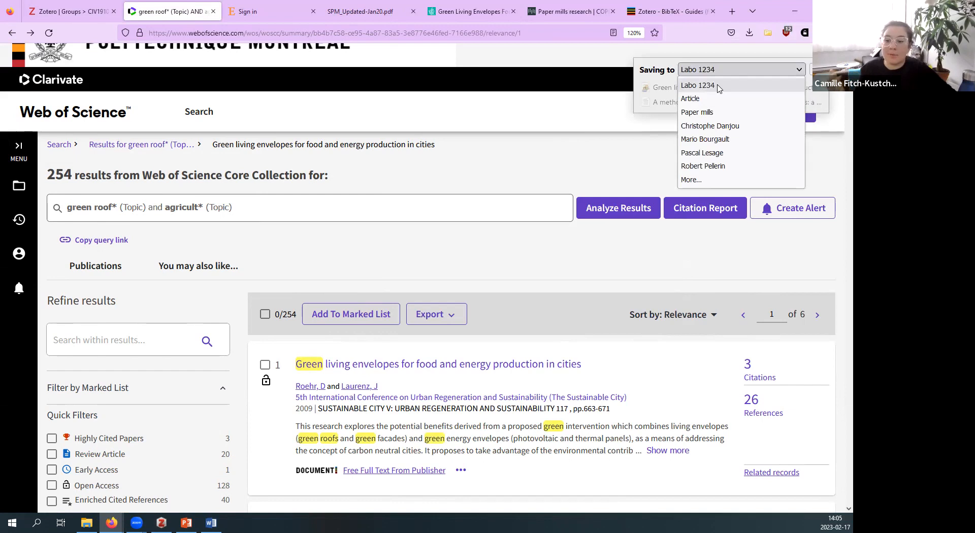
pyautogui.click(708, 85)
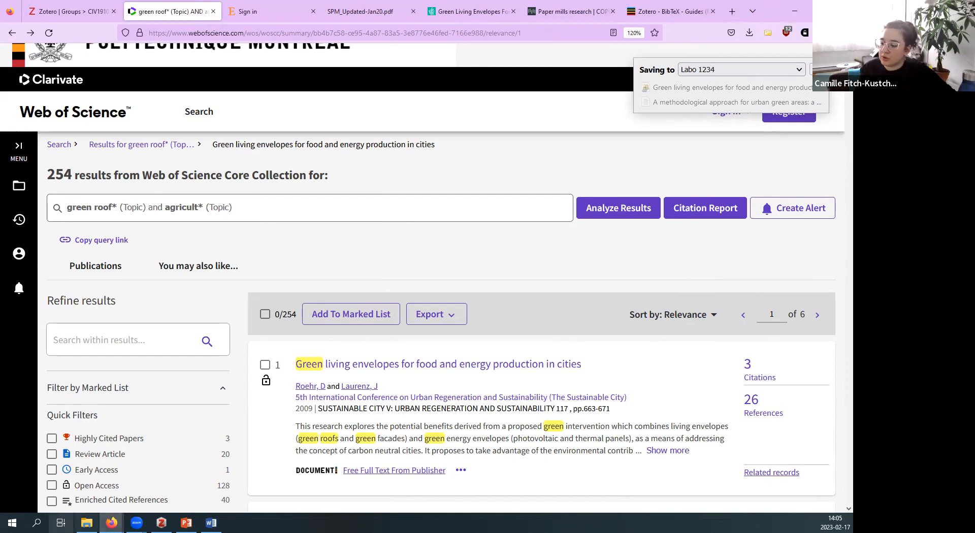
# Step: Switch to the Zotero_étudiants 2023 presentation in PowerPoint and look through the slides on creating, populating and viewing shared groups from slide 54 onward
pyautogui.click(186, 522)
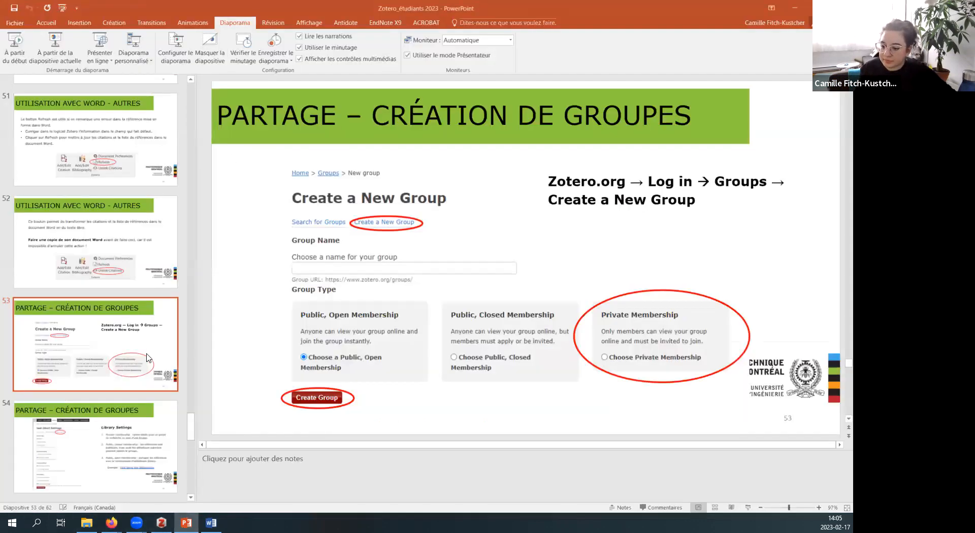
pyautogui.click(106, 419)
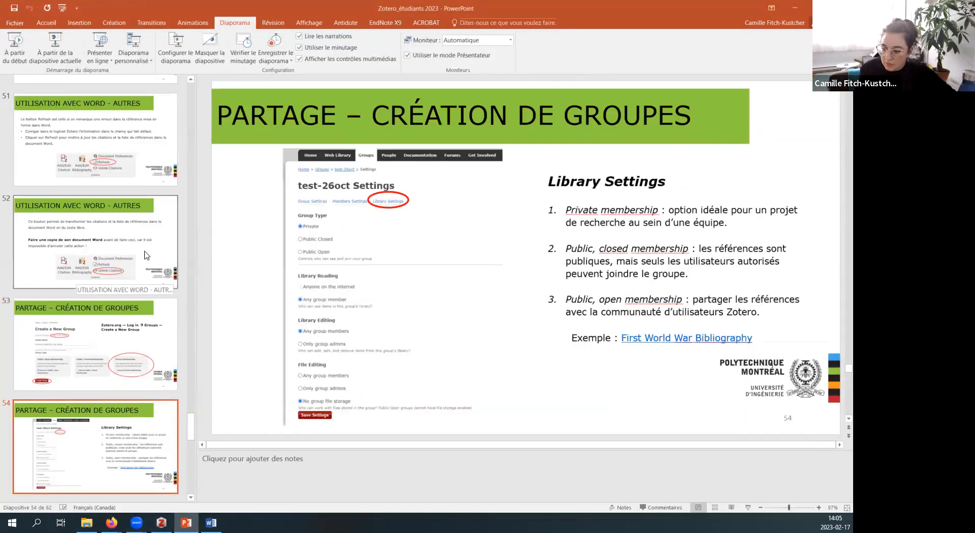
pyautogui.scroll(-3, 146, 254)
pyautogui.scroll(-1, 146, 255)
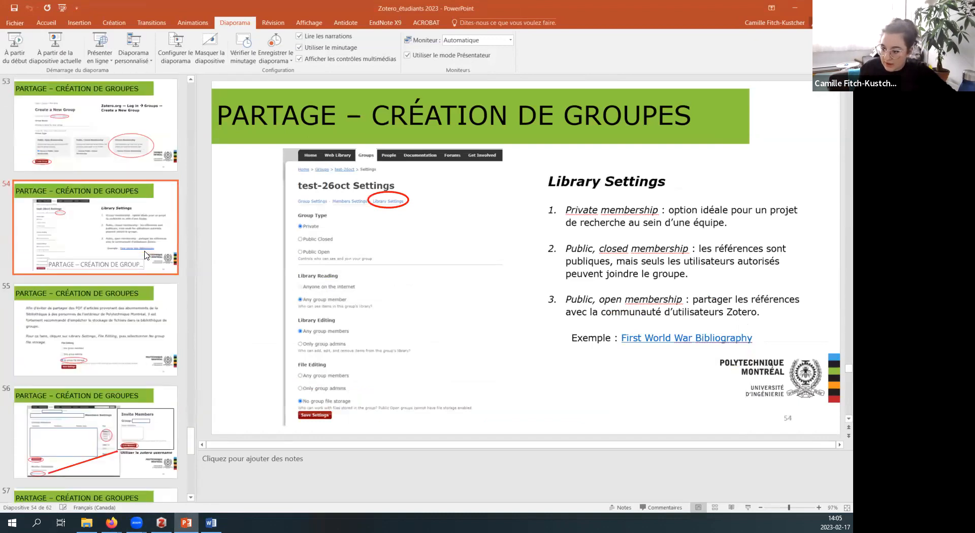
pyautogui.scroll(-6, 145, 255)
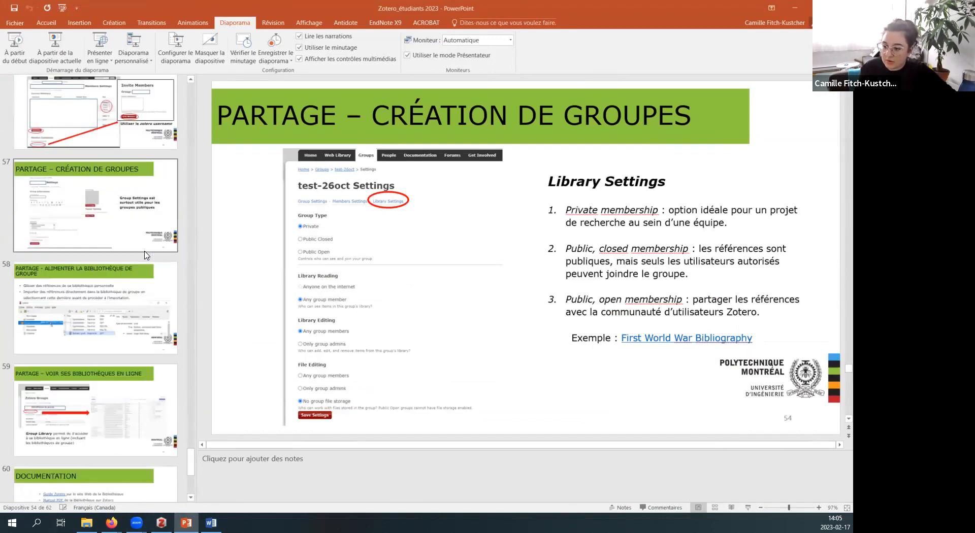
pyautogui.scroll(-1, 96, 295)
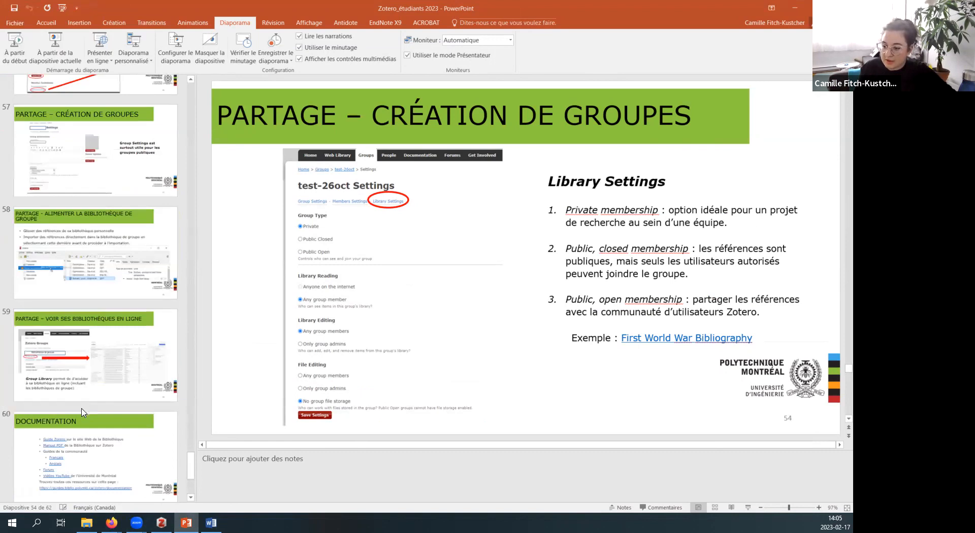
pyautogui.scroll(-2, 84, 406)
pyautogui.scroll(2, 85, 396)
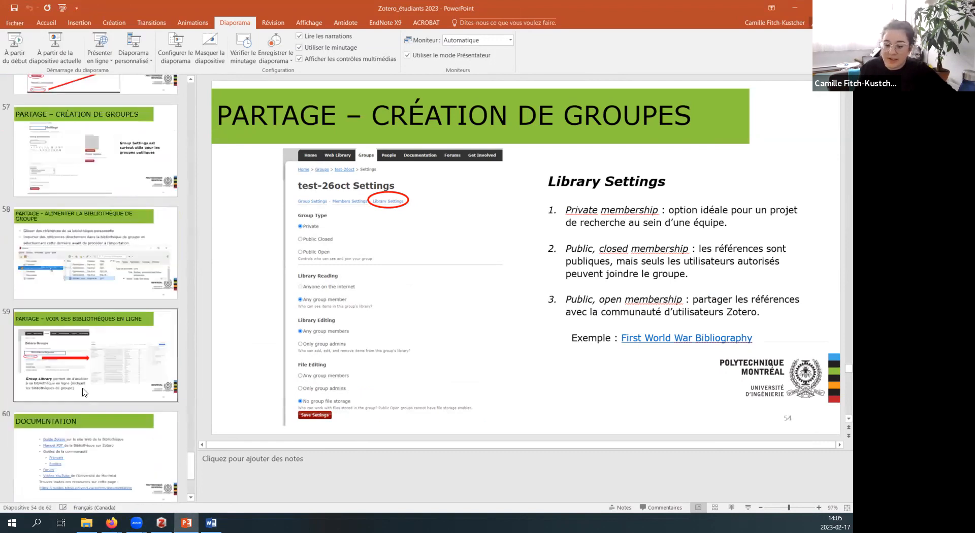
pyautogui.scroll(2, 84, 389)
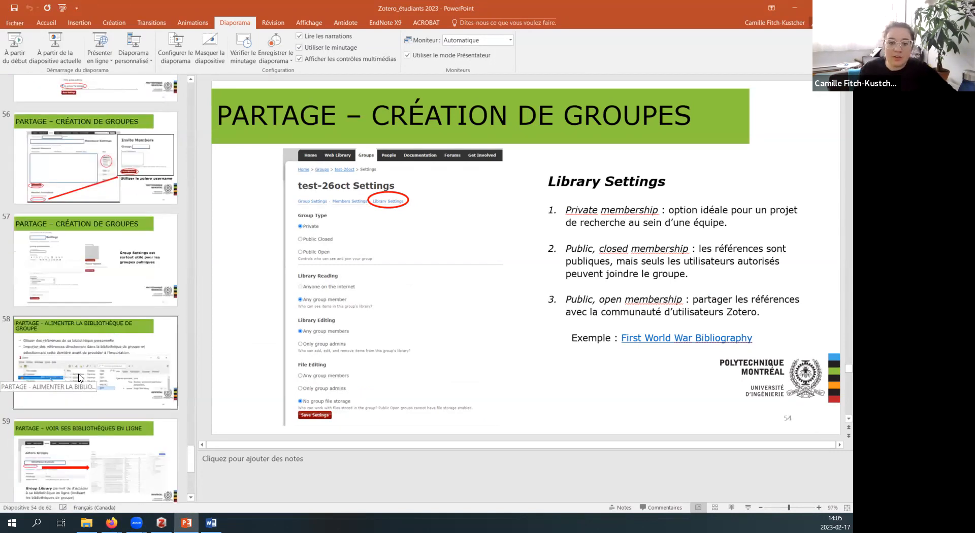